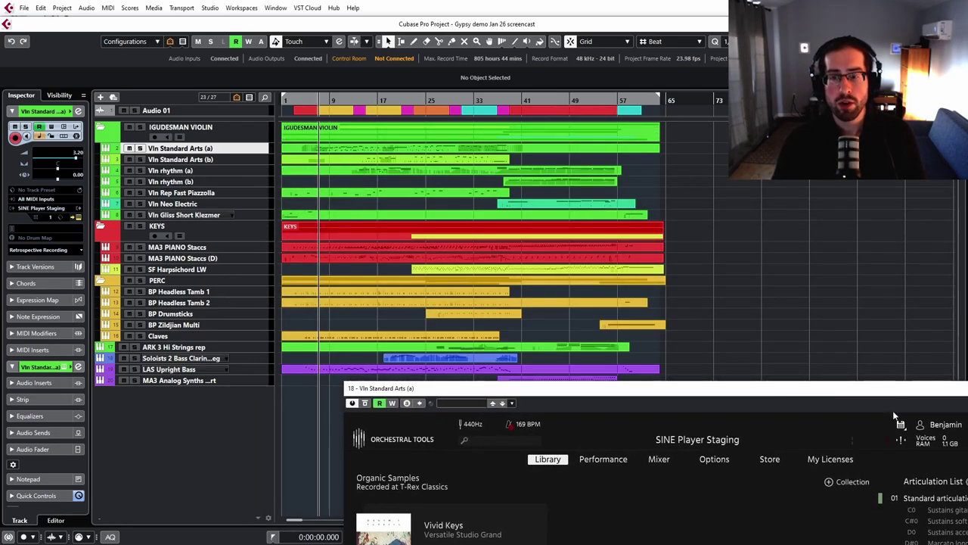
- Open the Vln Standard Arts (a) part in the Key Editor, uncovered by the SINE Player window, and enlarge its note area
drag(929, 514, 733, 333)
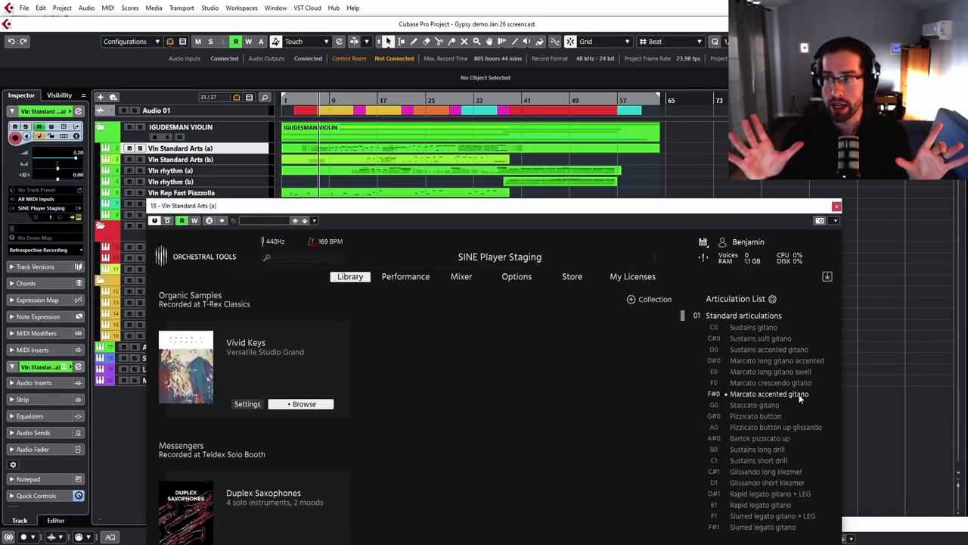
double_click(519, 148)
drag(514, 208, 965, 520)
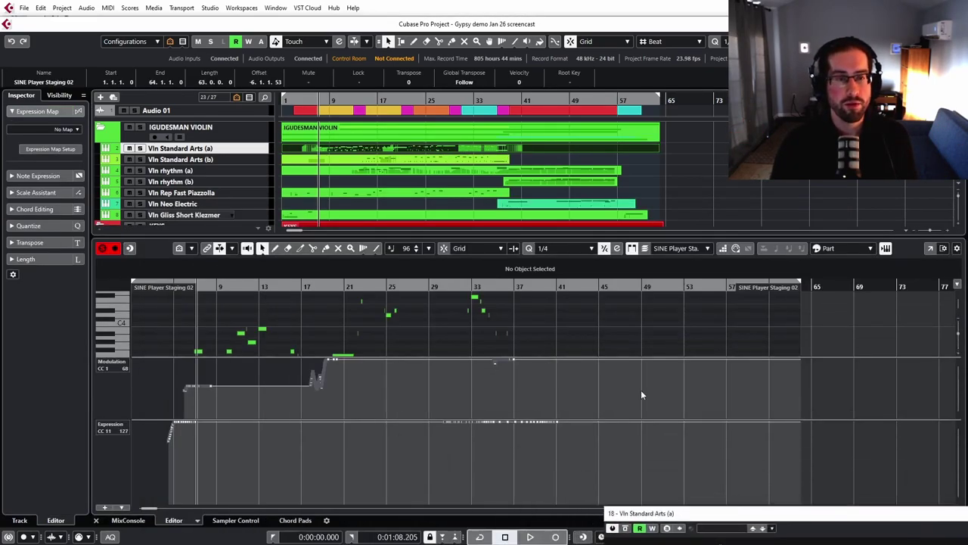
scroll(302, 371, down, 2)
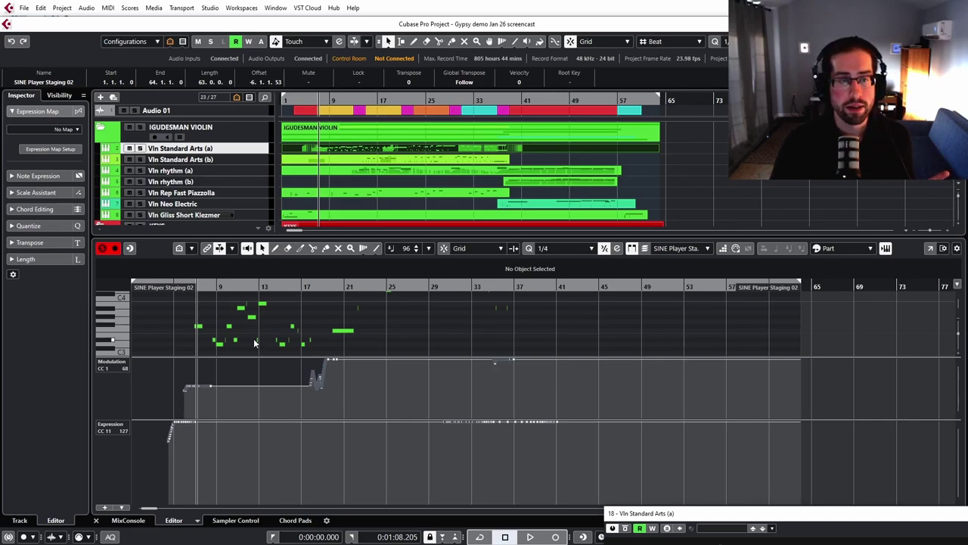
drag(263, 359, 265, 395)
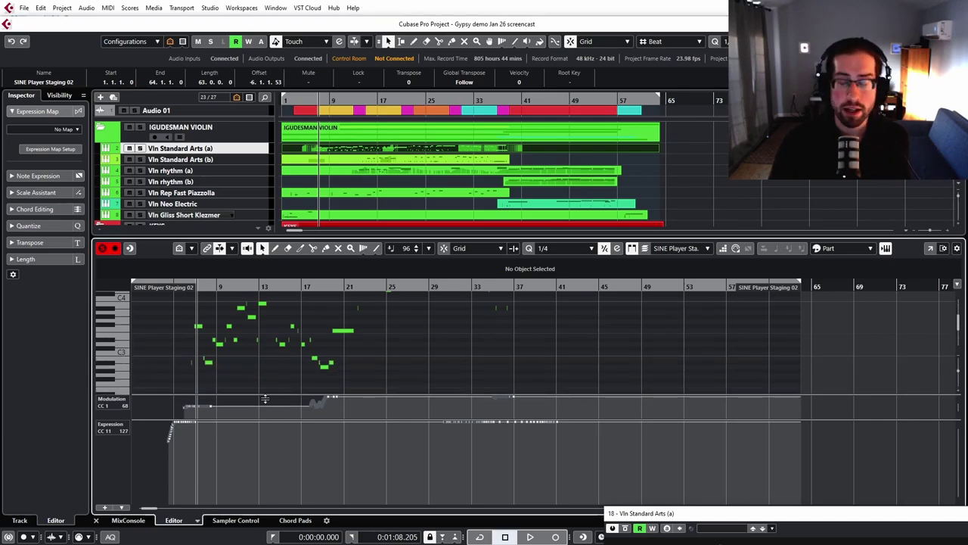
- Review the SINE Player articulation list for Vln Standard Arts (a) and enlarge the part's Modulation lane
key(F11)
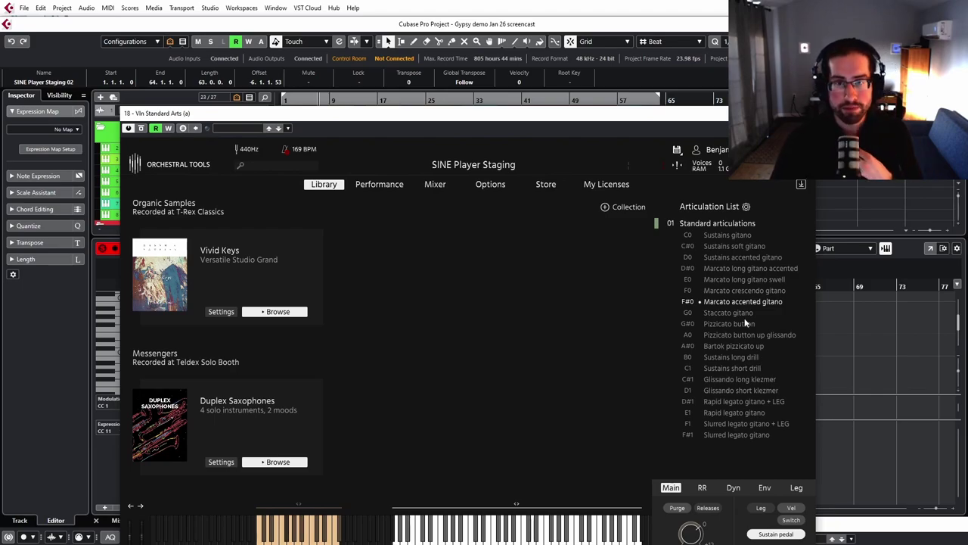
key(Escape)
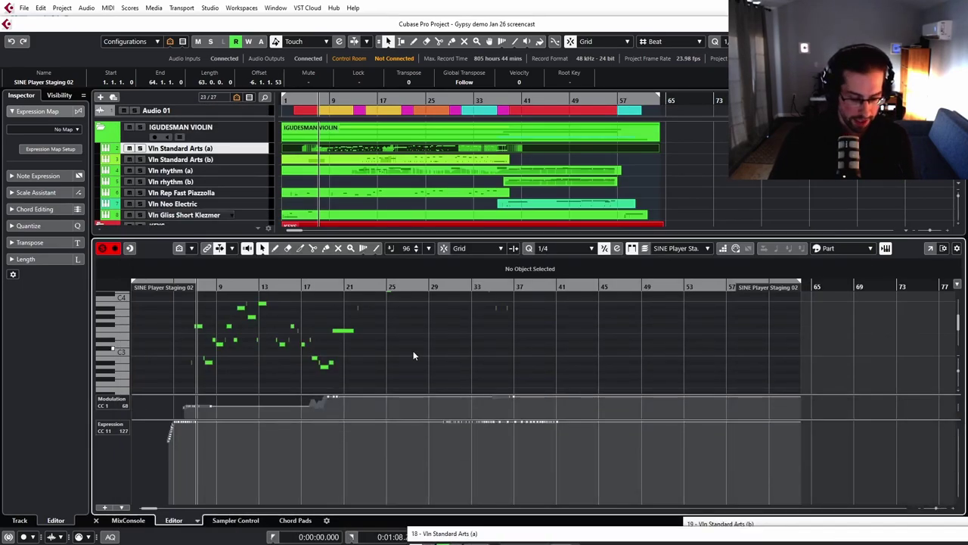
key(h)
key(h)
key(h)
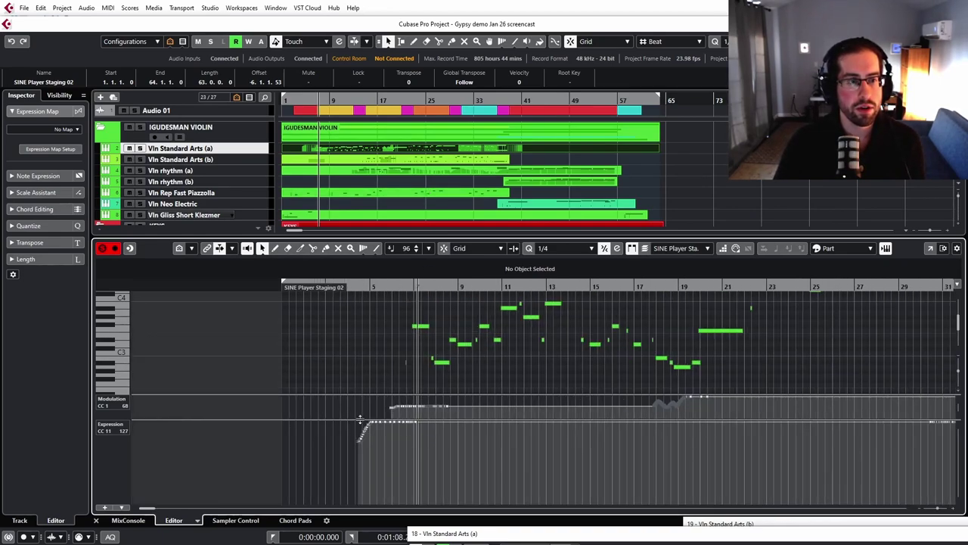
drag(362, 426, 377, 410)
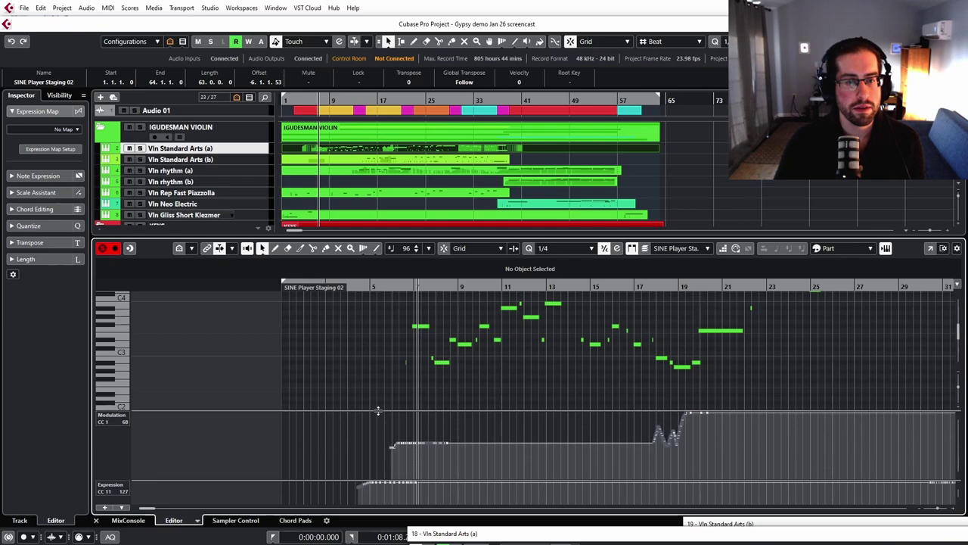
key(h)
key(h)
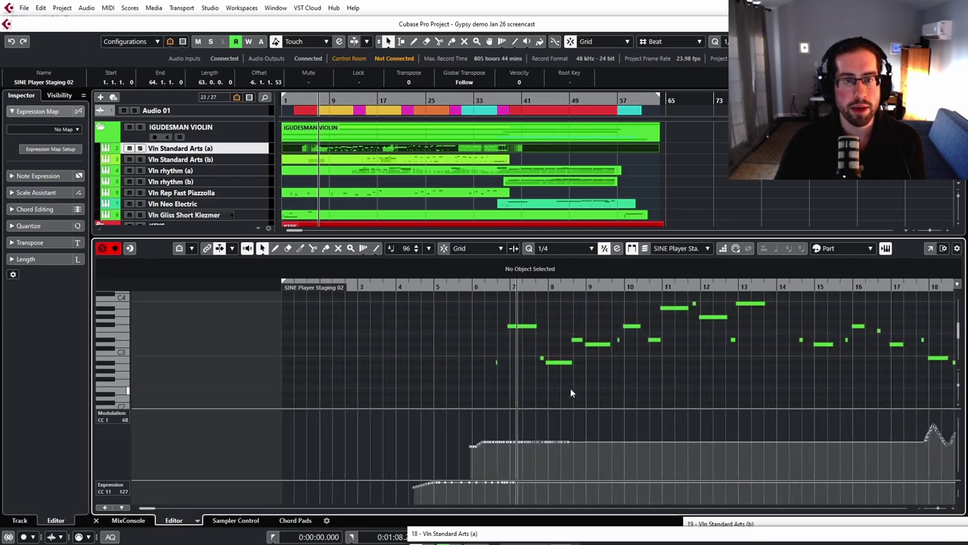
key(g)
key(g)
- Color the part's notes by Velocity
click(857, 250)
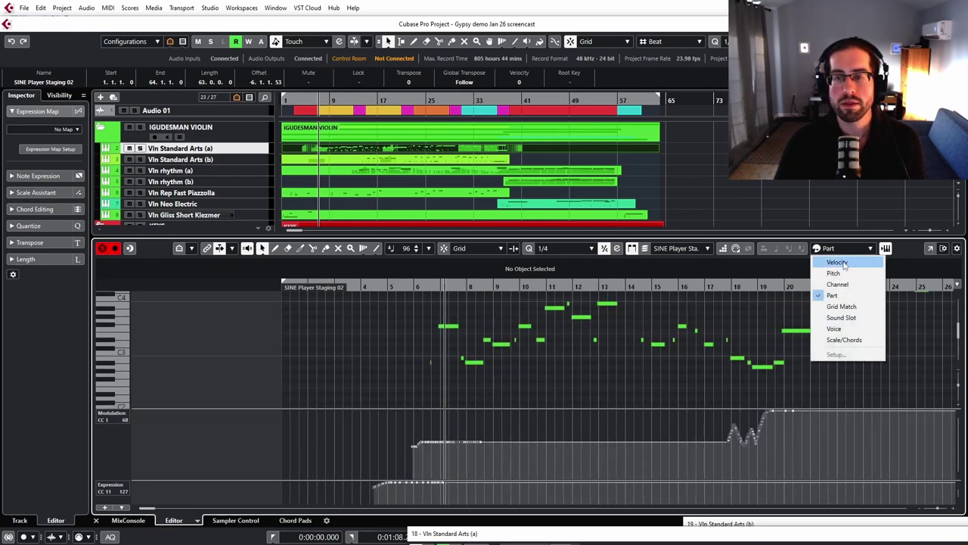
click(846, 262)
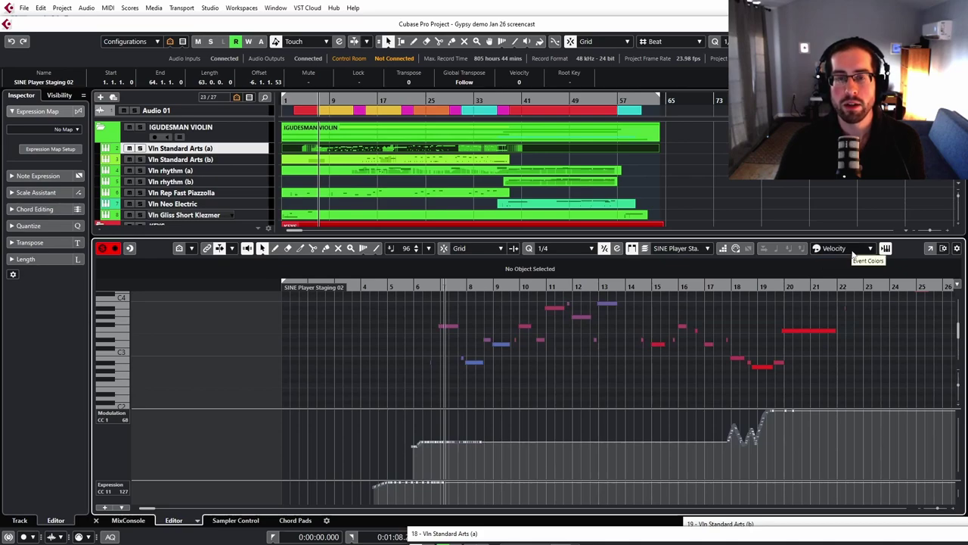
click(854, 252)
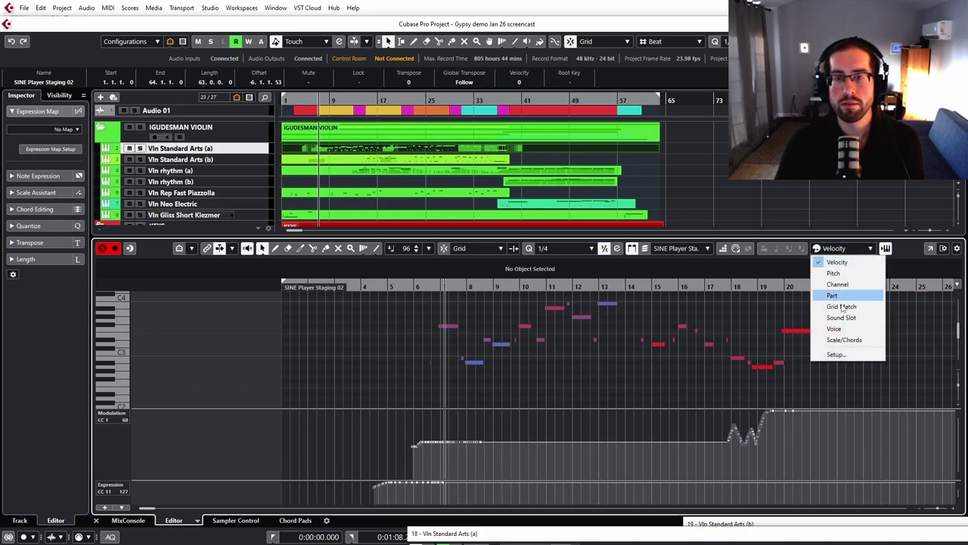
click(845, 262)
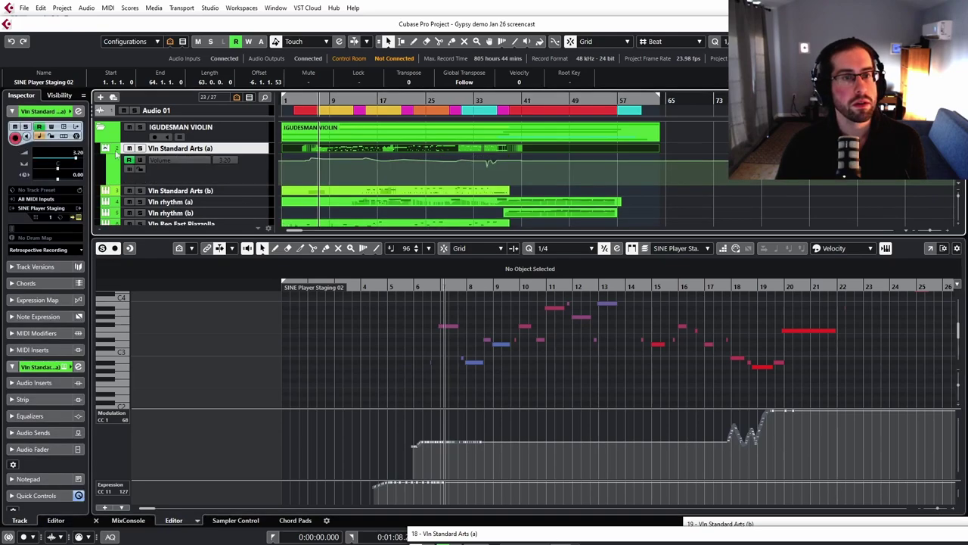
- Show the Vln Standard Arts (a) track's Volume automation in a taller lane and place the playhead midway through bar 6
click(106, 155)
drag(256, 184, 257, 206)
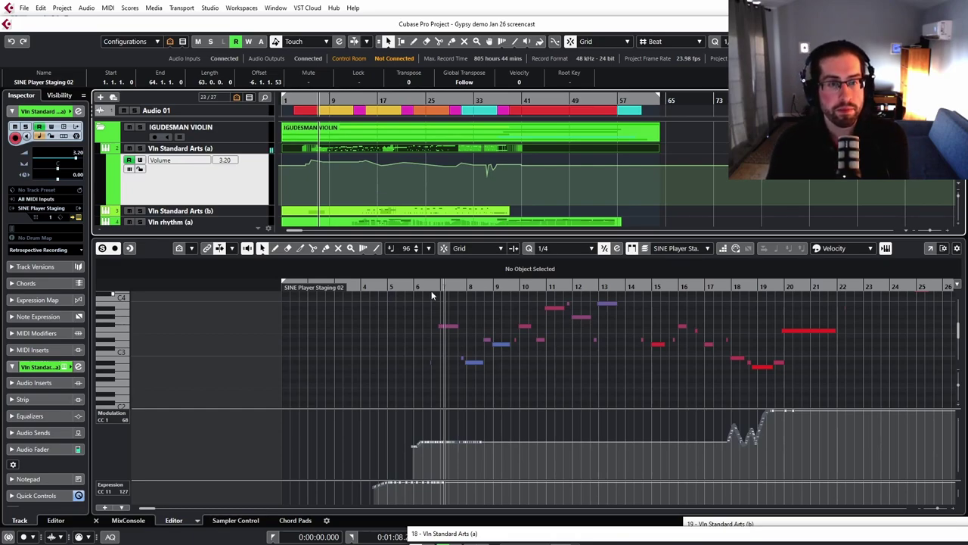
drag(432, 294, 430, 297)
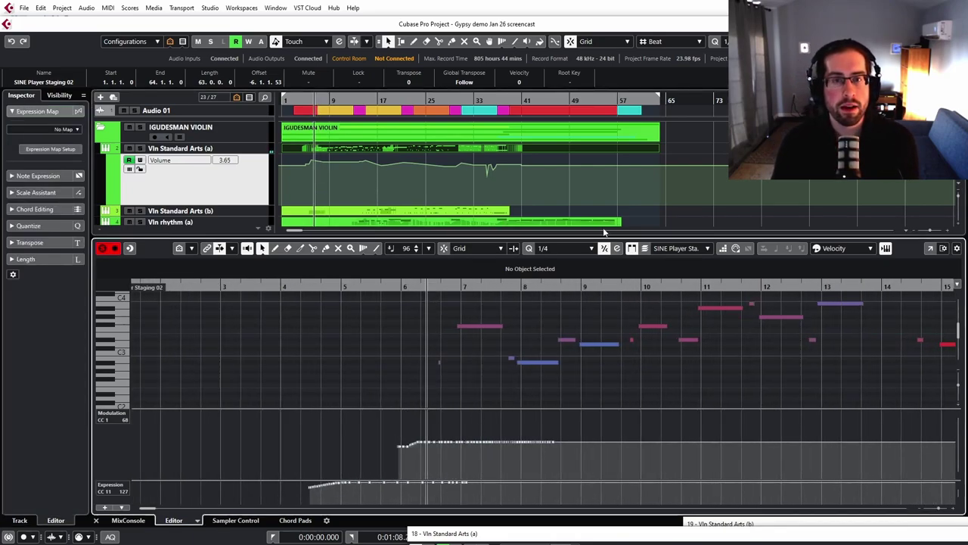
- Enlarge the Key Editor zone and look over the keyswitch notes around C0 and the melody notes above them
drag(606, 232, 605, 161)
scroll(602, 307, down, 5)
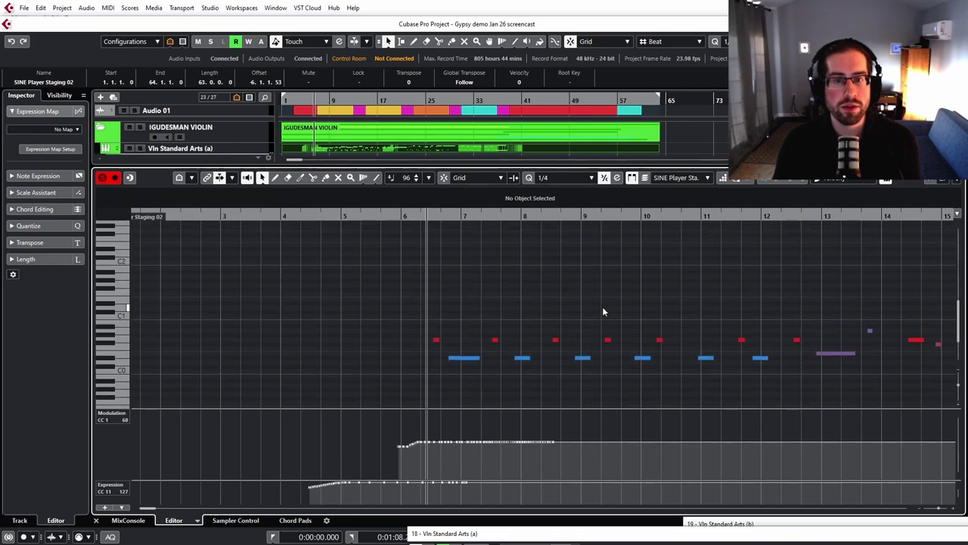
scroll(603, 311, up, 4)
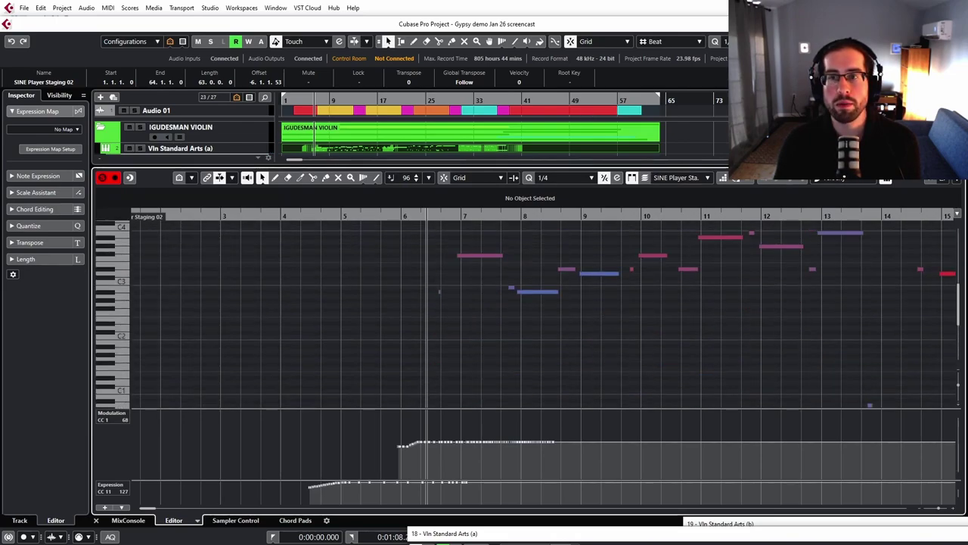
- Open the part in a separate Key Editor window and look over its melody and keyswitch notes
key(ctrl+e)
scroll(579, 244, up, 4)
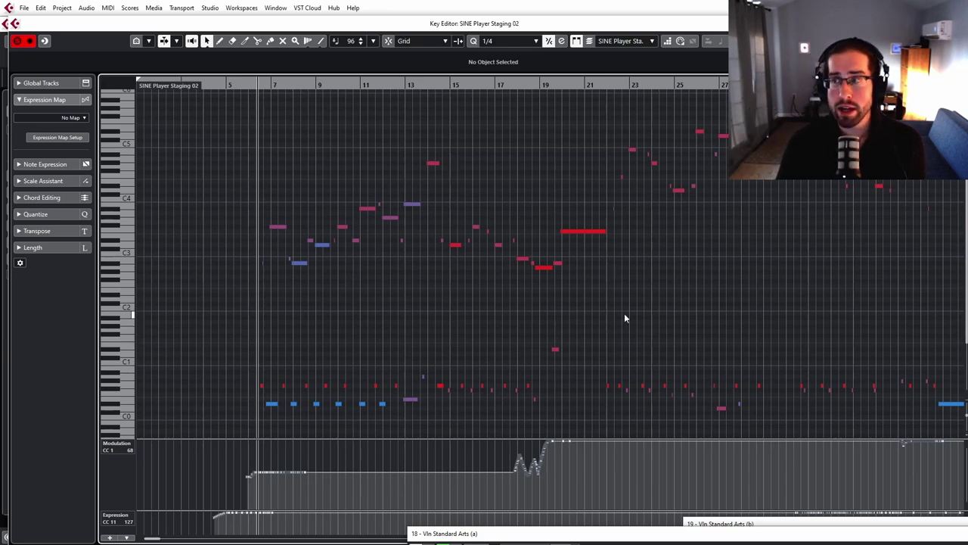
key(g)
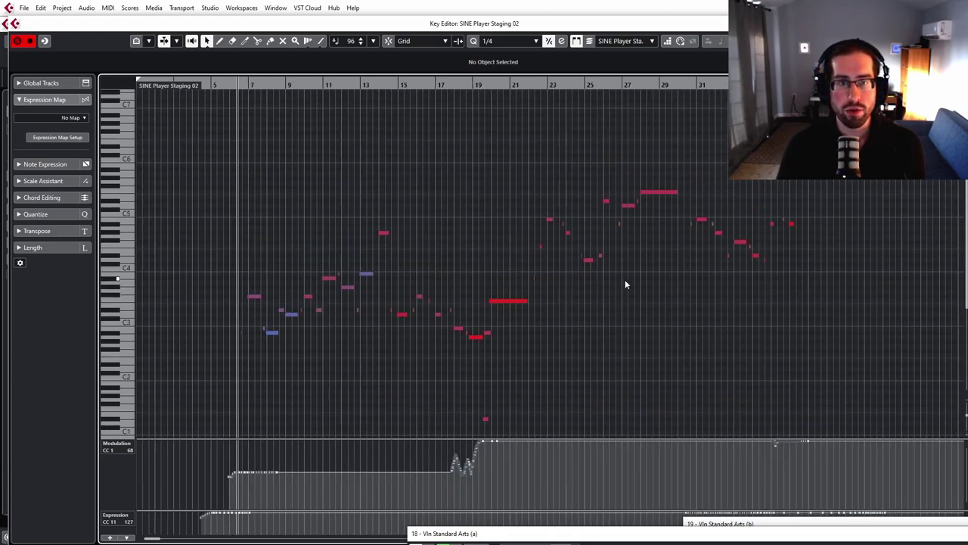
scroll(626, 283, up, 3)
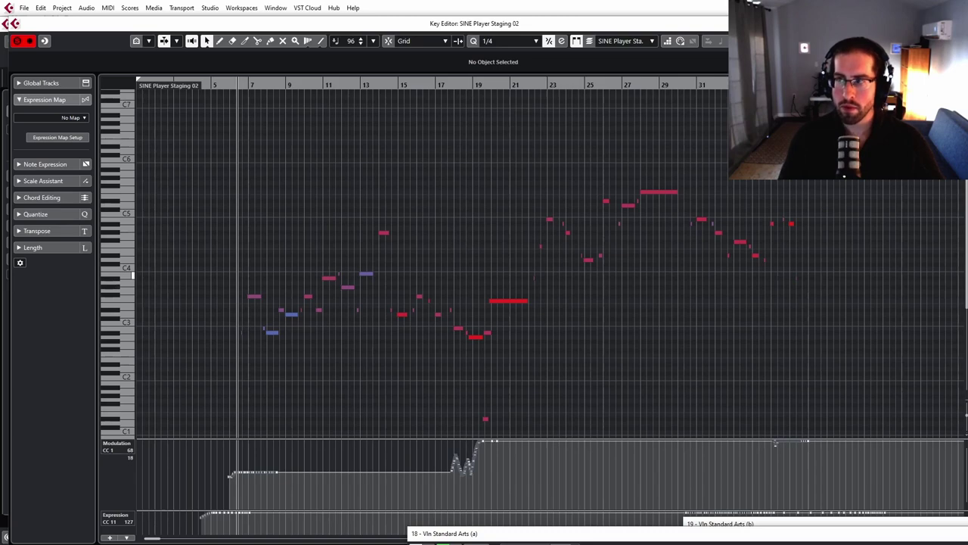
scroll(321, 231, down, 3)
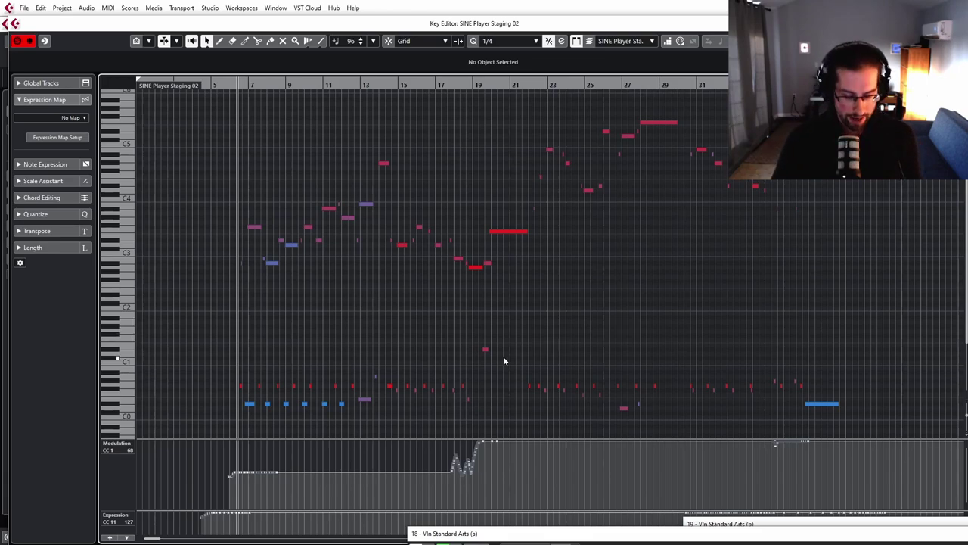
scroll(503, 356, up, 6)
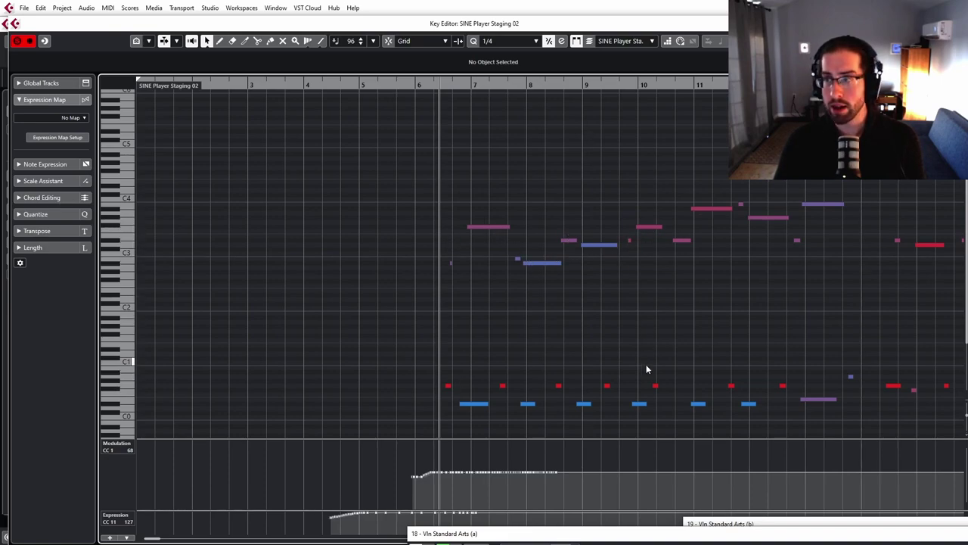
- Place the playhead just before bar 6 and make the Modulation lane taller in the separate Key Editor
click(406, 86)
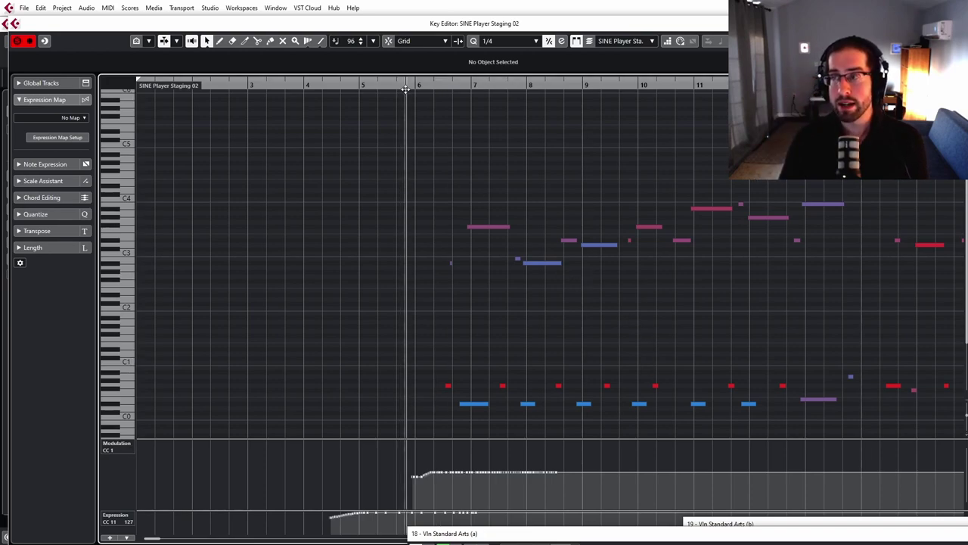
key(g)
key(g)
key(g)
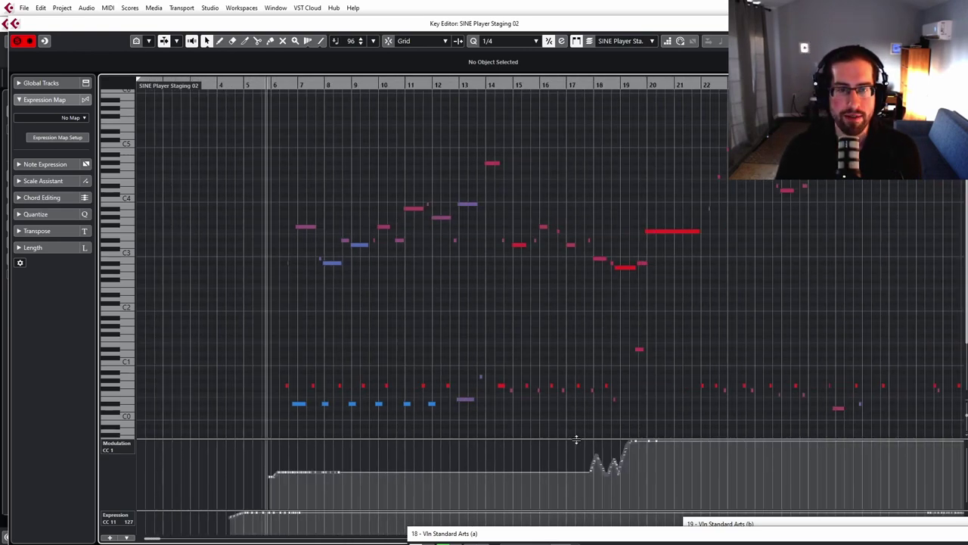
drag(577, 439, 573, 382)
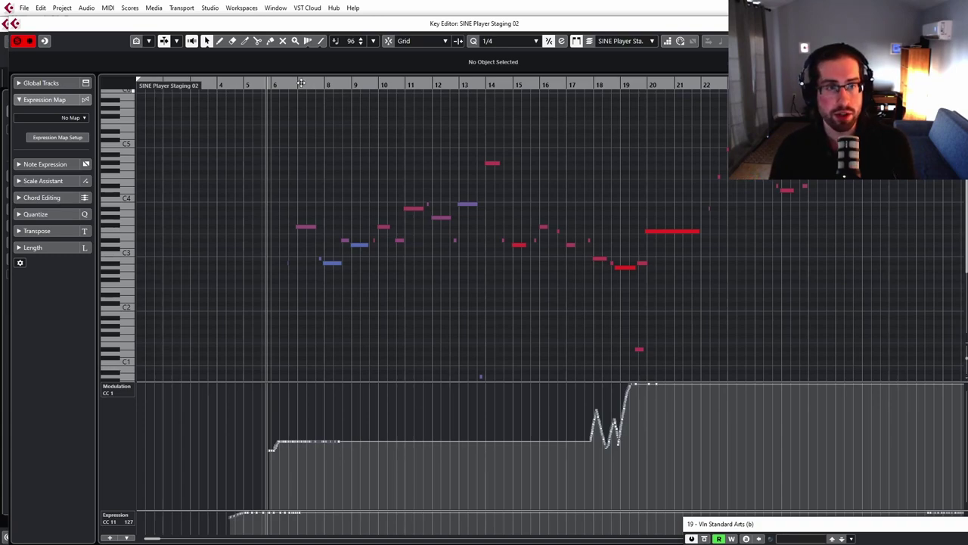
- Play the part from the middle of bar 6 while watching the articulation changes in the SINE Player window
drag(301, 83, 245, 113)
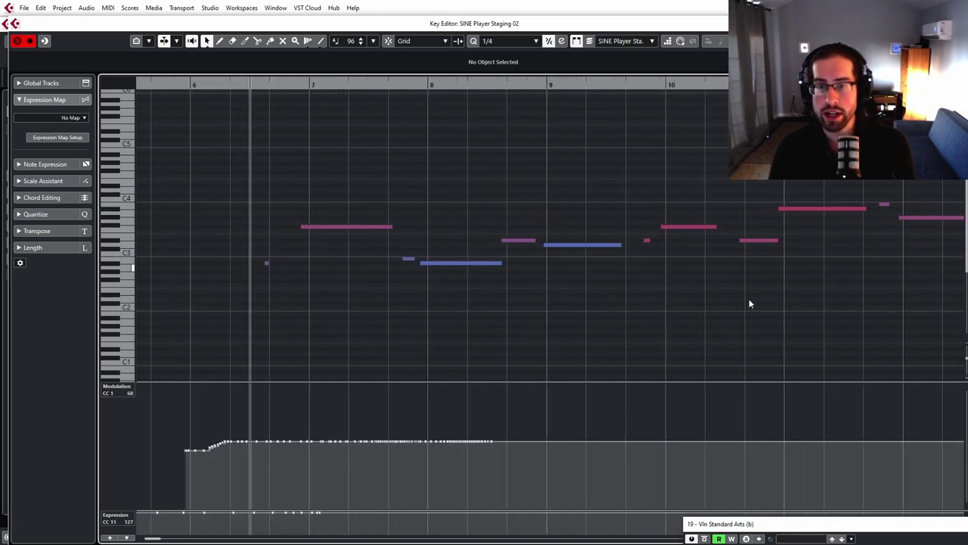
key(space)
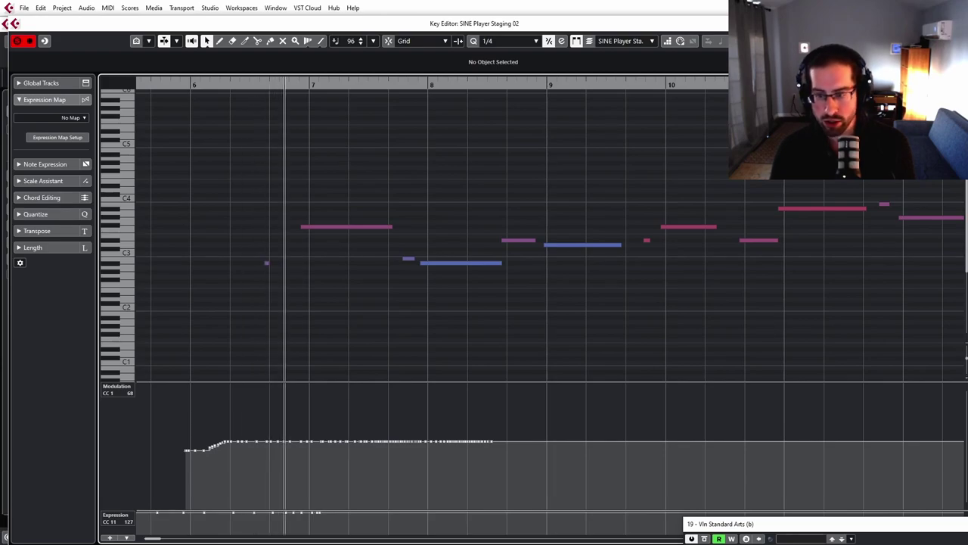
drag(838, 316, 651, 114)
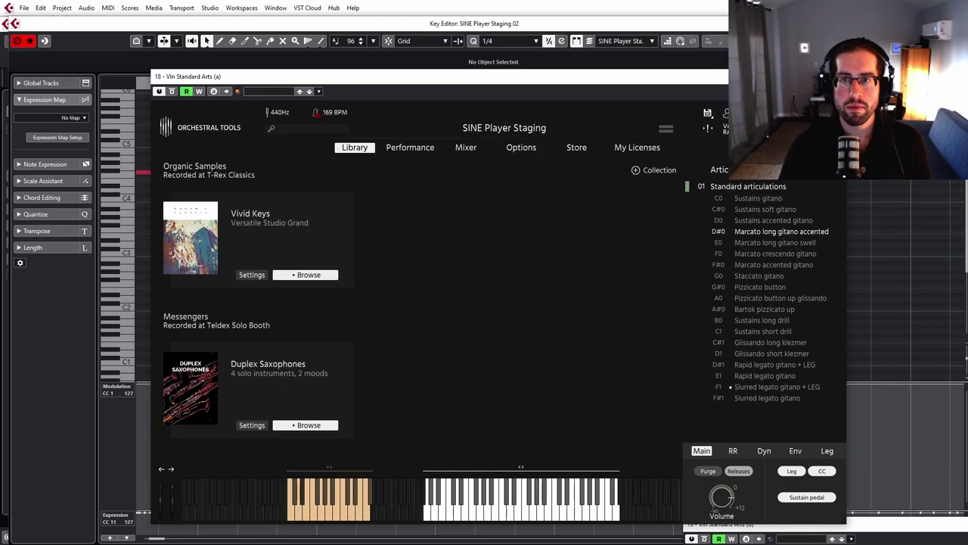
drag(776, 76, 792, 320)
- Examine the melody notes, their velocity colors and the Modulation curve across the whole part
scroll(764, 247, down, 5)
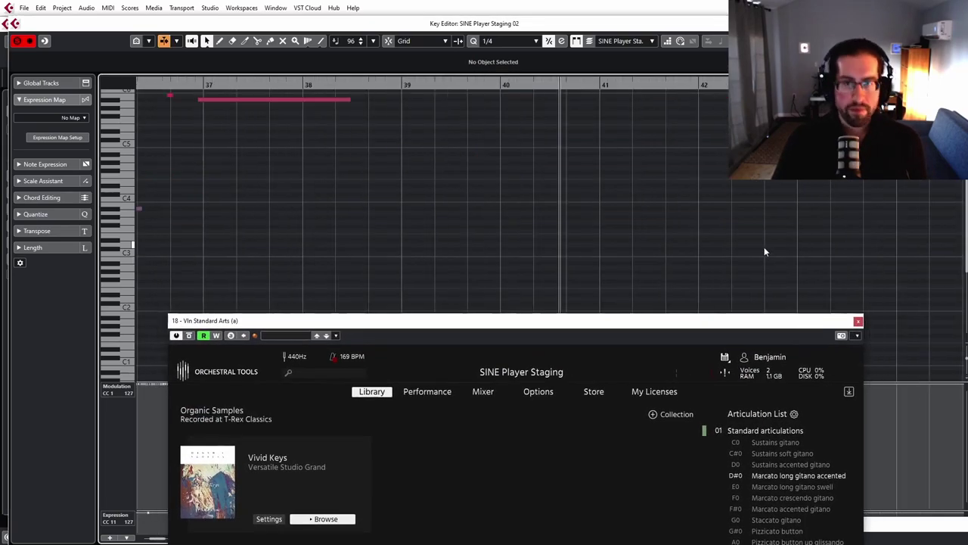
scroll(579, 289, down, 6)
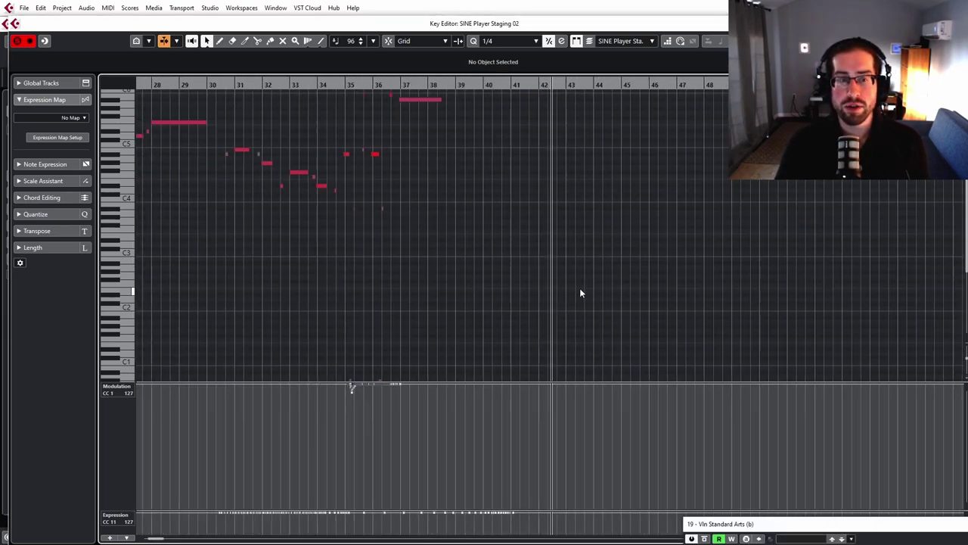
scroll(579, 291, down, 2)
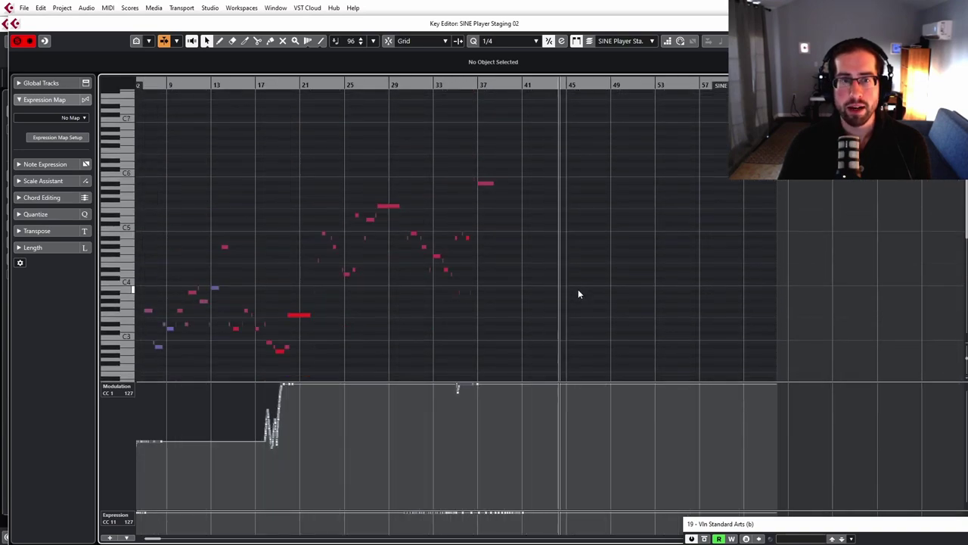
scroll(578, 294, down, 2)
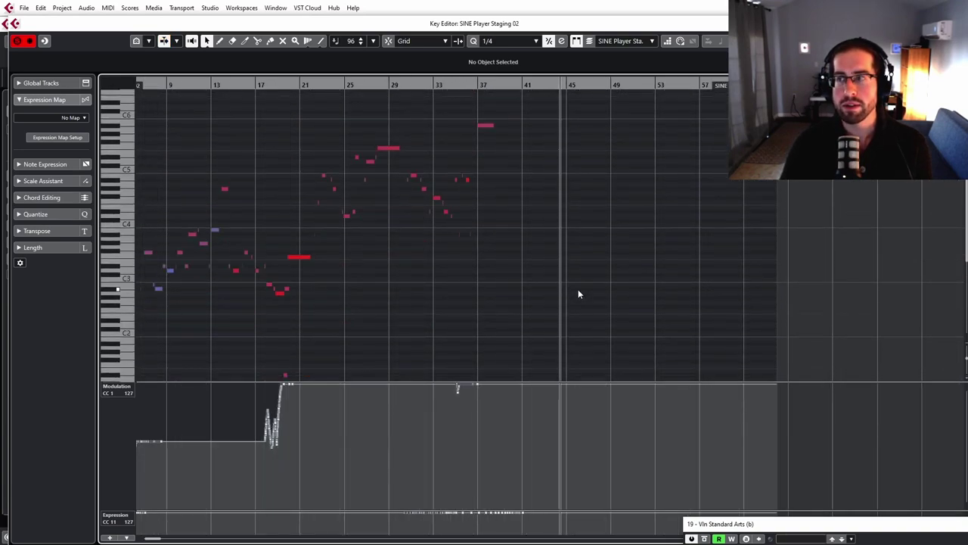
scroll(578, 294, up, 2)
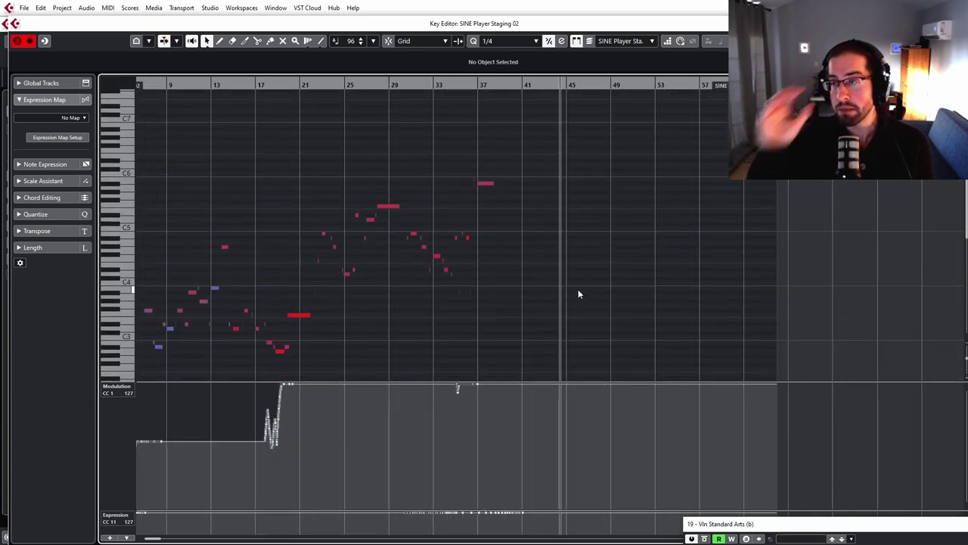
scroll(578, 295, down, 3)
scroll(424, 316, down, 2)
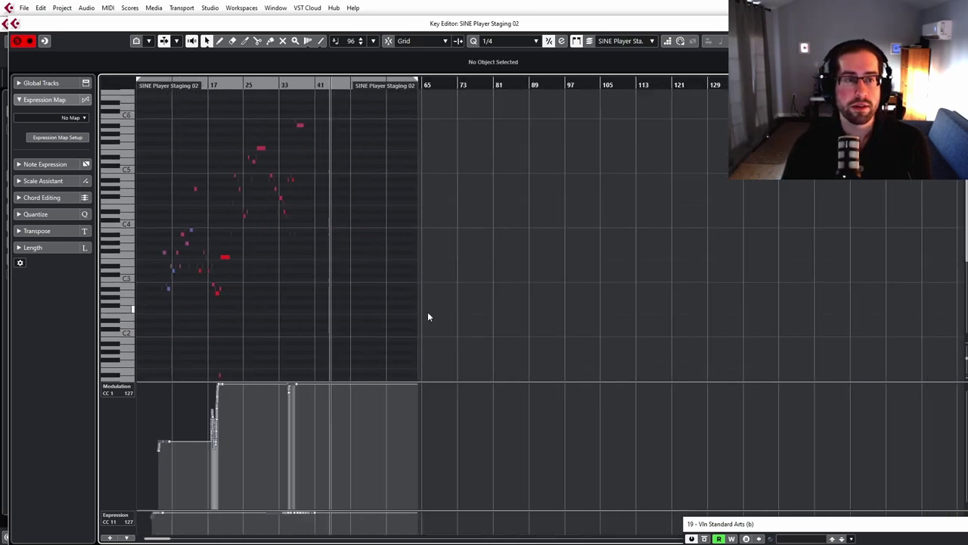
scroll(431, 310, up, 3)
scroll(432, 312, down, 1)
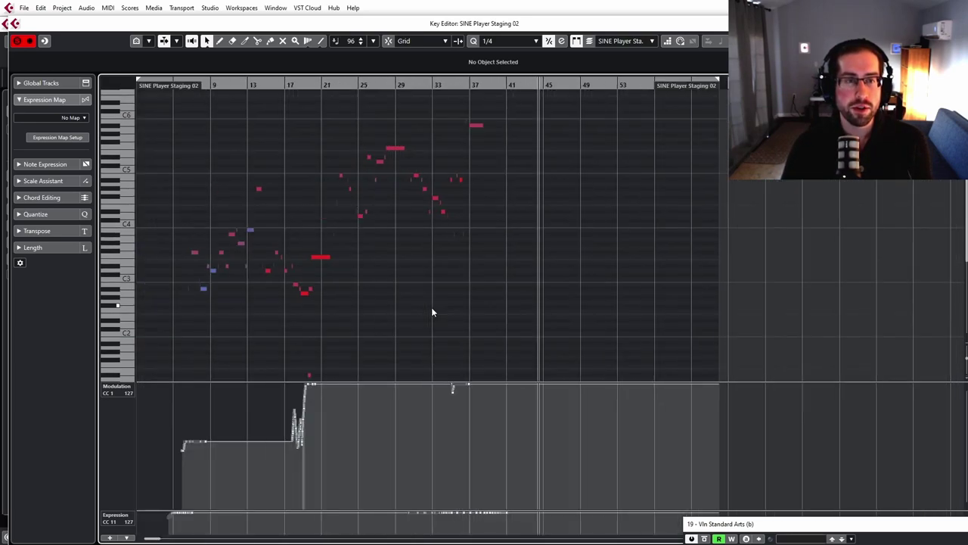
- Examine the note velocities and Modulation curve of the opening phrase, from bar 6 to bar 20, in the separate Key Editor
drag(186, 85, 177, 100)
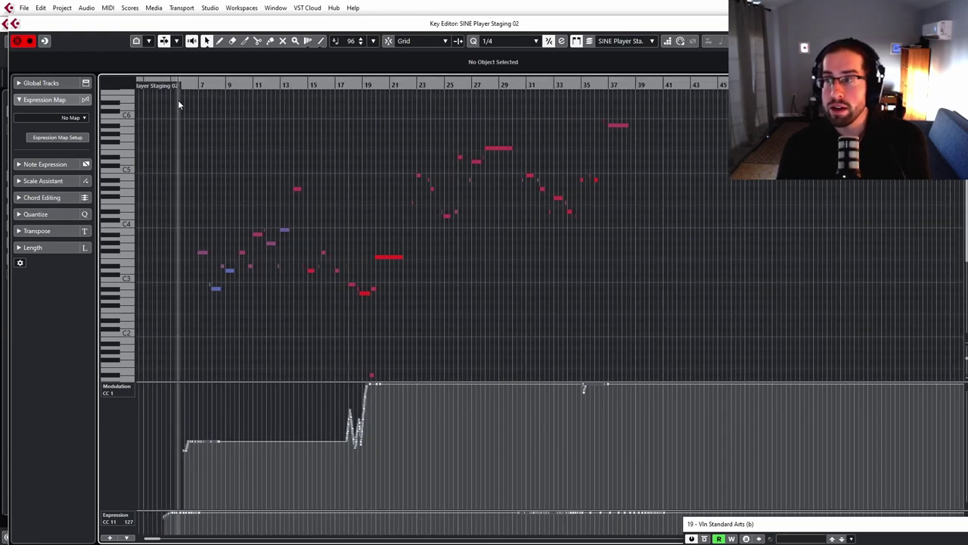
drag(178, 100, 313, 300)
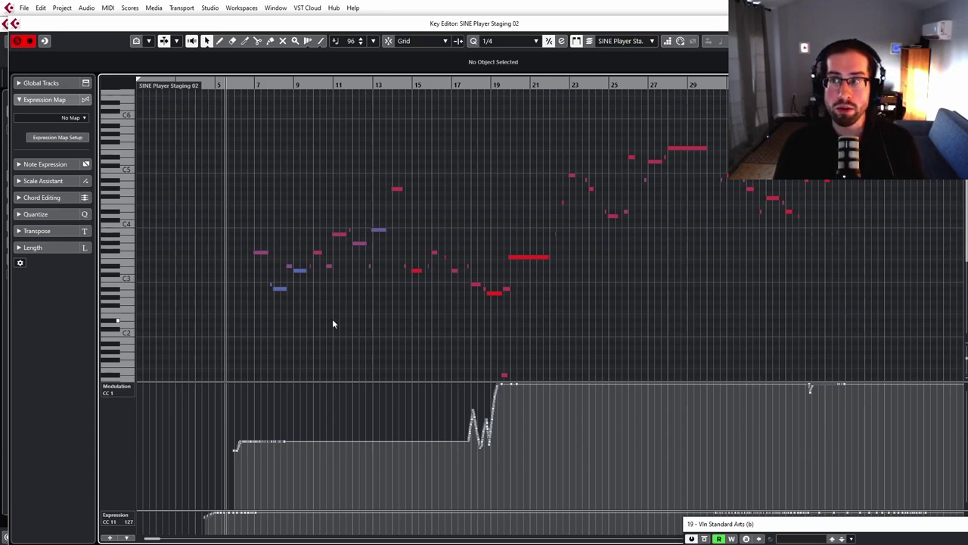
key(h)
key(h)
key(h)
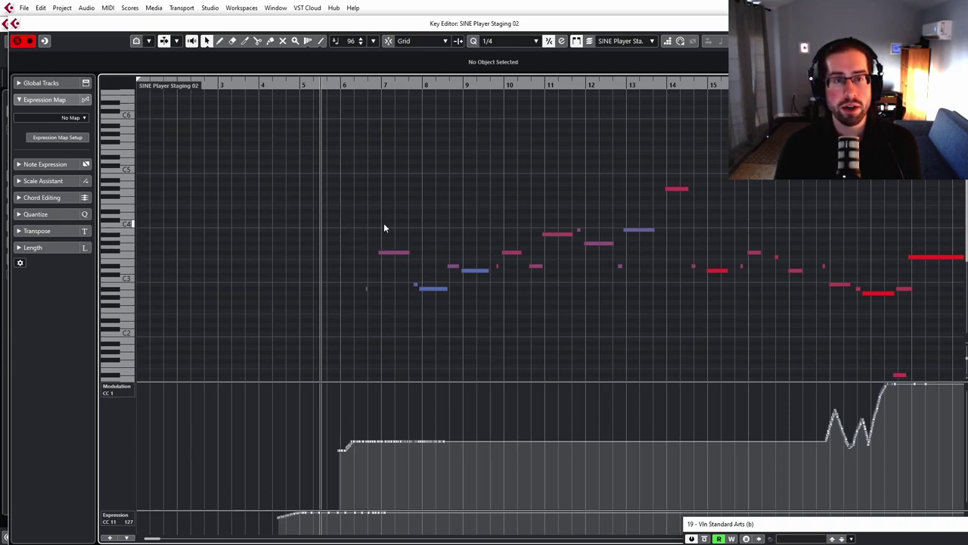
mouse_move(397, 227)
mouse_down()
mouse_move(420, 268)
mouse_move(410, 214)
mouse_up()
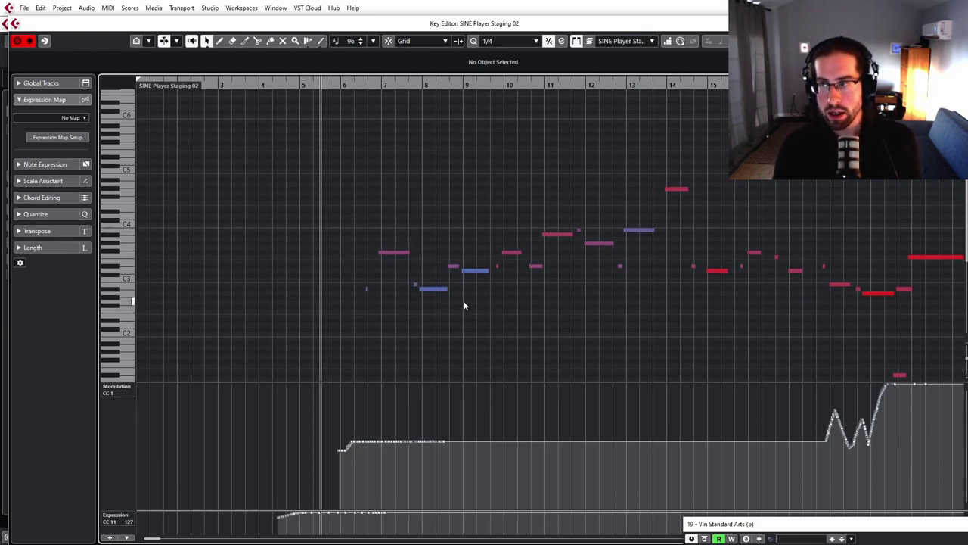
key(g)
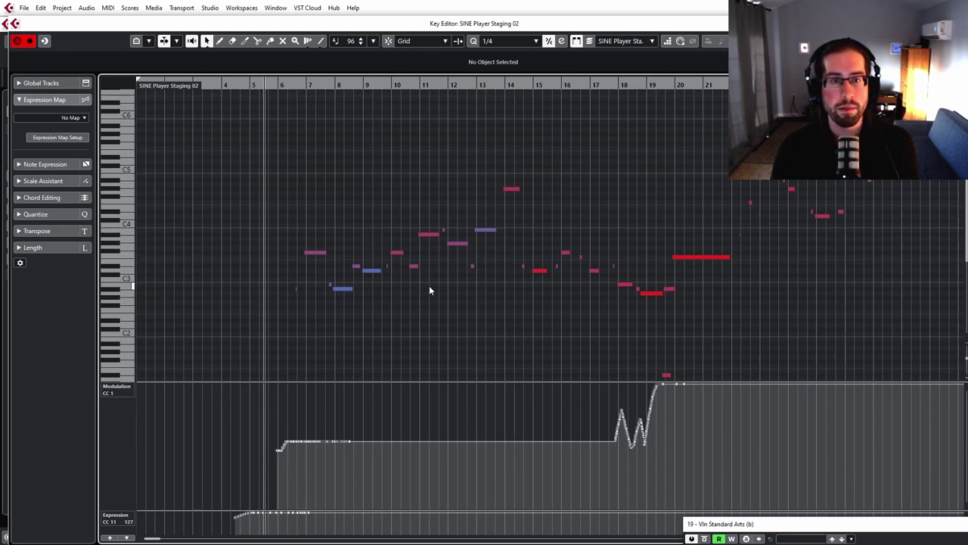
- Check the SINE Player's articulation list, and close the separate Key Editor and the lower editor to show the full track list
drag(899, 529, 393, 217)
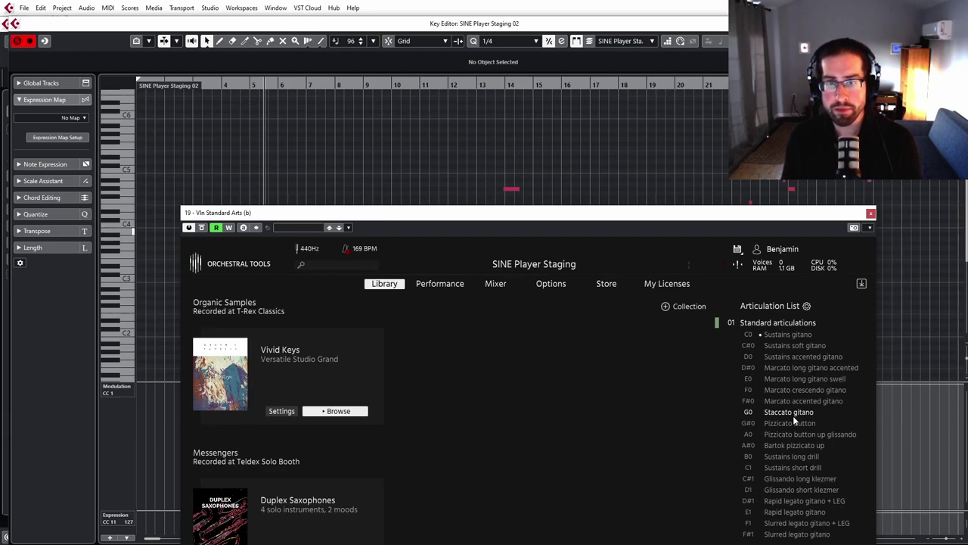
drag(454, 215, 945, 473)
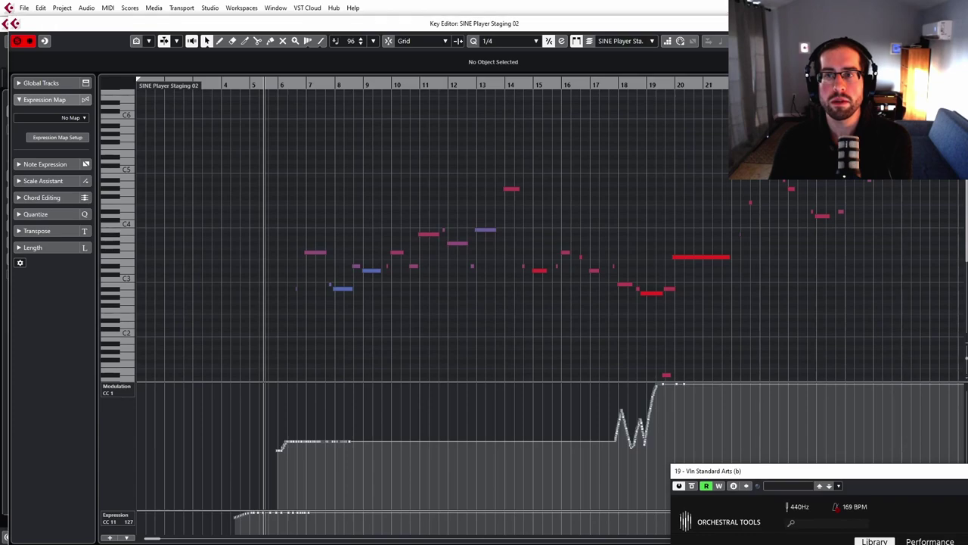
key(ctrl+w)
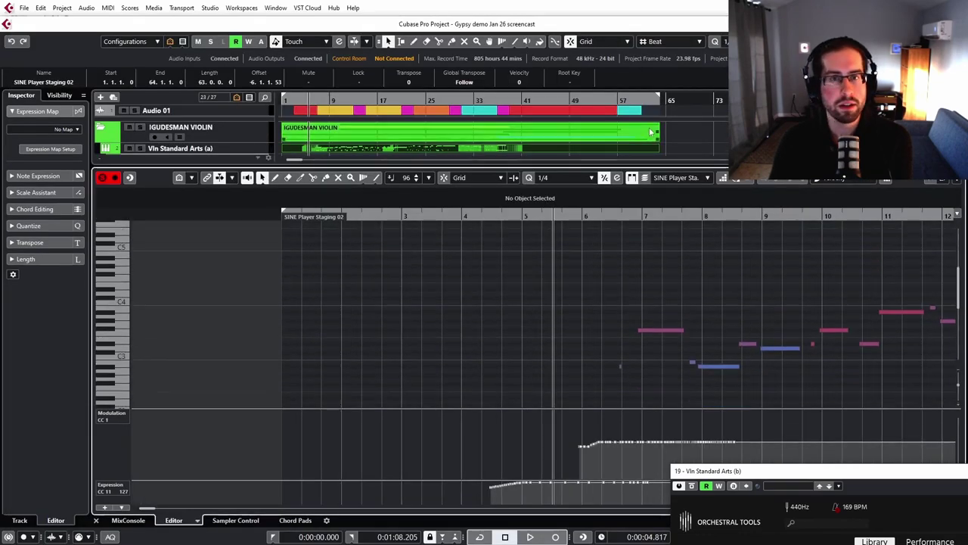
key(ctrl+e)
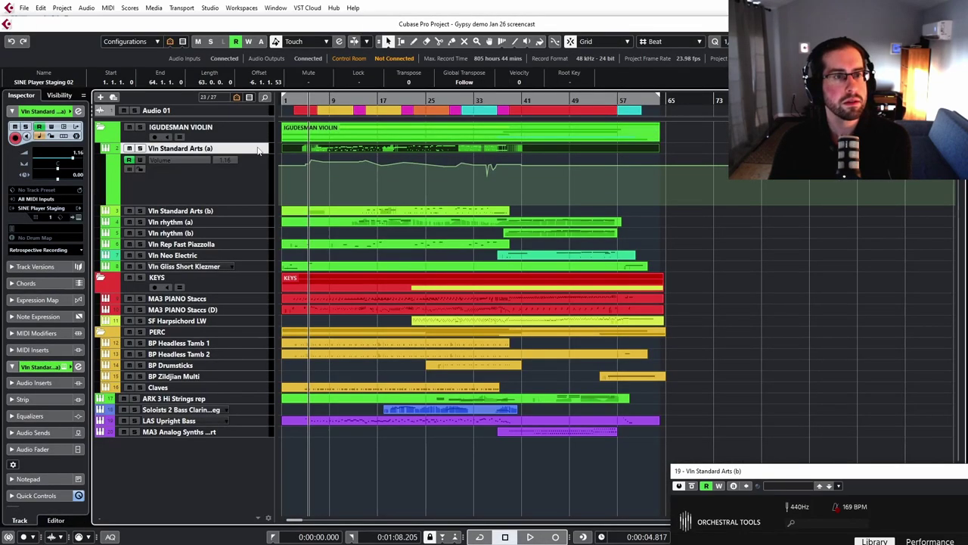
- Reposition the SINE Player window over the arrangement and deselect the violin part
drag(955, 469, 601, 307)
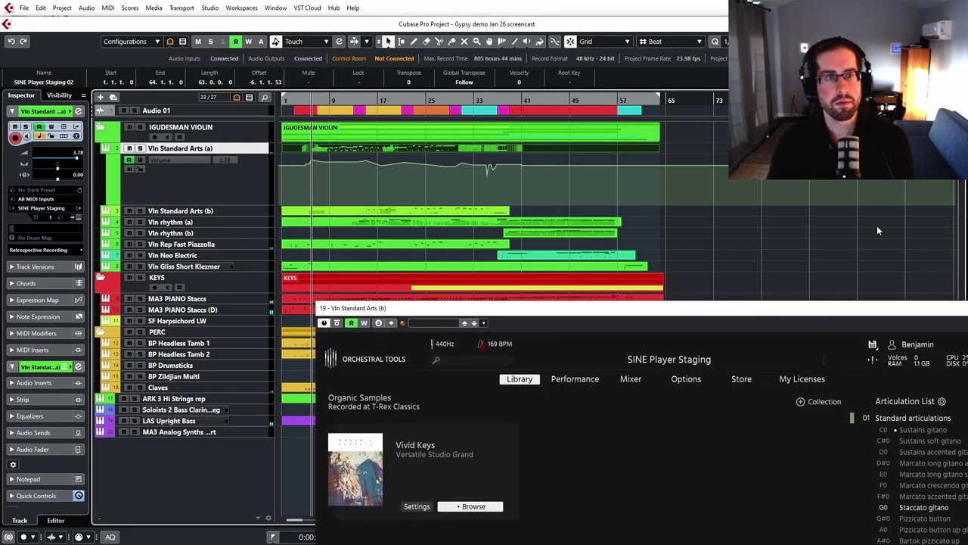
click(787, 231)
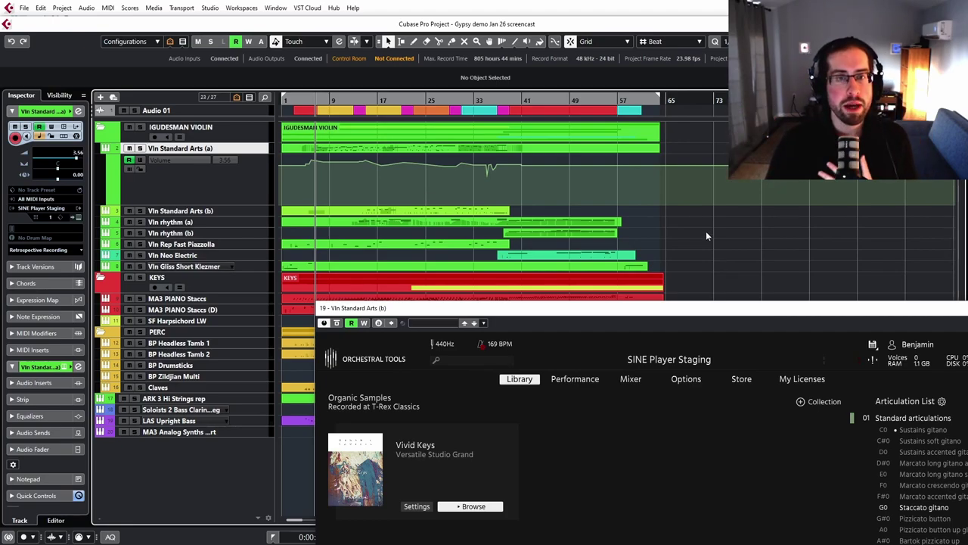
drag(485, 308, 647, 357)
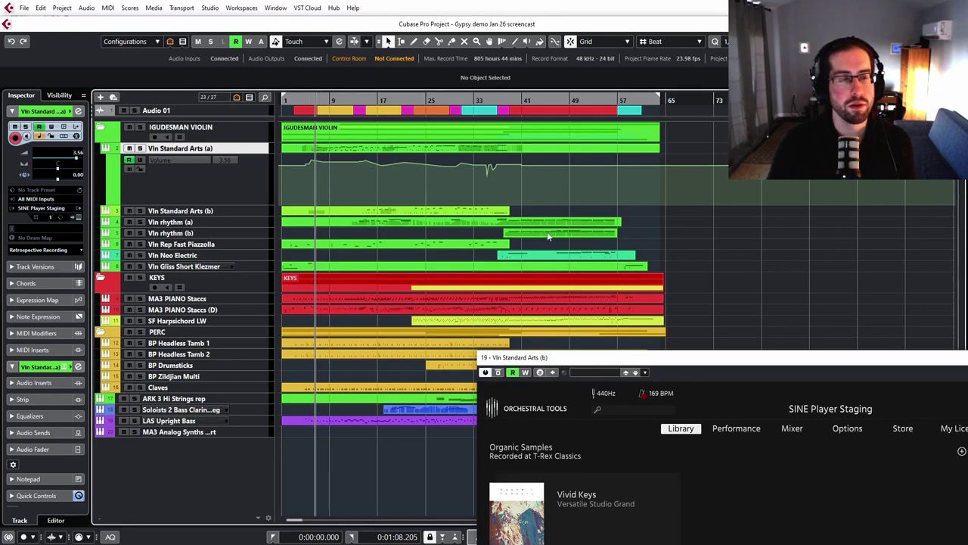
- Select the Vln Standard Arts (b) track and open its MIDI part in the lower Key Editor
click(246, 211)
click(237, 151)
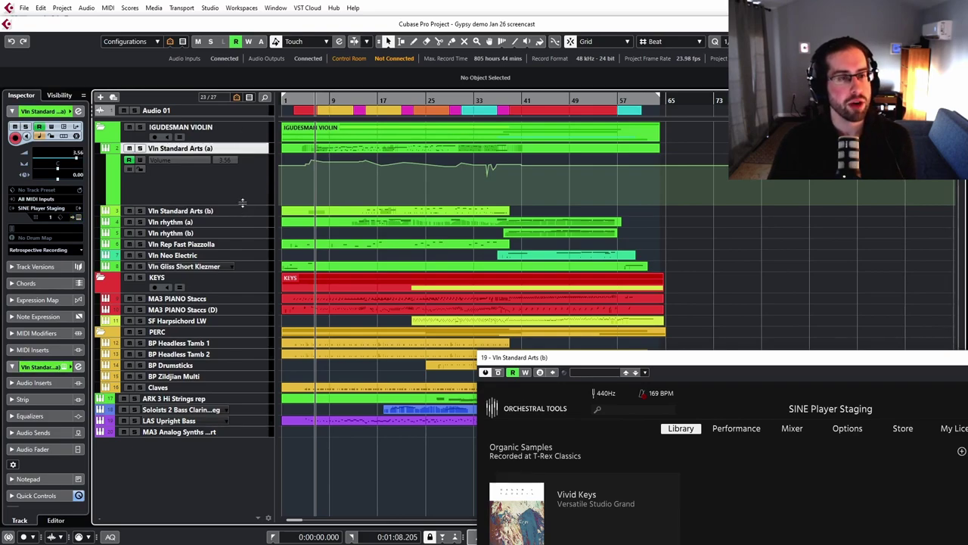
click(240, 212)
click(228, 150)
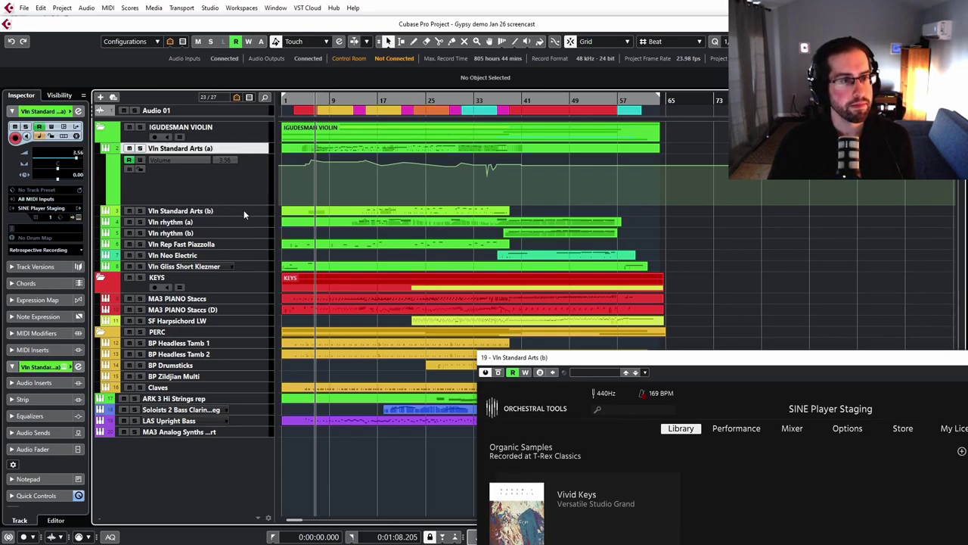
click(244, 211)
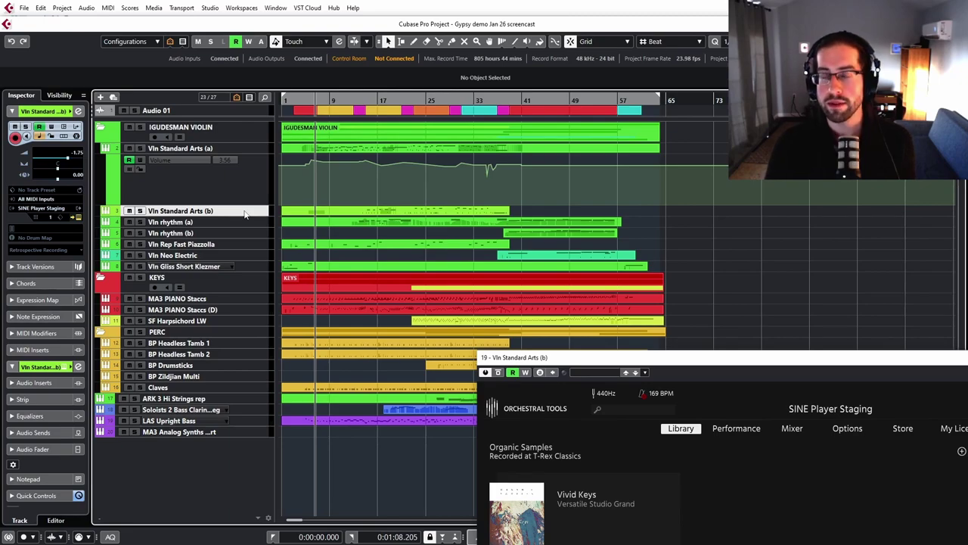
double_click(344, 212)
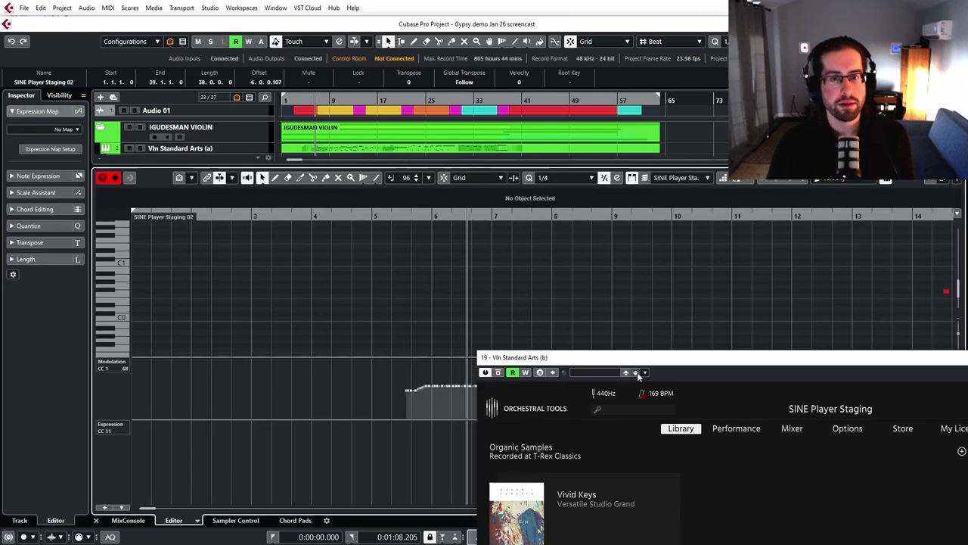
- Look over the keyswitch notes, melody notes and Modulation curve of the Vln Standard Arts (b) part
scroll(671, 323, up, 3)
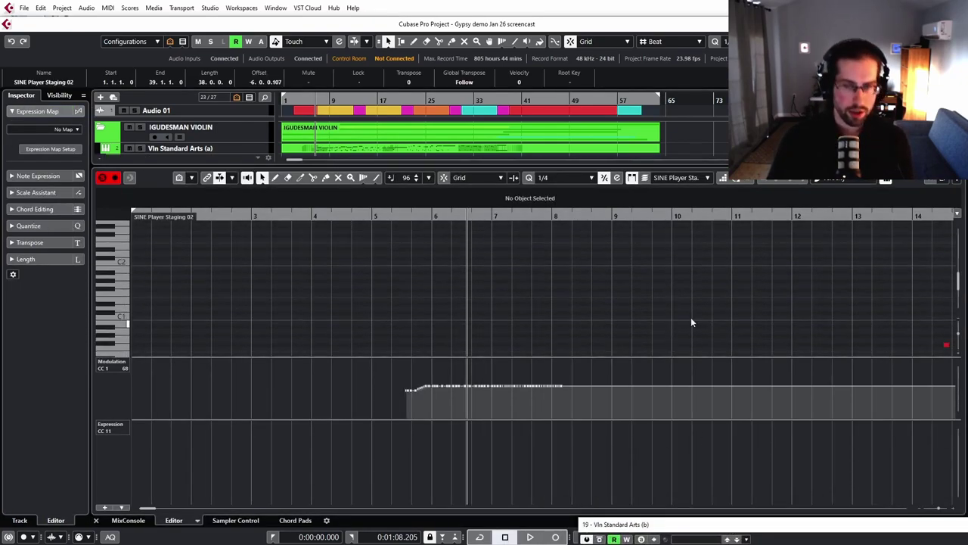
scroll(719, 322, down, 4)
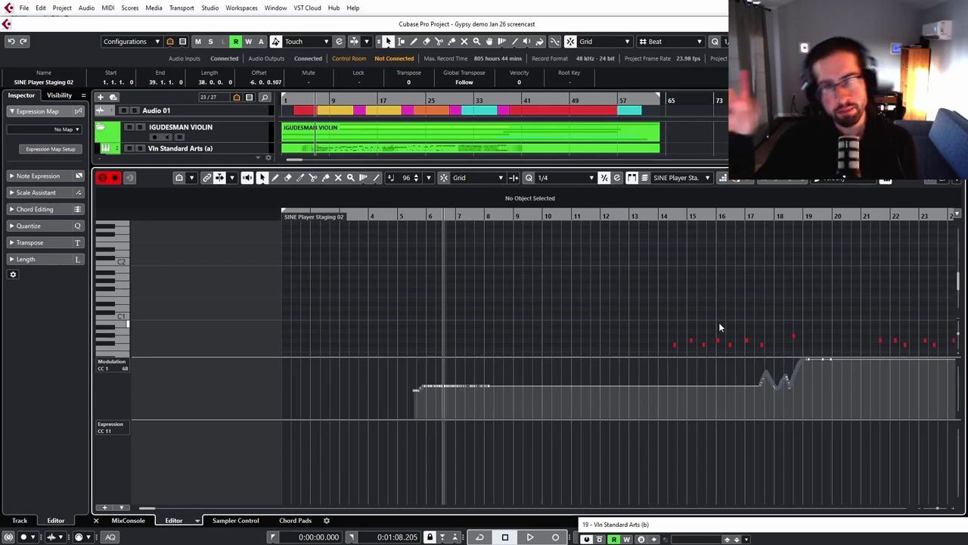
scroll(719, 327, up, 6)
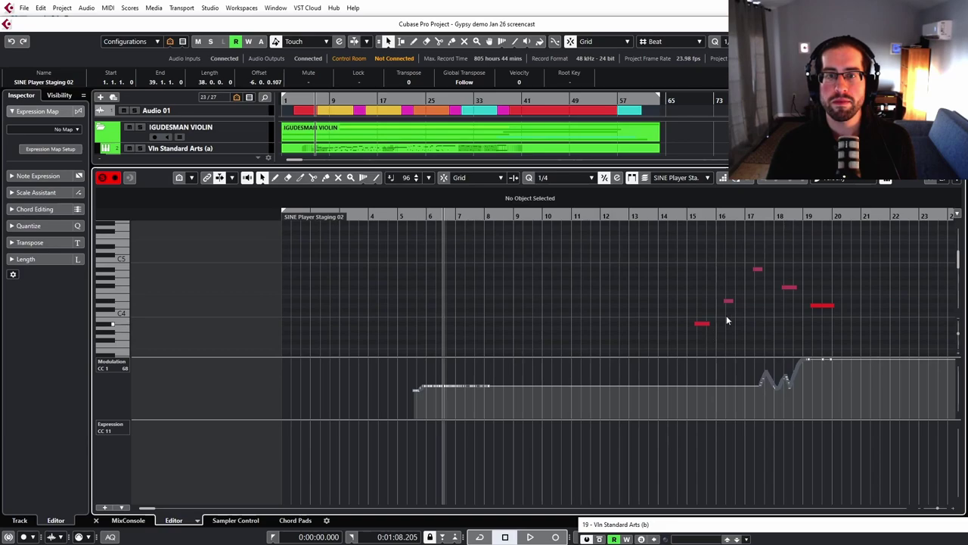
scroll(844, 304, down, 5)
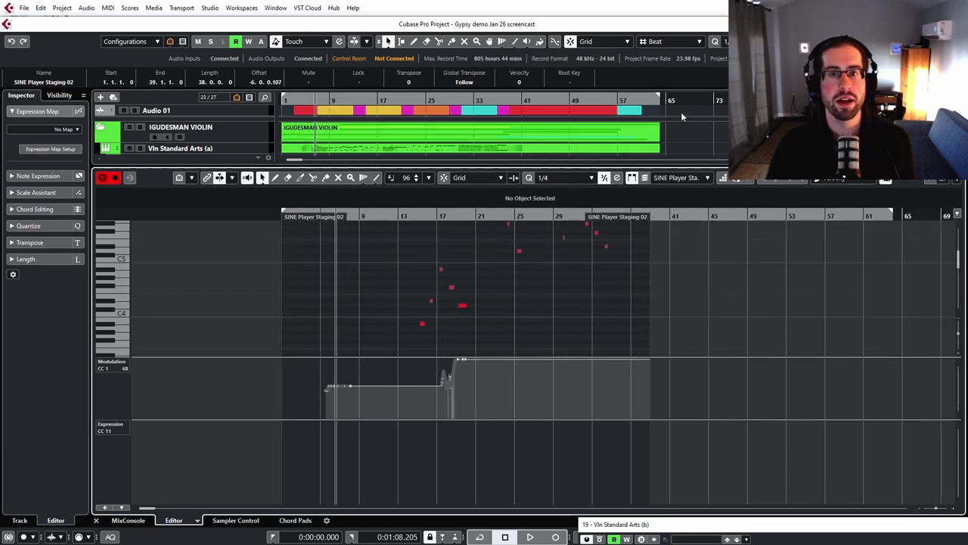
- Open the Vln Standard Arts (a) and (b) parts together in the Key Editor and place the playhead in bar 12
key(ctrl+alt+e)
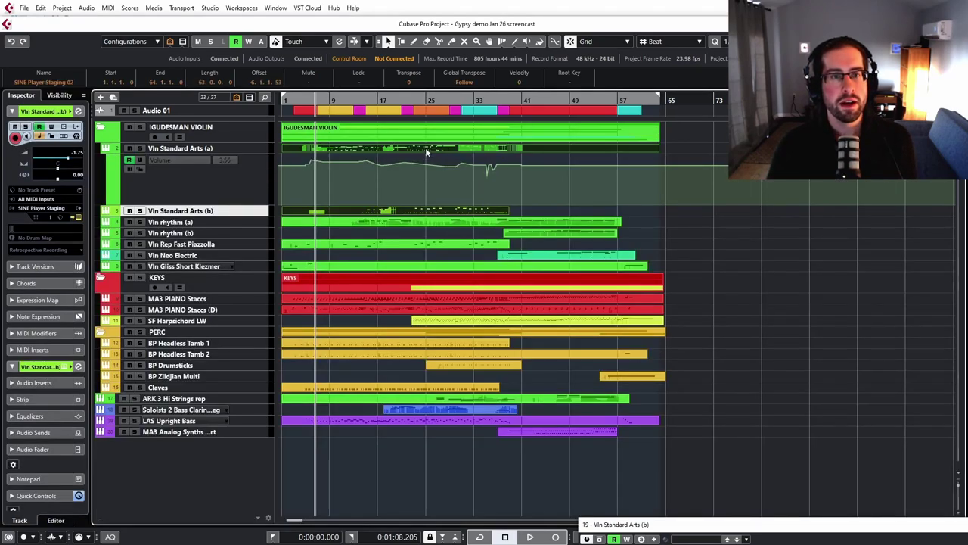
double_click(426, 149)
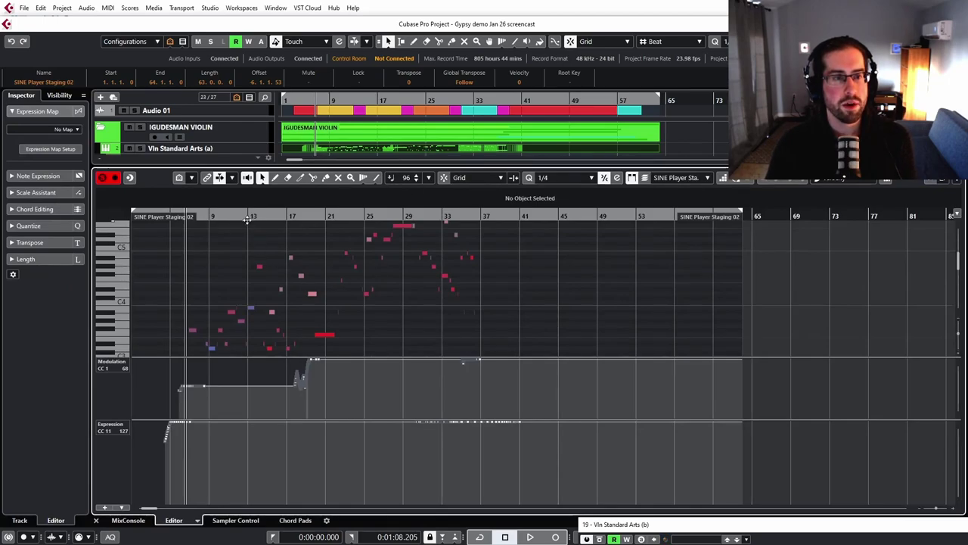
scroll(243, 233, up, 3)
scroll(243, 233, up, 4)
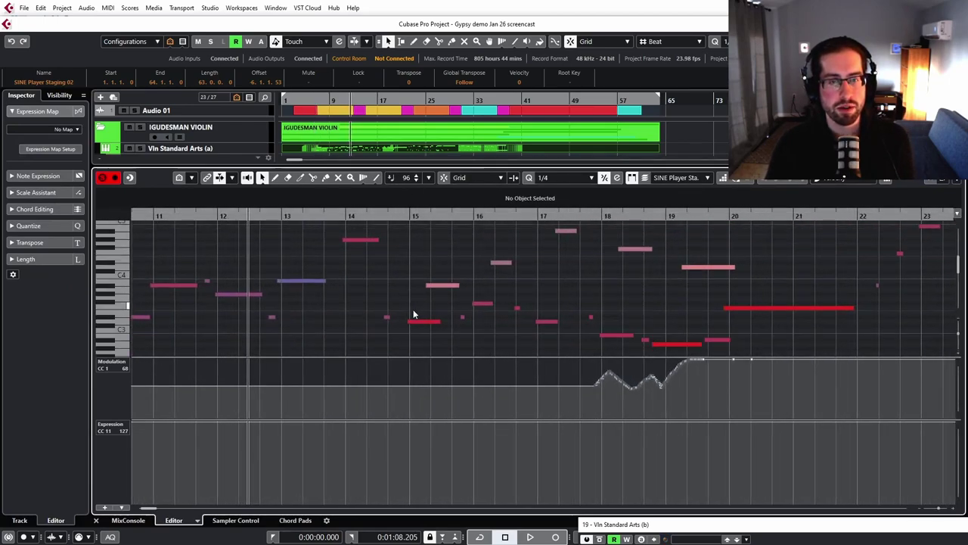
scroll(545, 302, down, 2)
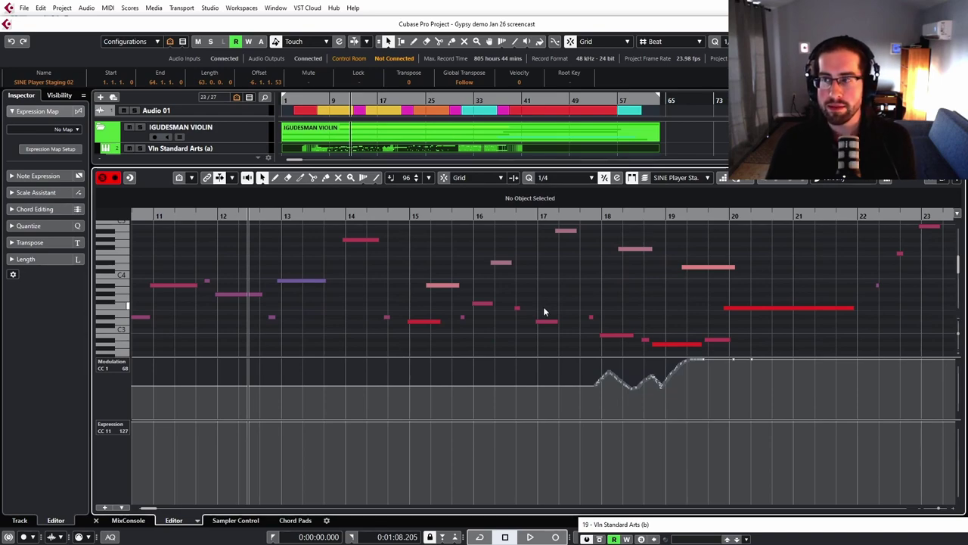
scroll(544, 310, down, 2)
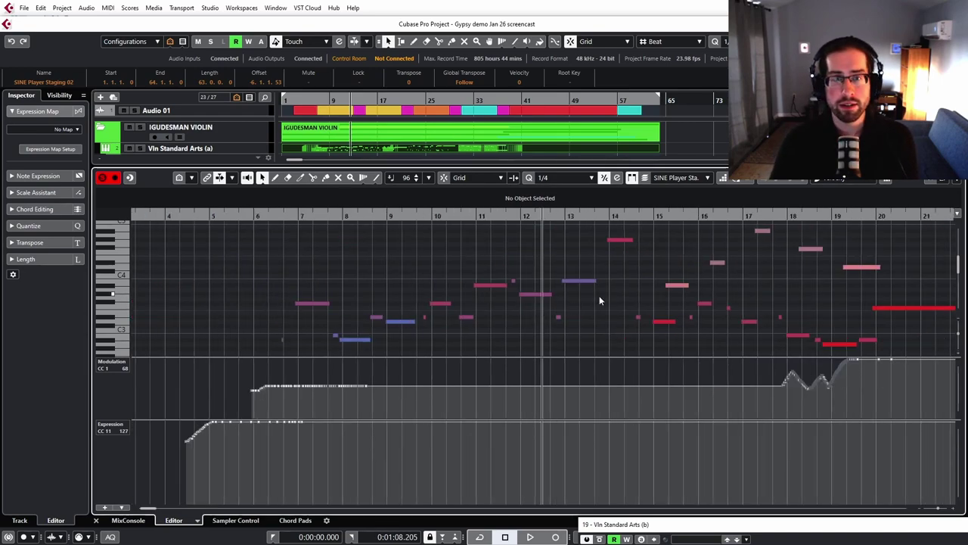
- Play both violin parts from bar 12 while following their overlaid notes up to bar 23
key(space)
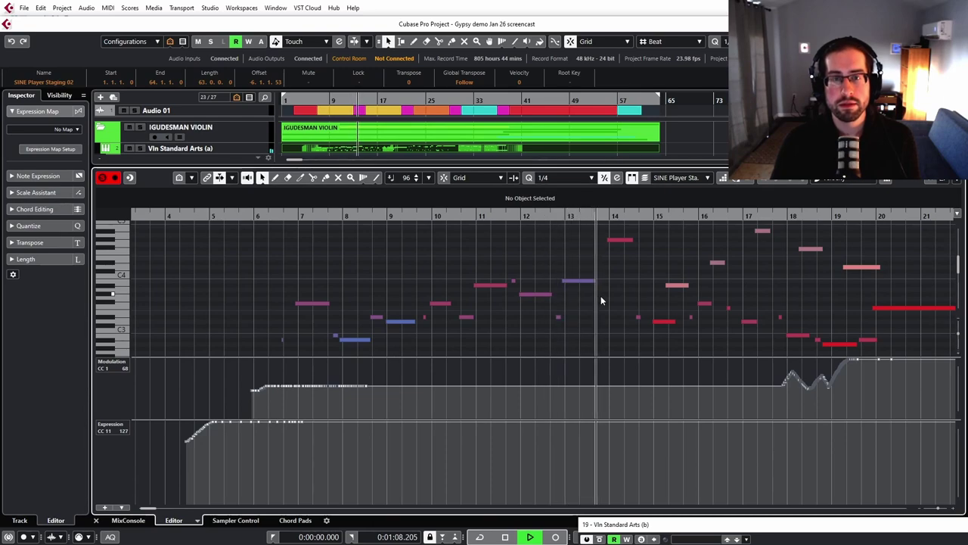
scroll(614, 284, up, 2)
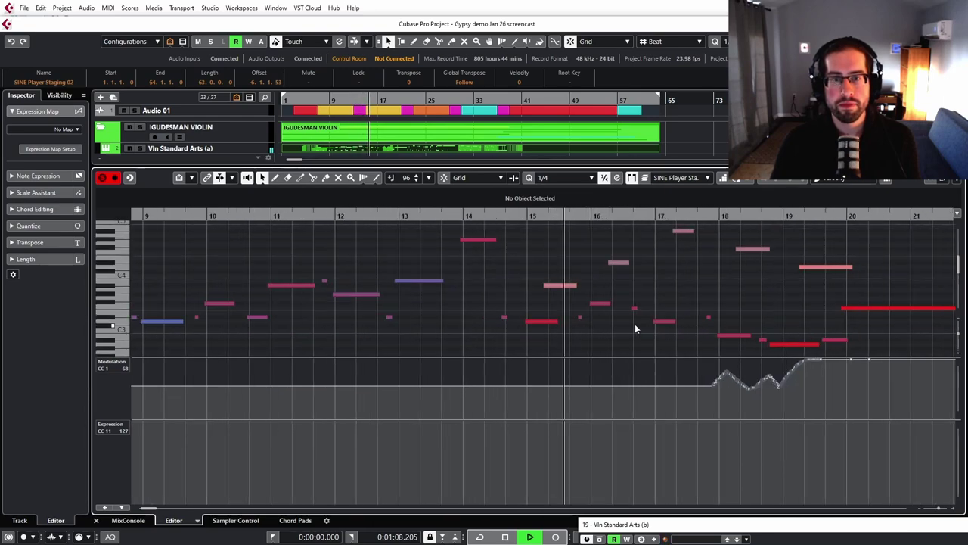
scroll(639, 333, down, 1)
scroll(643, 330, up, 1)
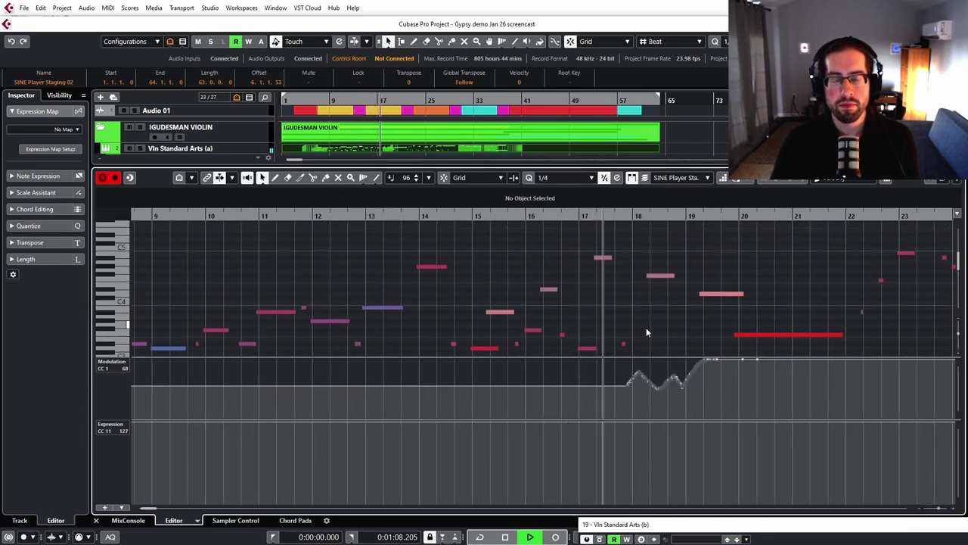
scroll(647, 330, down, 1)
scroll(648, 330, down, 1)
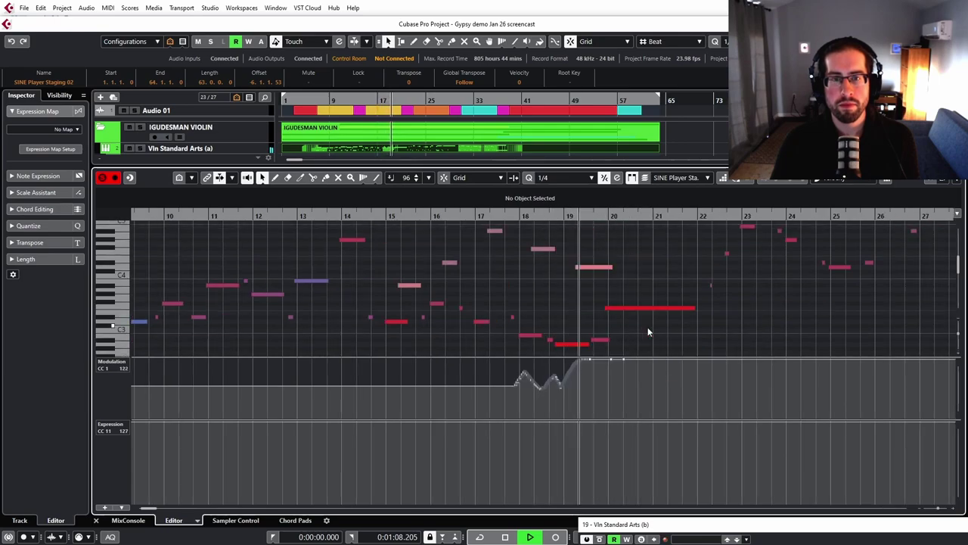
scroll(674, 324, down, 1)
scroll(673, 324, up, 4)
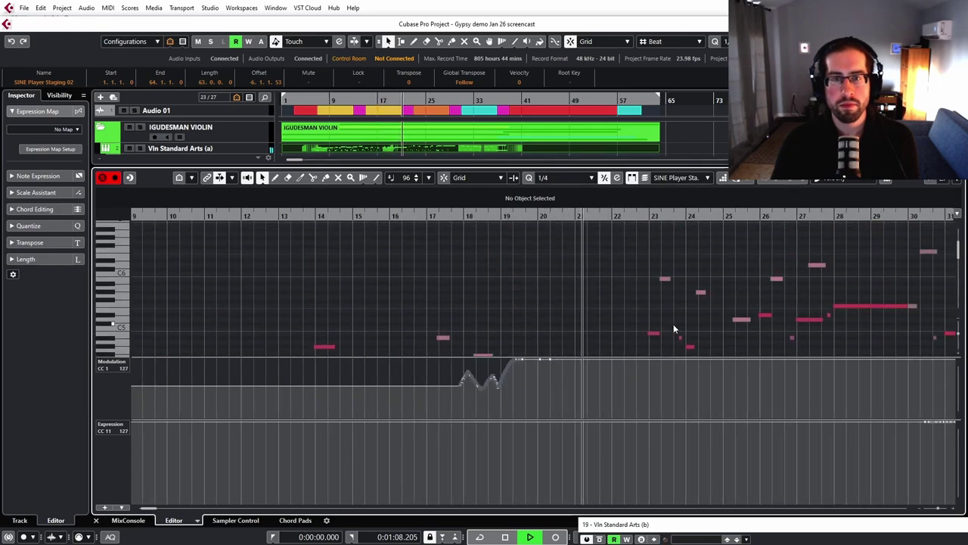
scroll(673, 324, up, 2)
scroll(705, 328, down, 1)
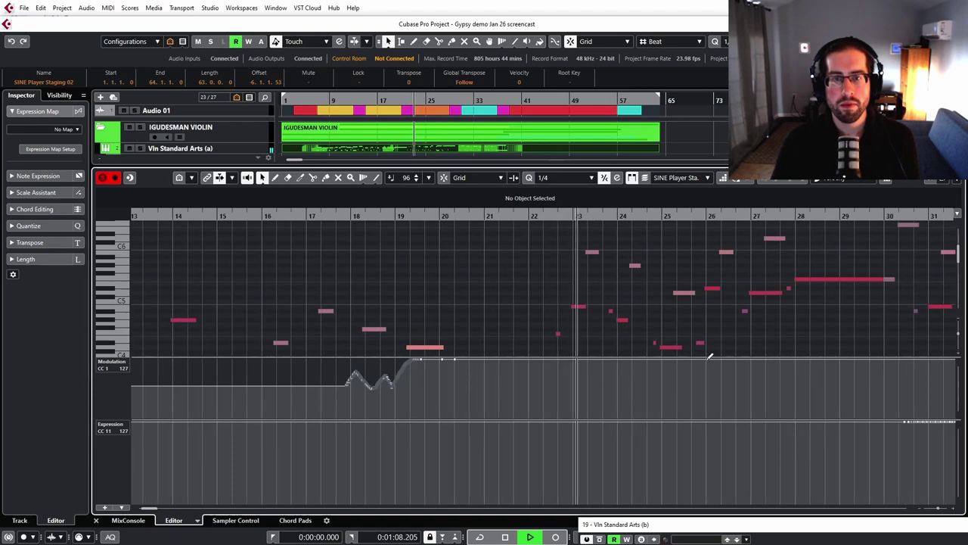
- Shrink the Modulation lane to enlarge the note display, and follow both violin parts in playback up to bar 36
drag(710, 357, 716, 391)
scroll(717, 384, down, 1)
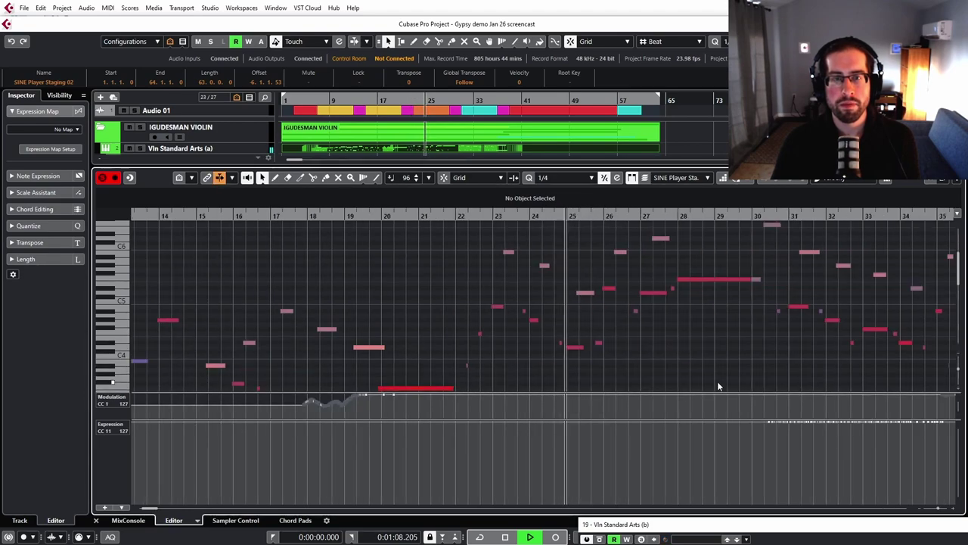
scroll(717, 382, down, 1)
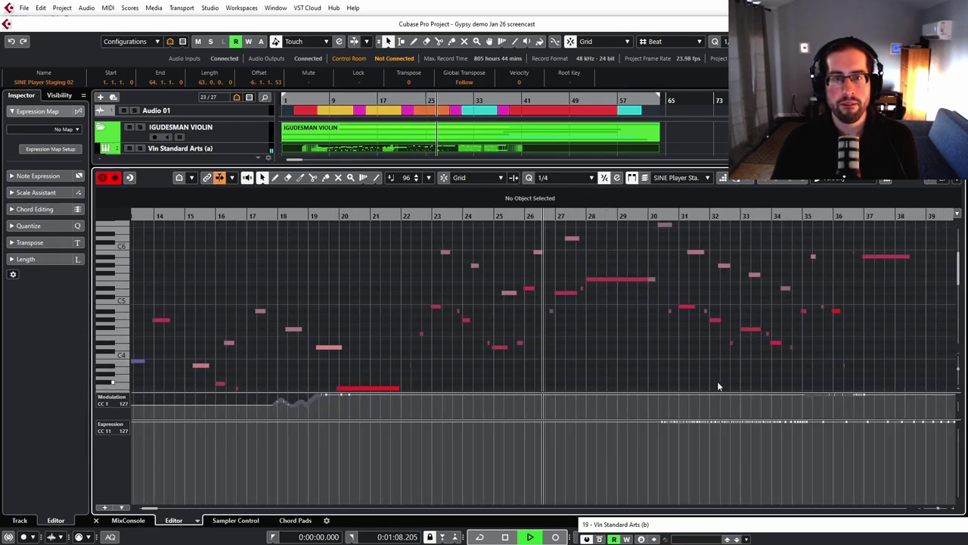
scroll(699, 354, up, 1)
scroll(698, 353, up, 1)
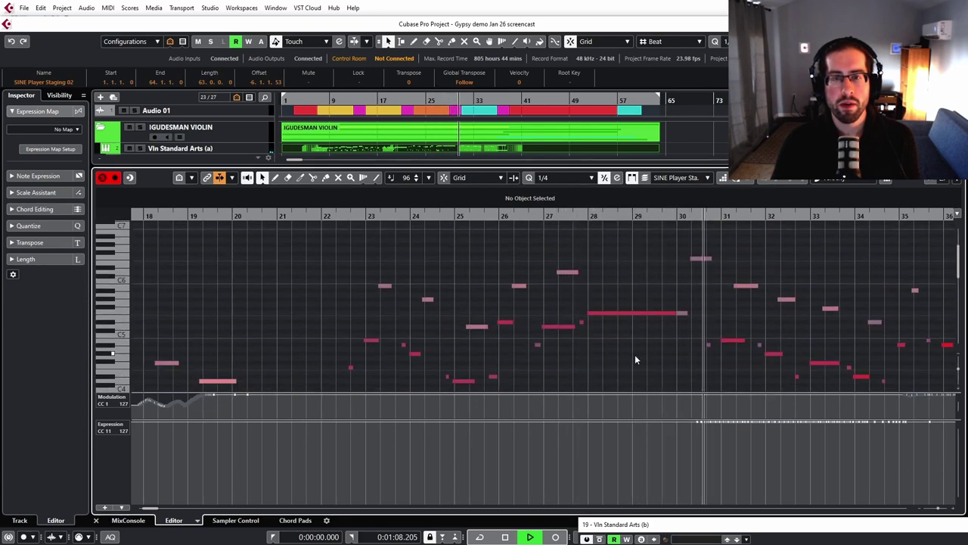
scroll(634, 354, down, 1)
scroll(660, 339, down, 1)
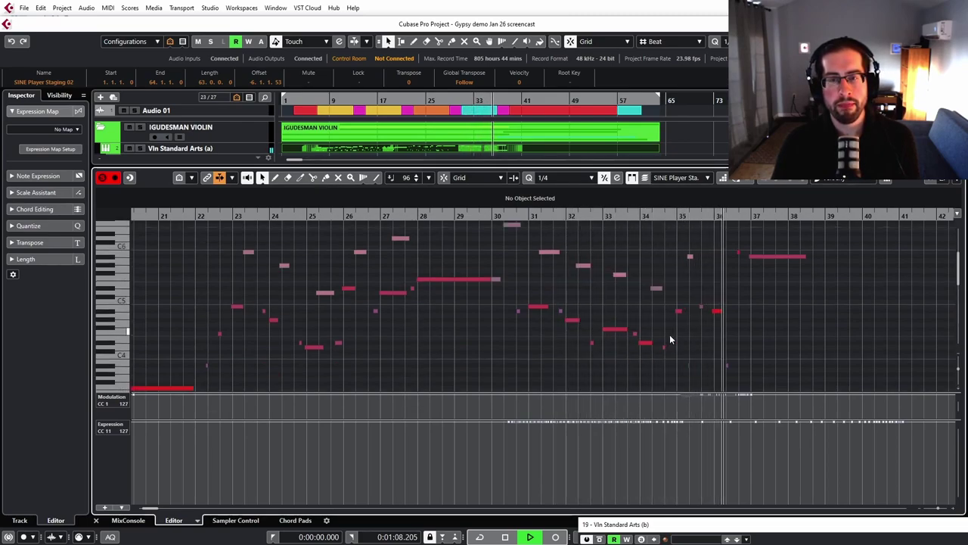
- Close the Key Editor to return to the full track overview, stop playback and select the Vln Standard Arts (b) part
scroll(839, 319, down, 3)
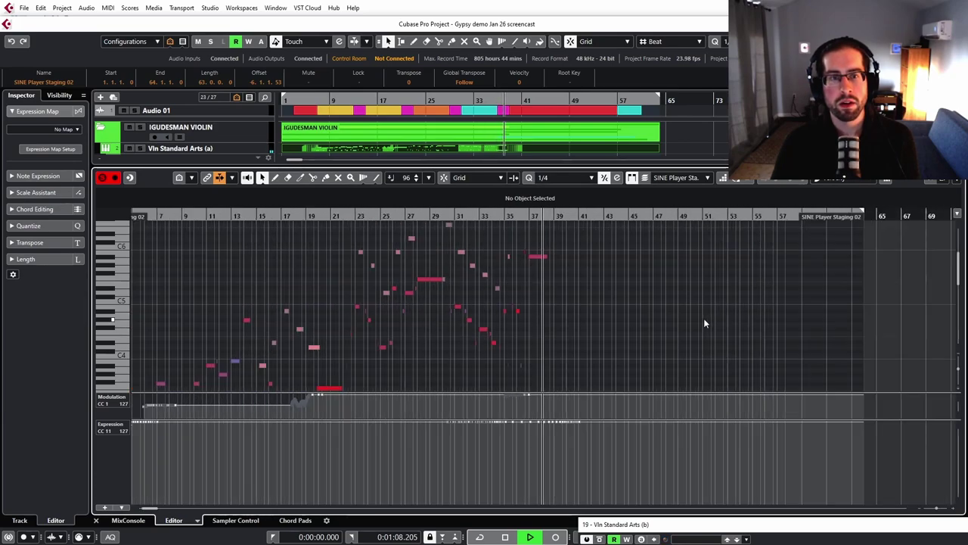
key(ctrl+alt+e)
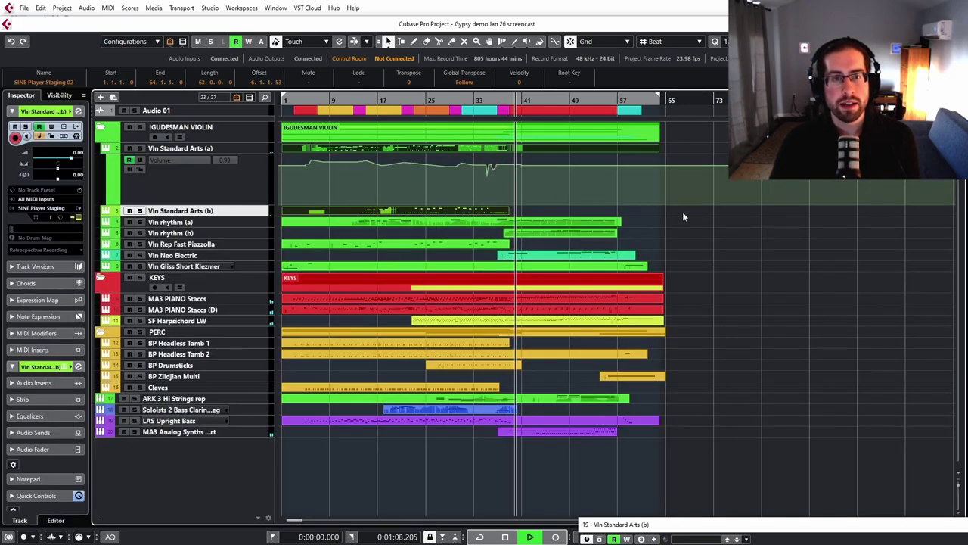
key(space)
click(485, 212)
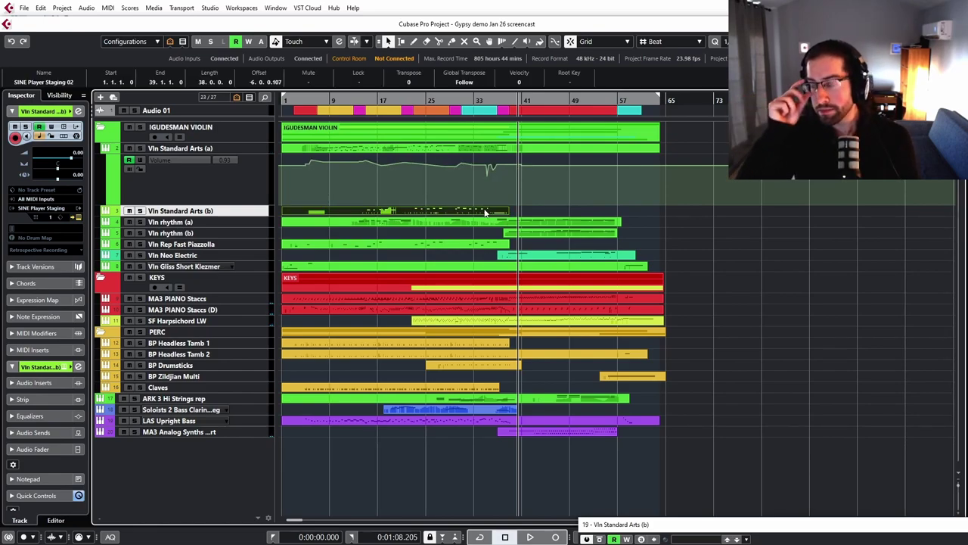
- Go through the Vln rhythm (a), Vln rhythm (b), Vln Rep Fast Piazzolla and Vln Standard Arts (b) tracks with no part selected
click(247, 226)
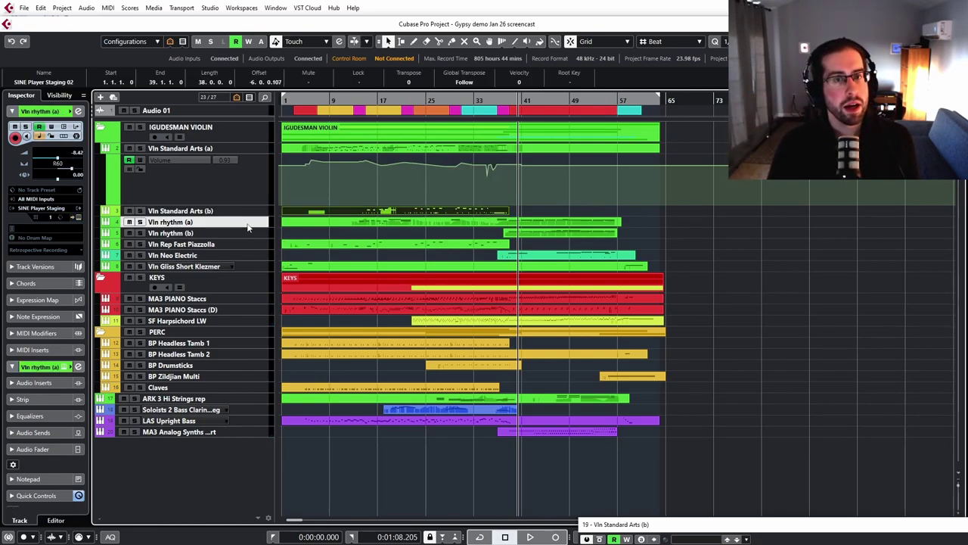
click(737, 236)
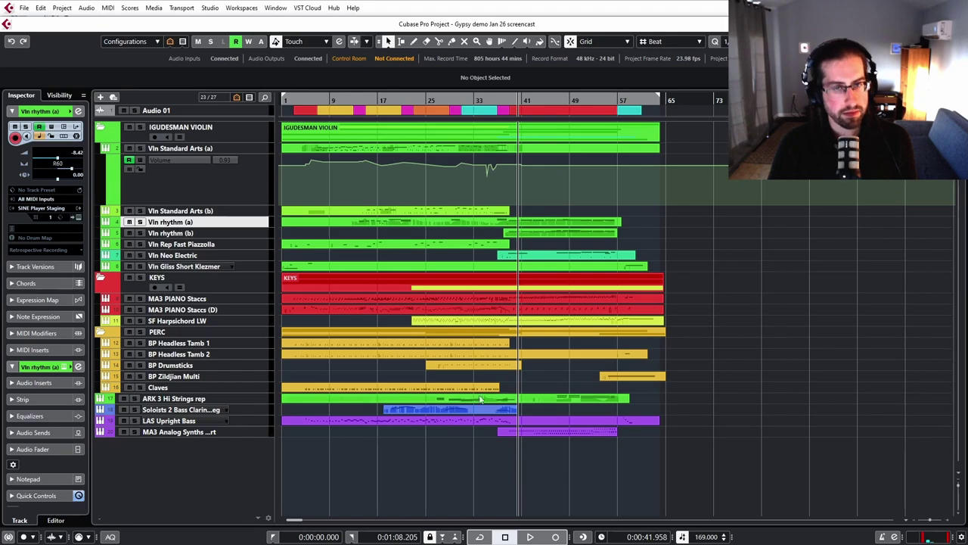
click(220, 234)
click(213, 223)
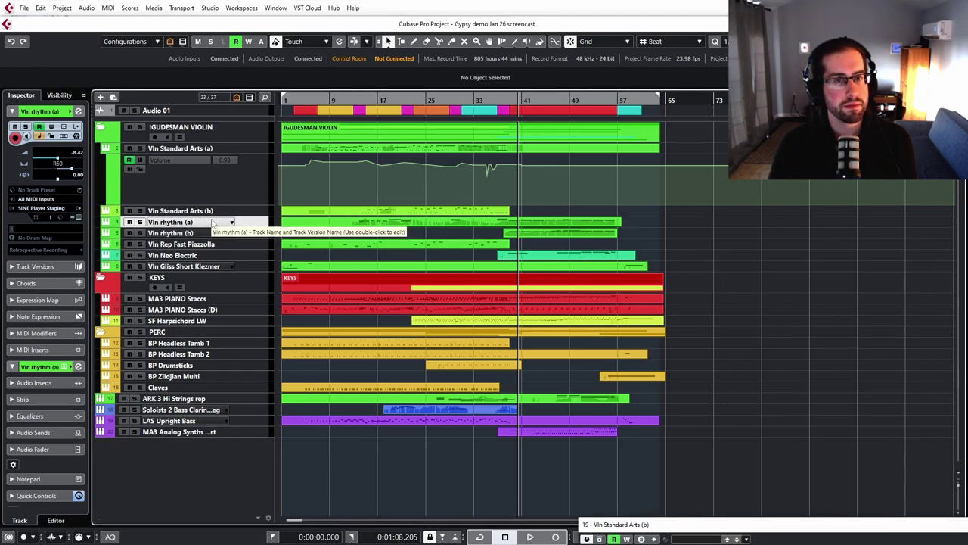
click(215, 245)
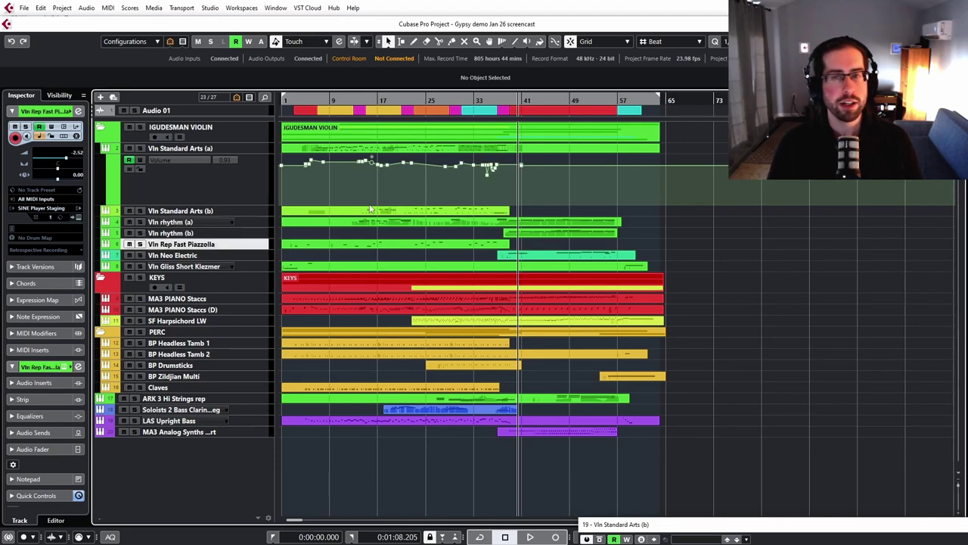
click(211, 220)
click(216, 211)
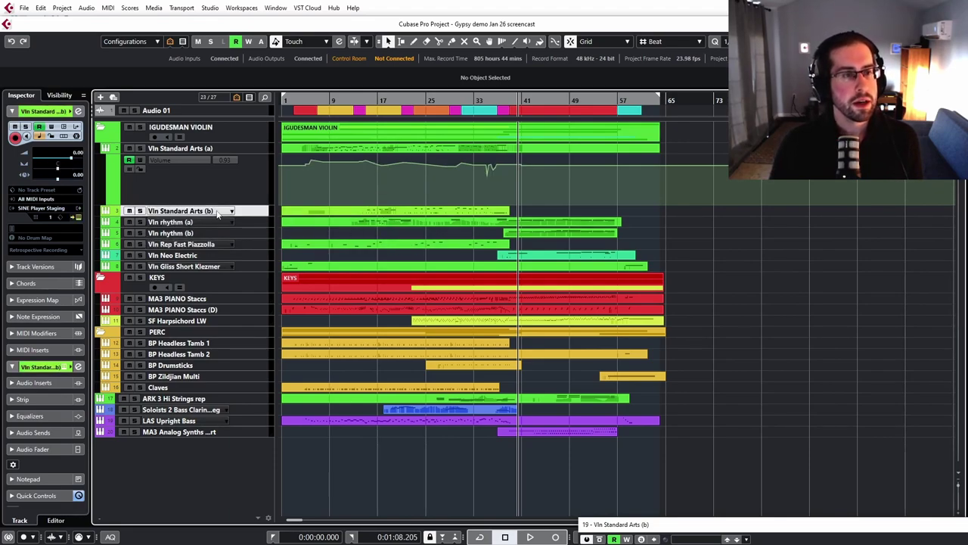
- Open the Vln Standard Arts (a) SINE Player and audition the three gitano sustains (normal, soft, accented) and Marcato long gitano accented
click(250, 149)
click(75, 218)
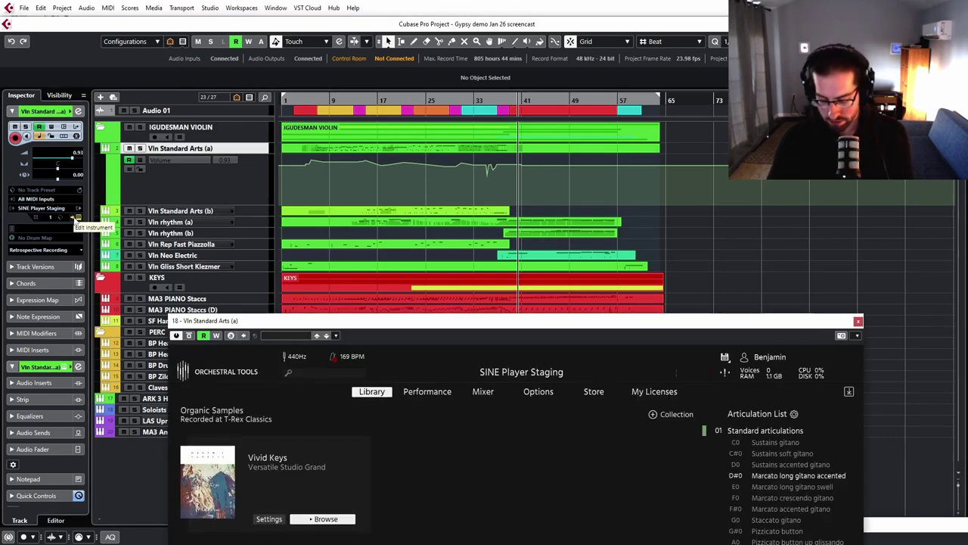
click(764, 442)
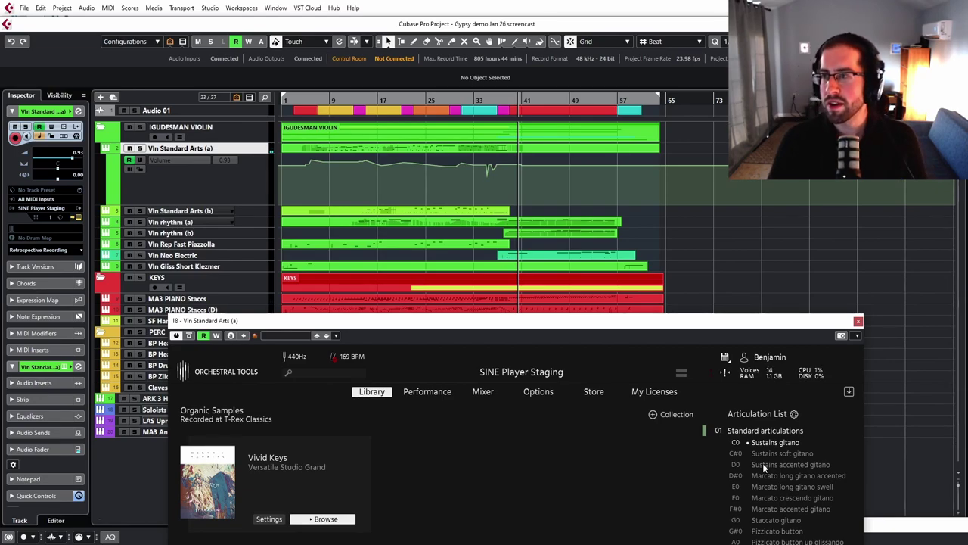
click(794, 453)
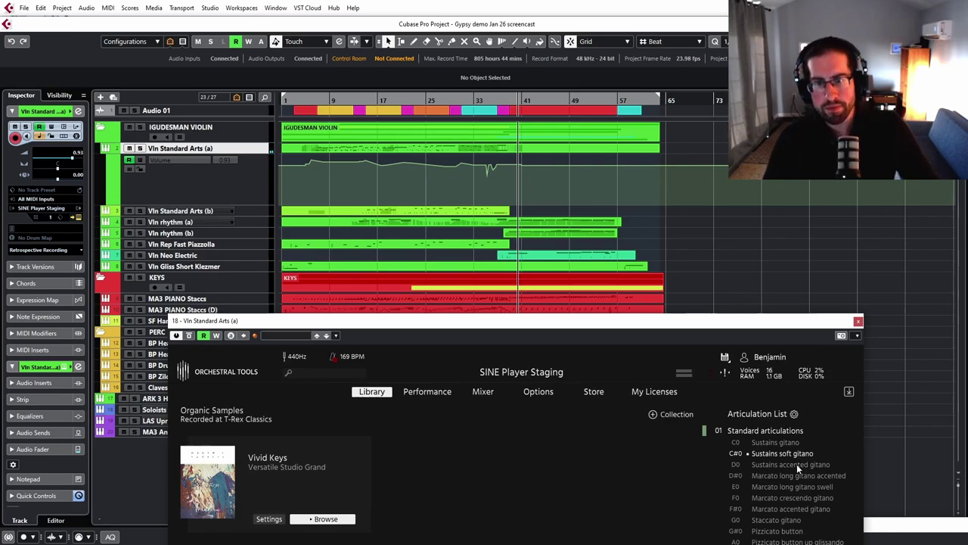
click(797, 463)
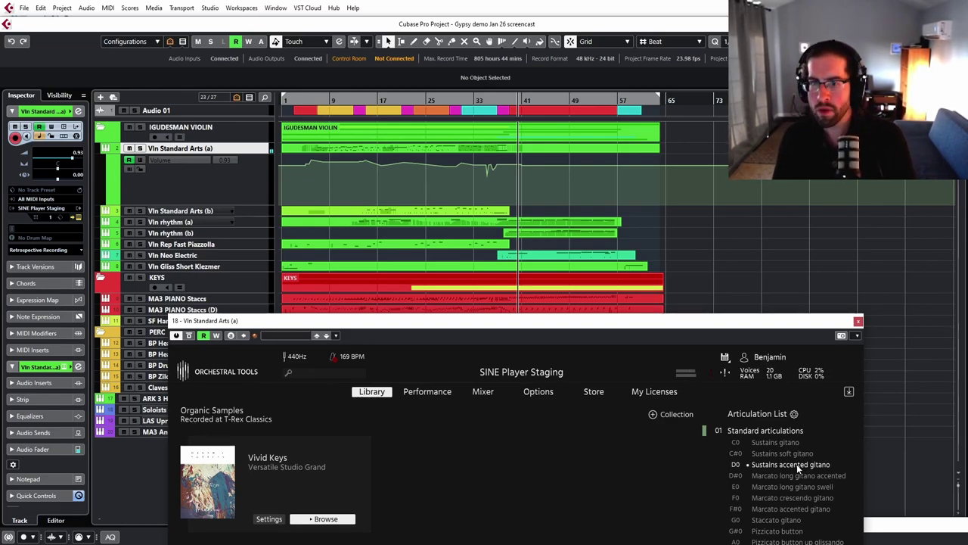
click(799, 478)
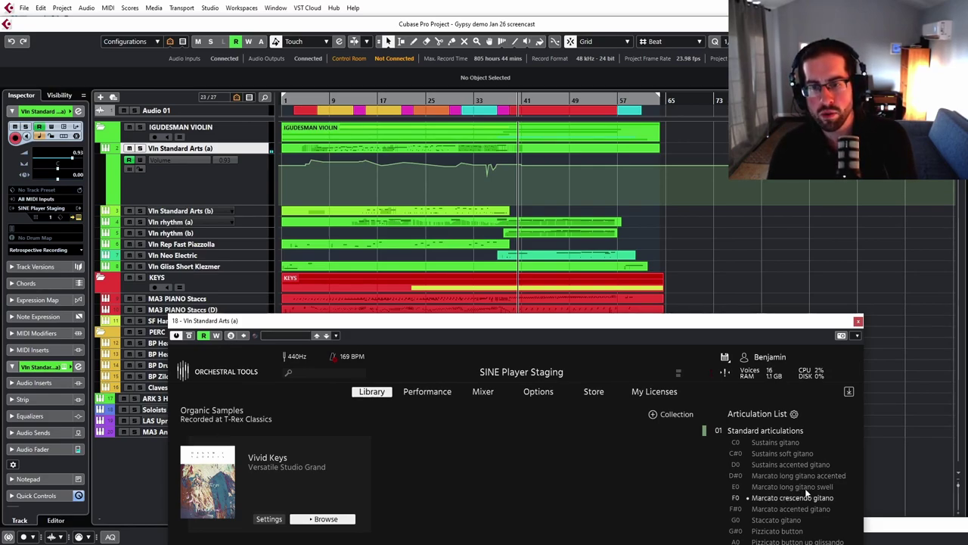
- Audition the Marcato long gitano swell, Marcato crescendo, Marcato accented and Staccato gitano articulations, plus Pizzicato button and Pizzicato button up glissando
click(805, 488)
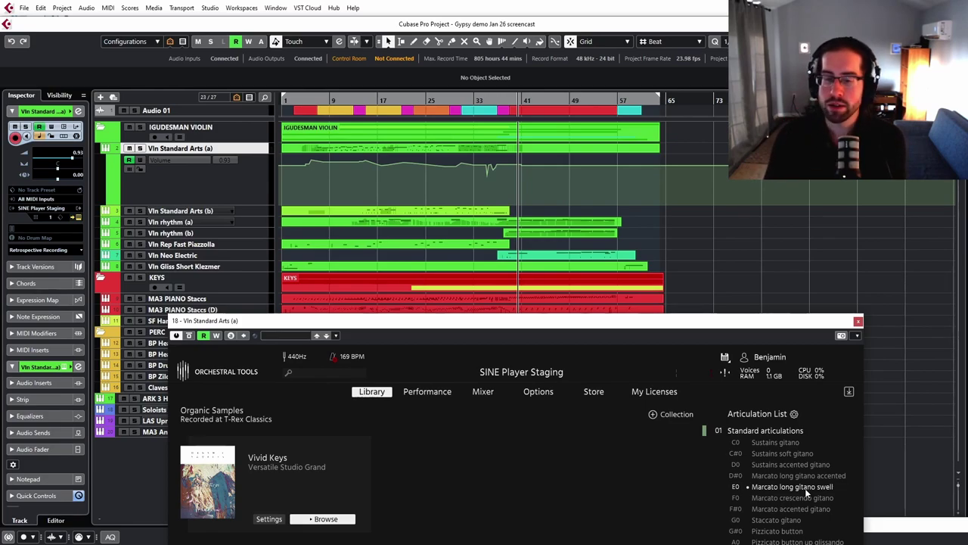
click(805, 498)
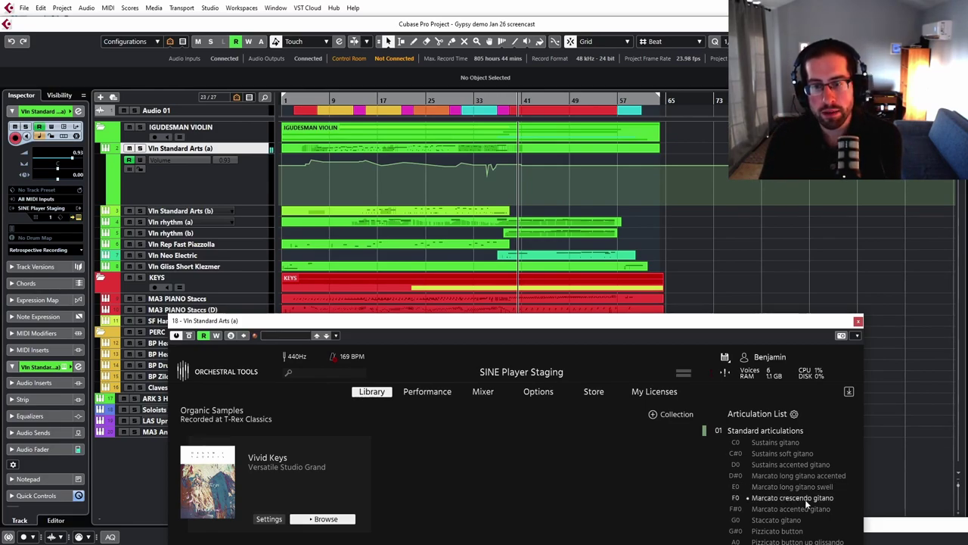
click(804, 510)
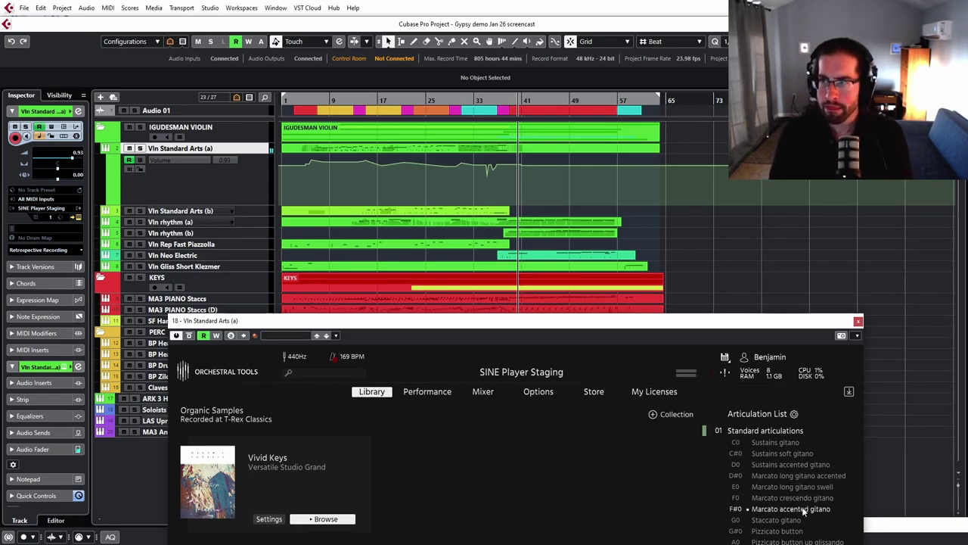
click(789, 520)
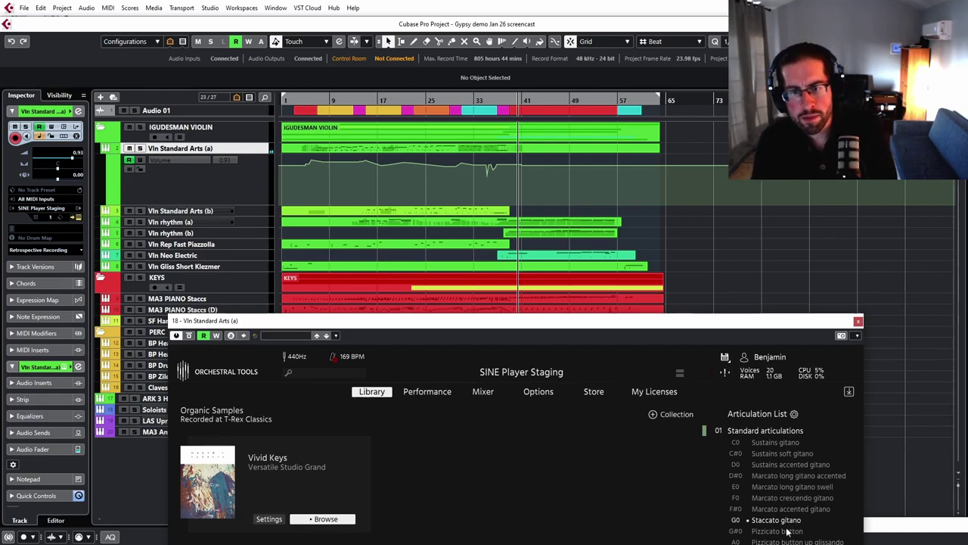
click(788, 532)
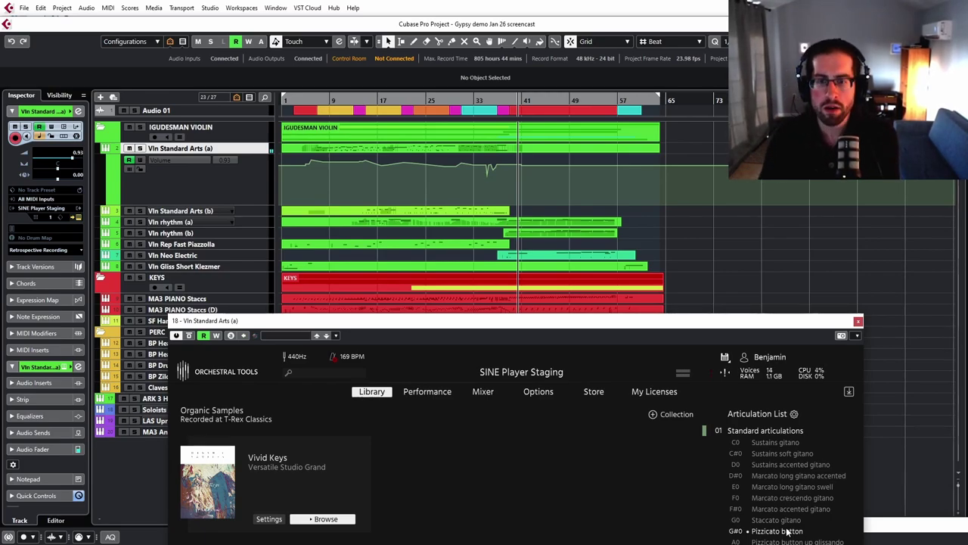
click(792, 542)
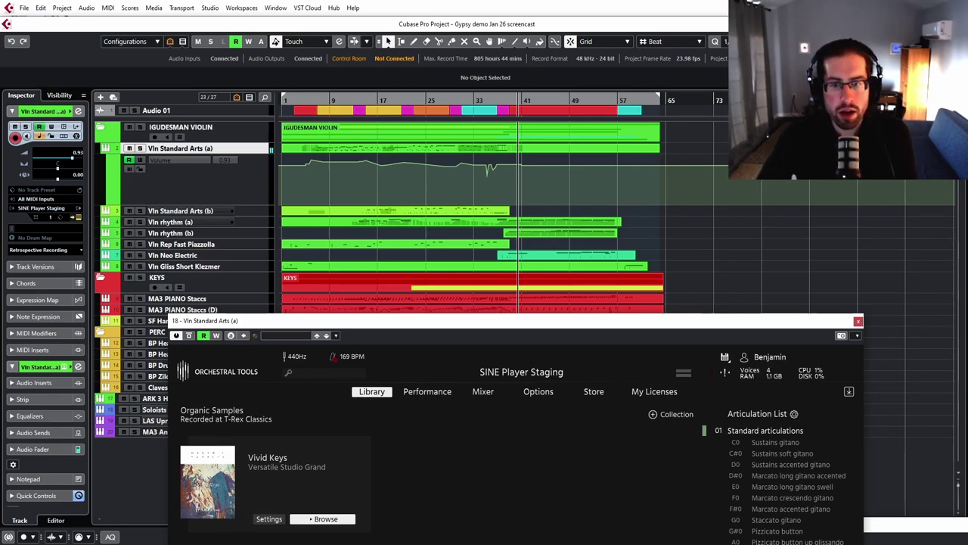
- Bring the full articulation list into view, audition the Rapid and Slurred legato gitano articulations, and close the SINE Player window
drag(770, 323, 759, 139)
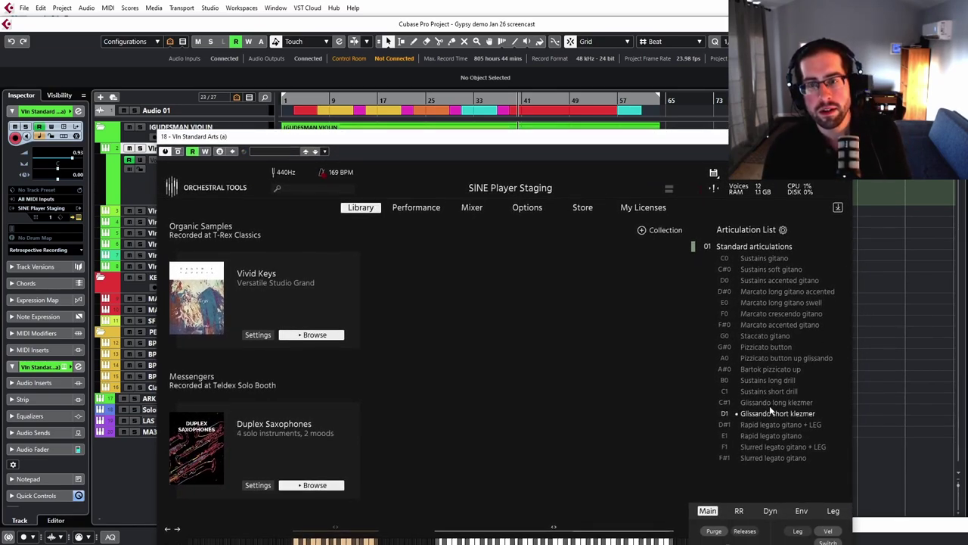
click(804, 423)
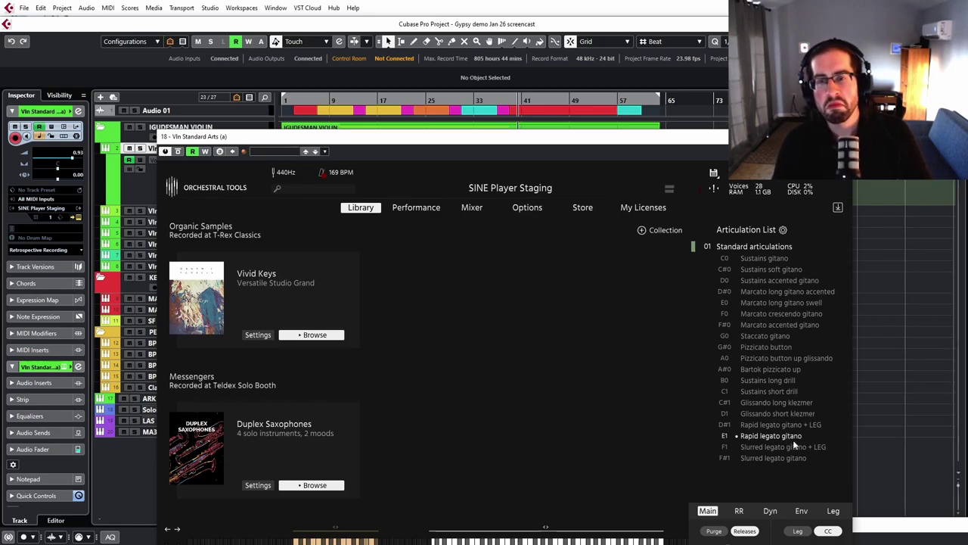
click(792, 447)
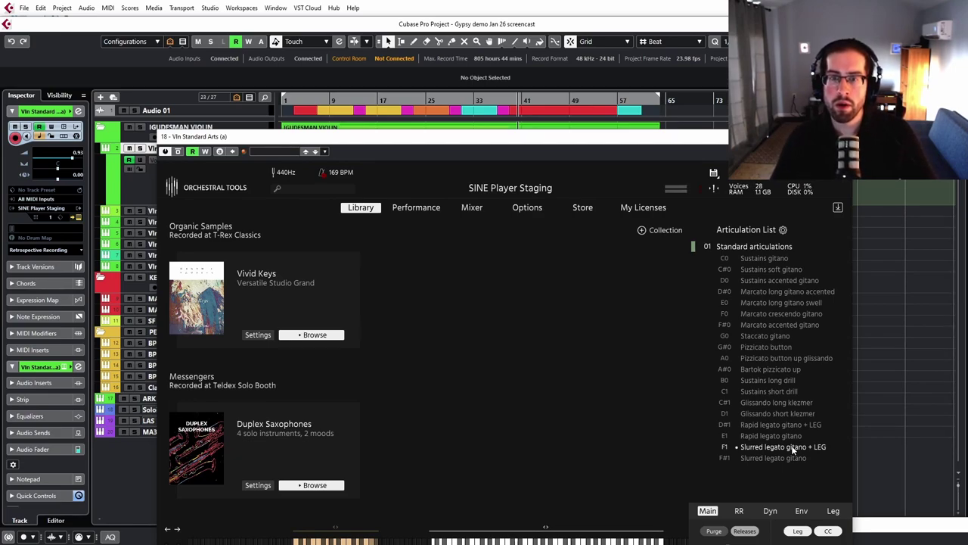
click(774, 457)
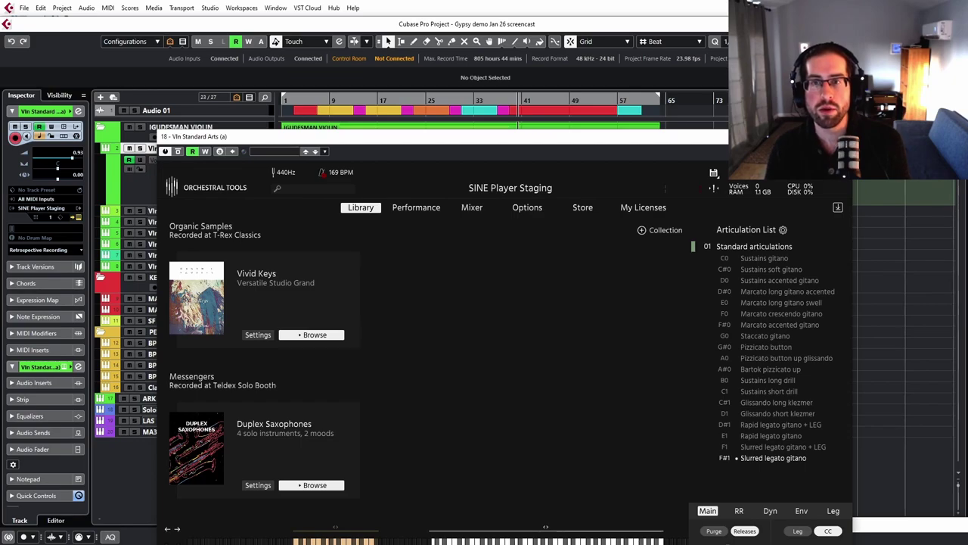
click(805, 371)
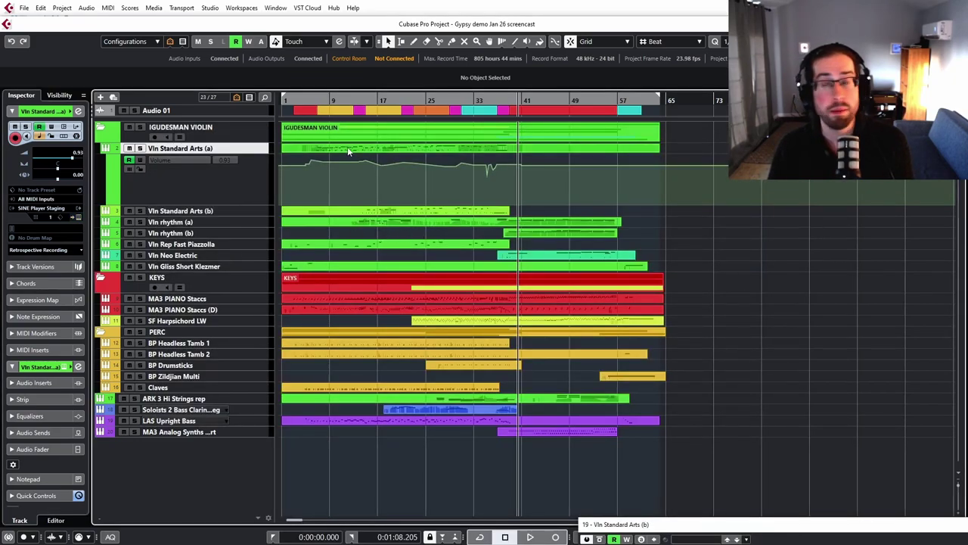
- Solo the Vln Rep Fast Piazzolla track and play it from the start of the project
click(237, 222)
click(235, 233)
click(236, 224)
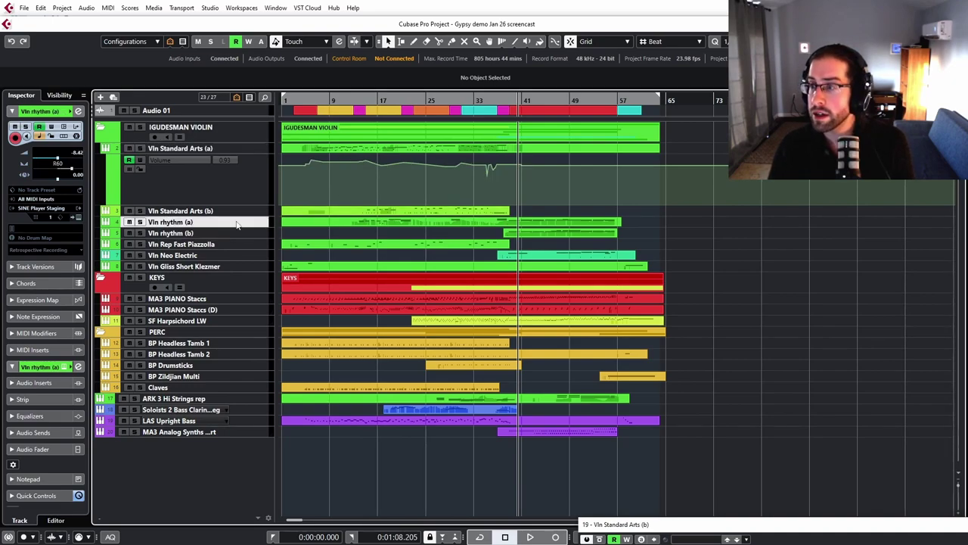
click(235, 243)
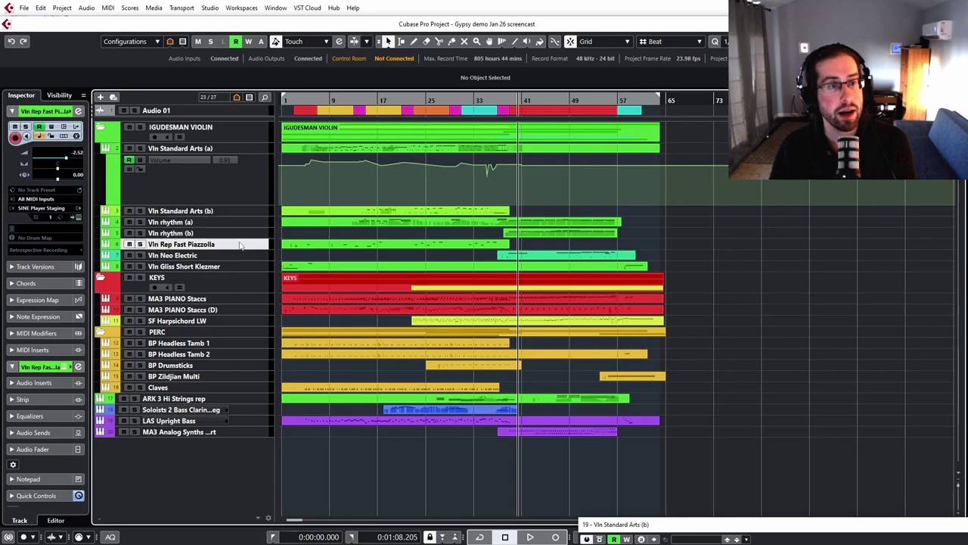
click(334, 99)
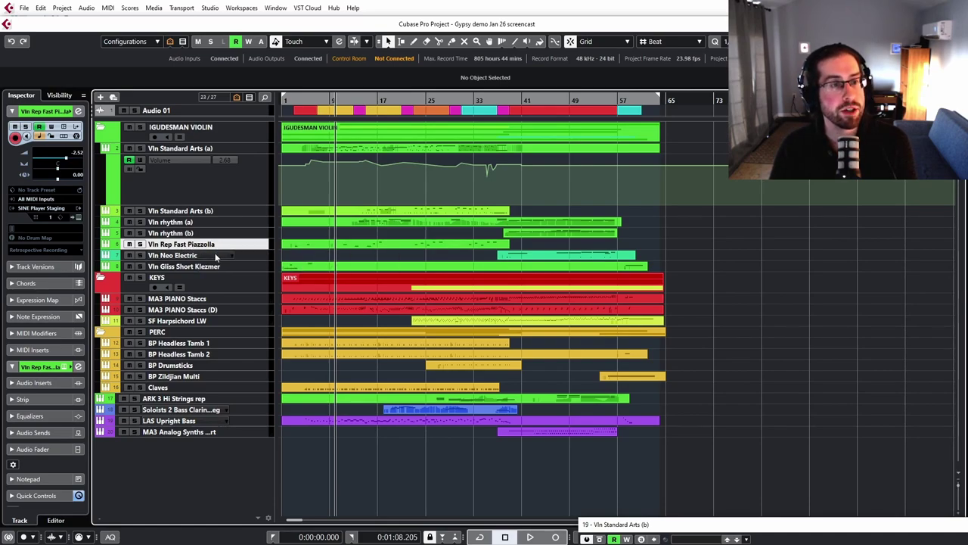
key(Home)
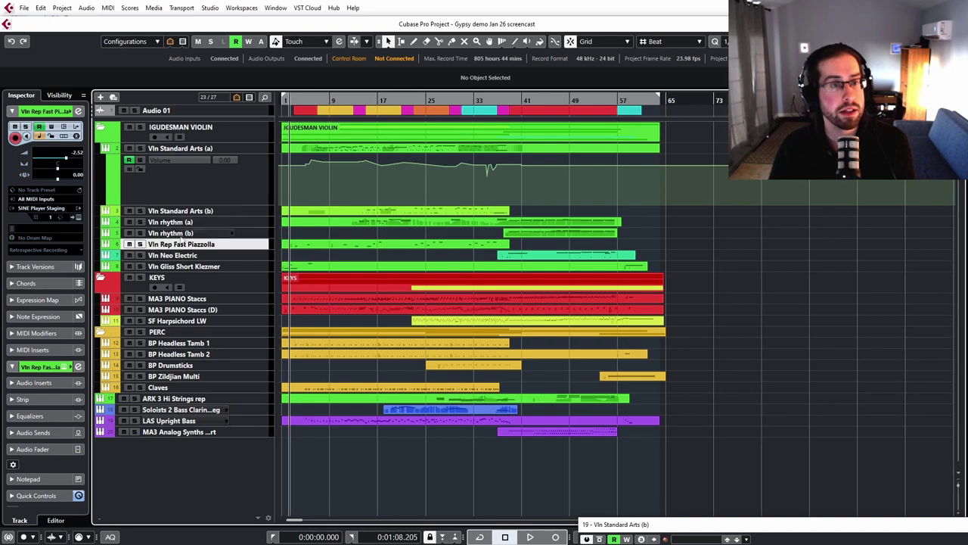
click(139, 245)
key(space)
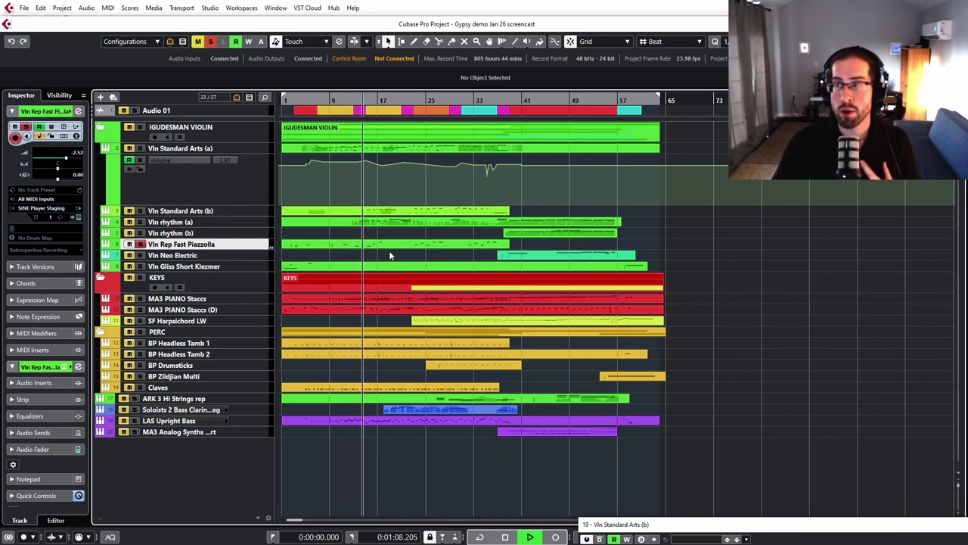
- Restart playback from around bar 6 and listen with the Vln Gliss Short Klezmer track also soloed
click(310, 99)
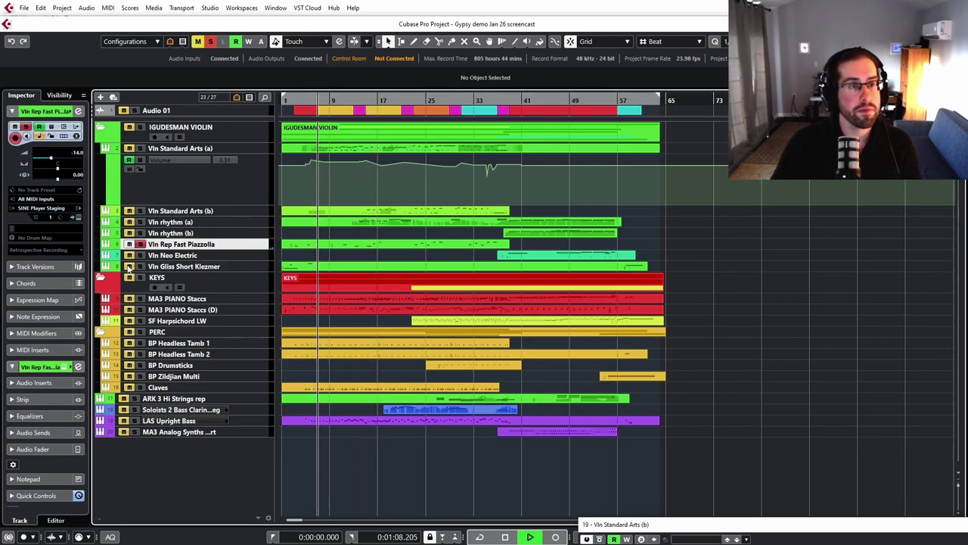
click(212, 266)
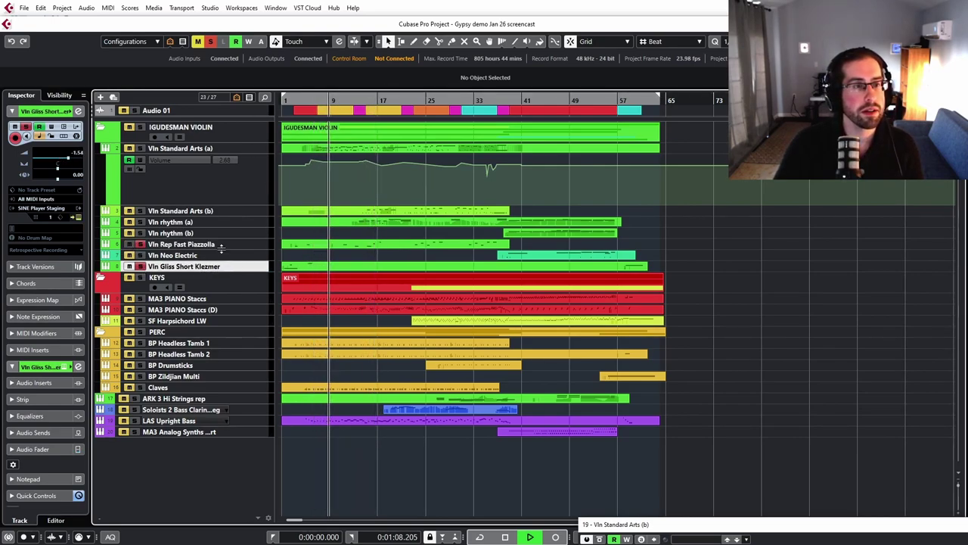
click(217, 256)
click(227, 266)
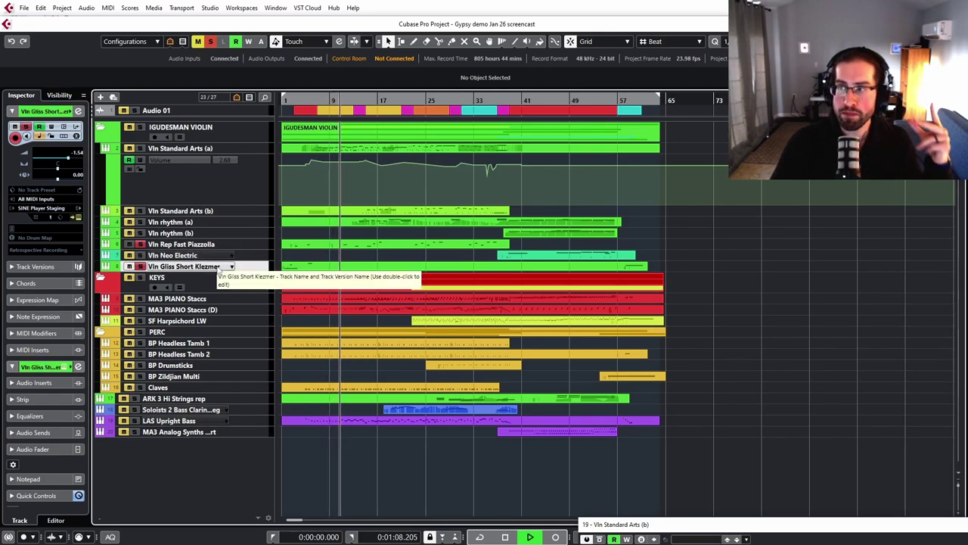
- Return the playhead to the project start, stop playback and deactivate all solos
key(Home)
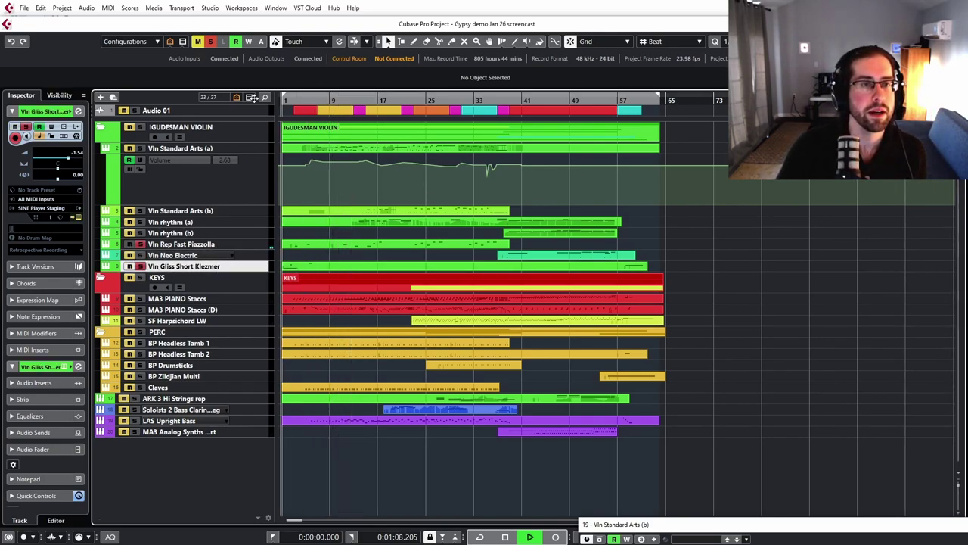
key(space)
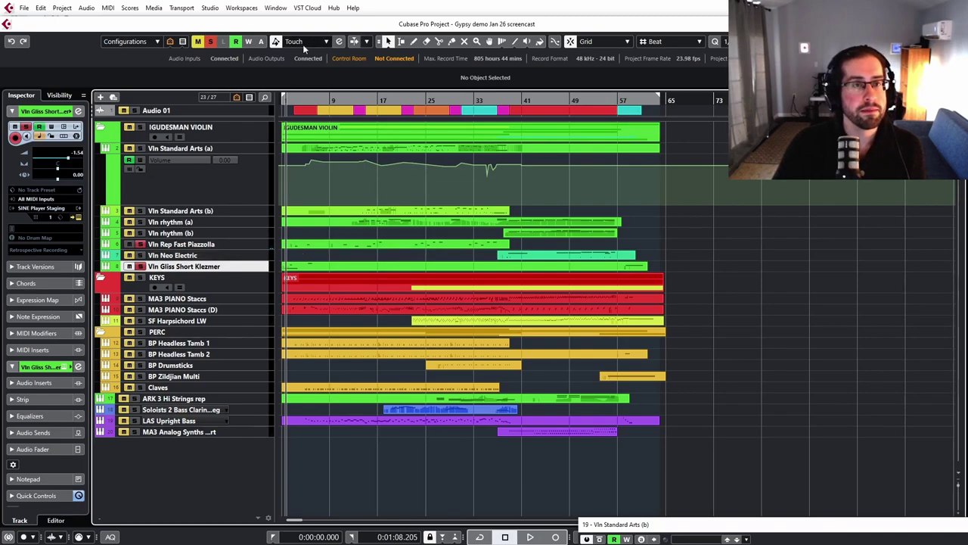
click(211, 41)
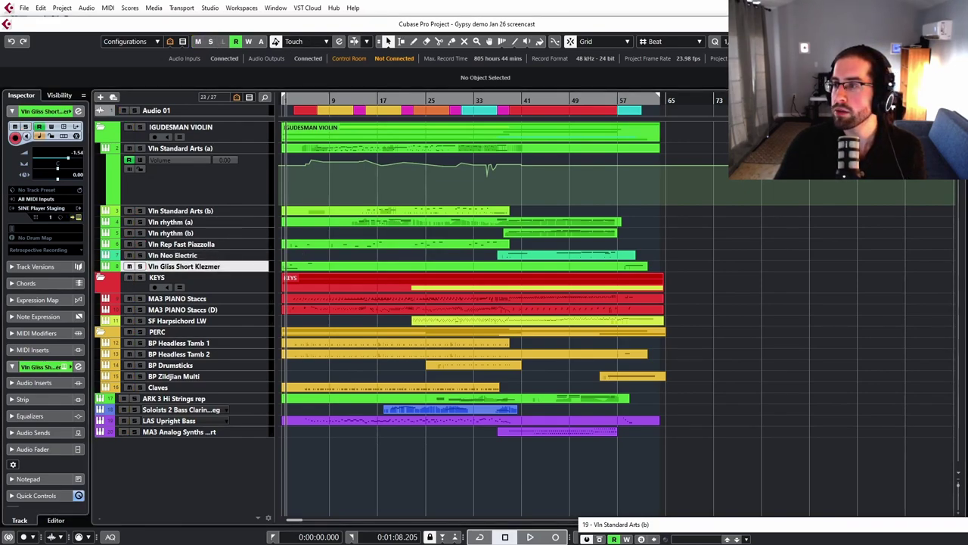
- Open the Vln Gliss Short Klezmer track's SINE Player and expand the Igudesman Solo Violin's Standard articulations in the library
key(e)
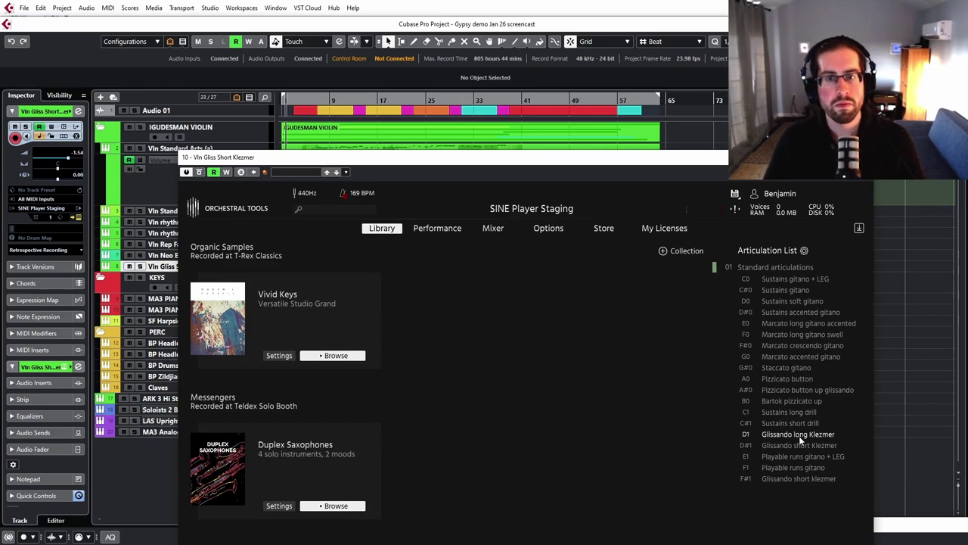
scroll(560, 330, down, 15)
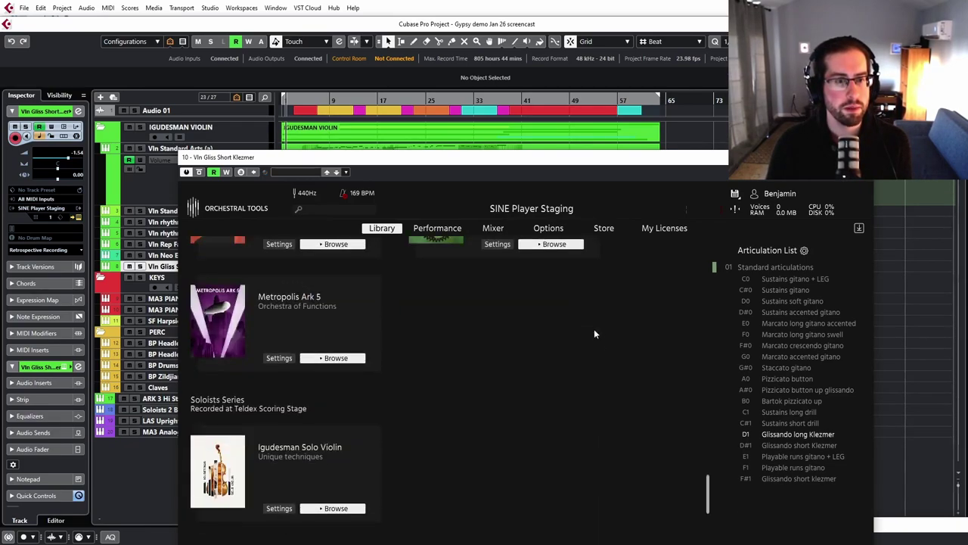
click(336, 507)
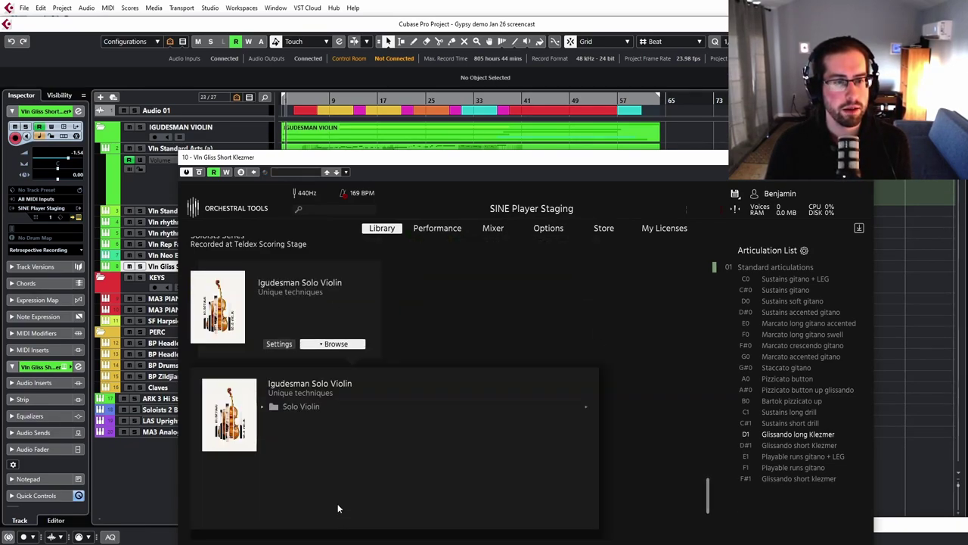
click(270, 406)
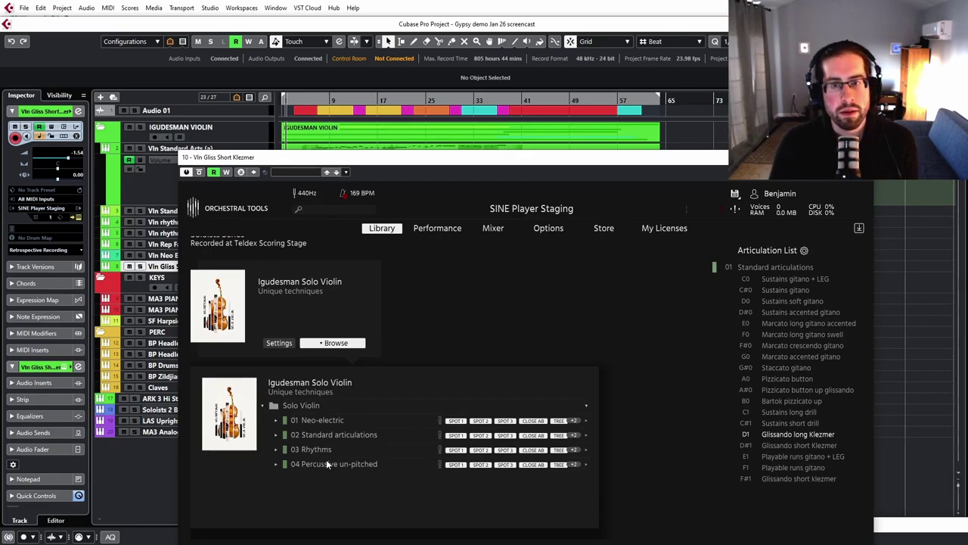
click(335, 434)
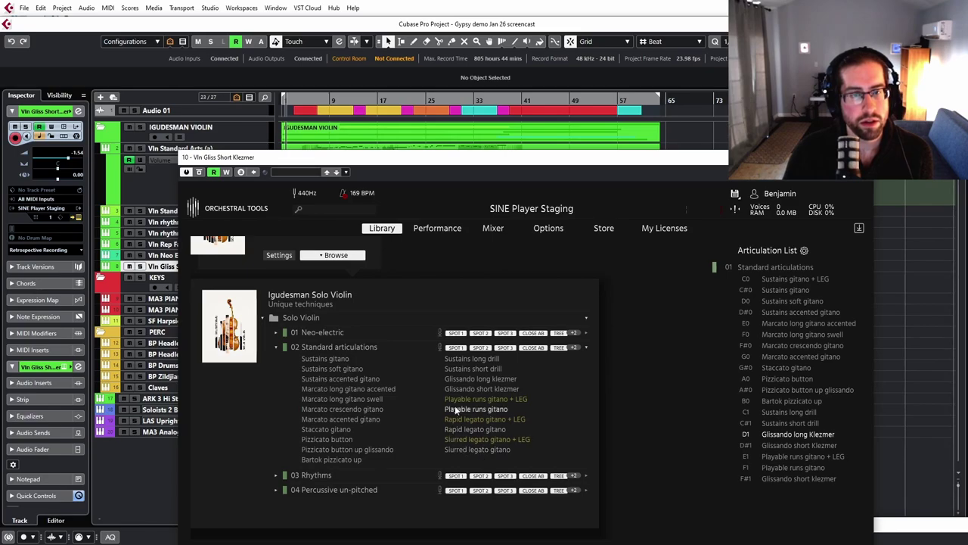
- Replace the loaded Standard articulations with only Glissando long klezmer and close the SINE Player window
right_click(766, 267)
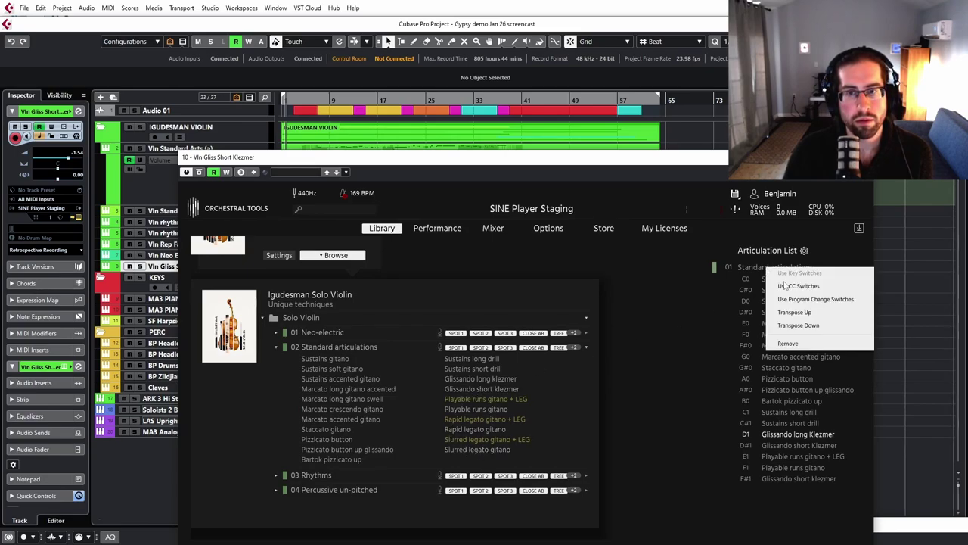
click(791, 342)
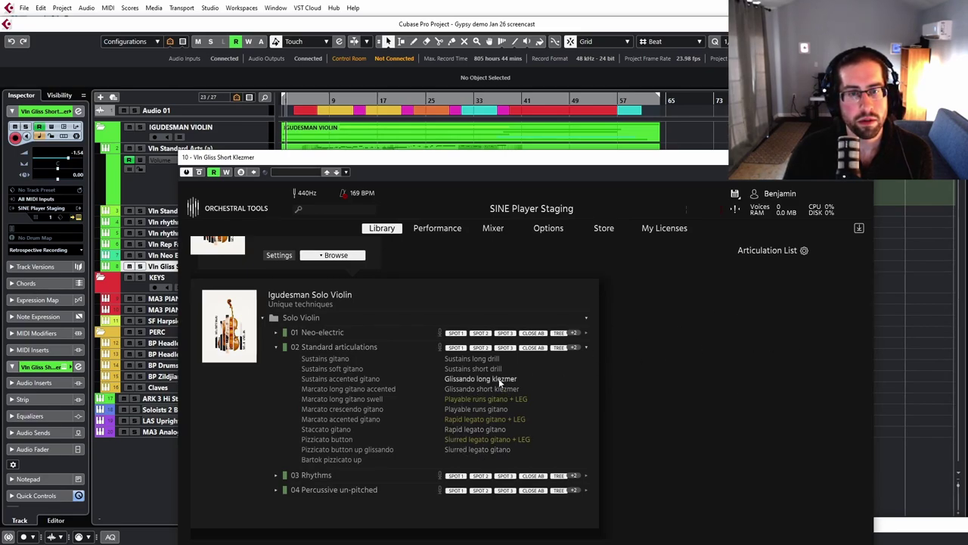
drag(499, 378, 721, 317)
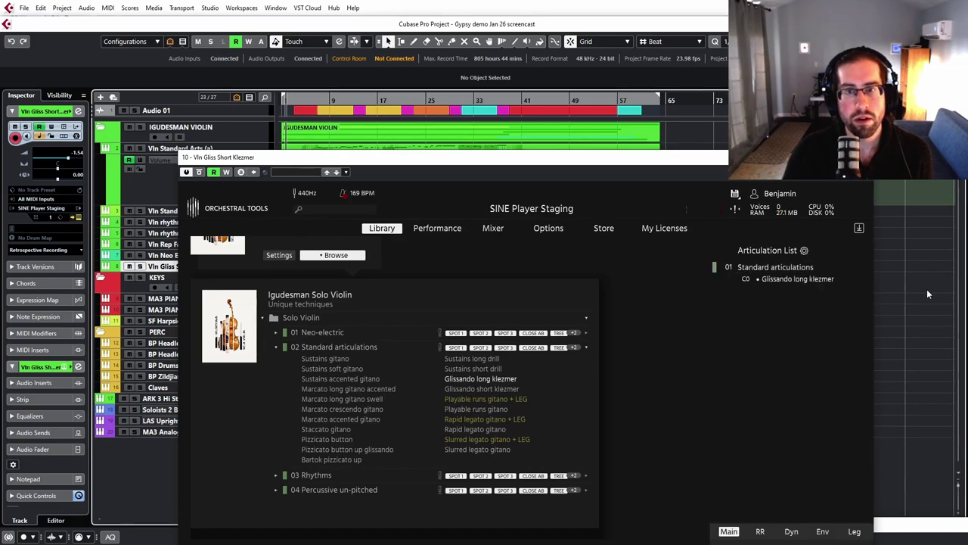
key(Escape)
- Play the project with the IGUDESMAN VIOLIN folder soloed, restarting from the project start
key(h)
key(h)
key(h)
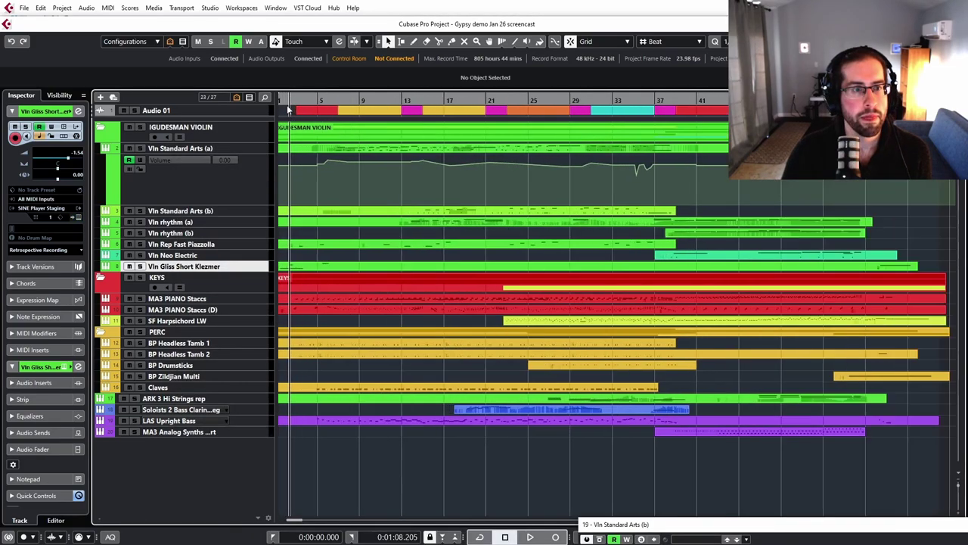
key(space)
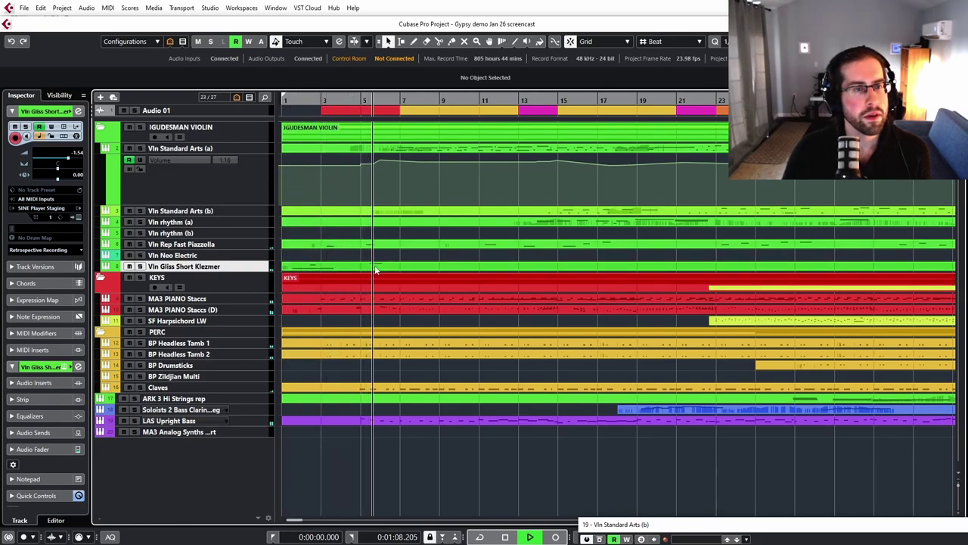
click(139, 127)
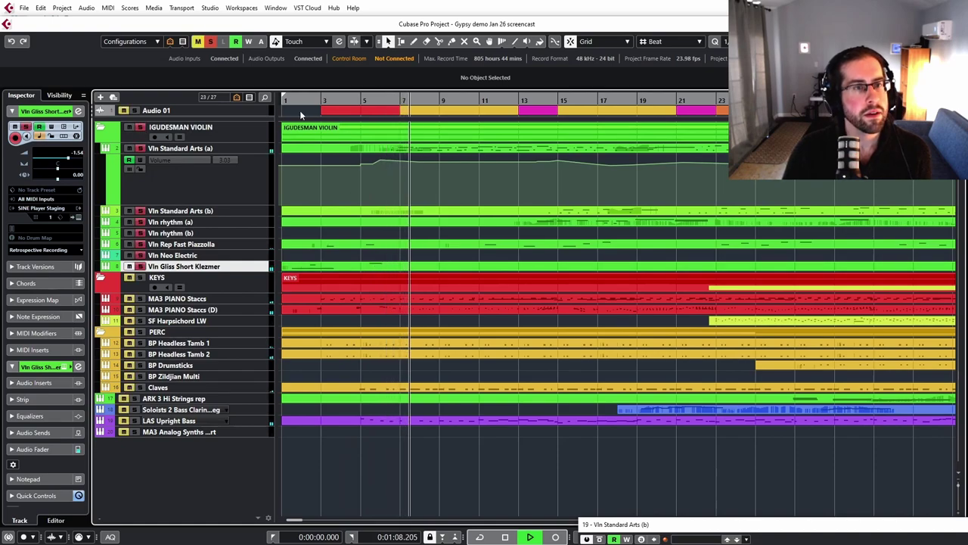
key(Home)
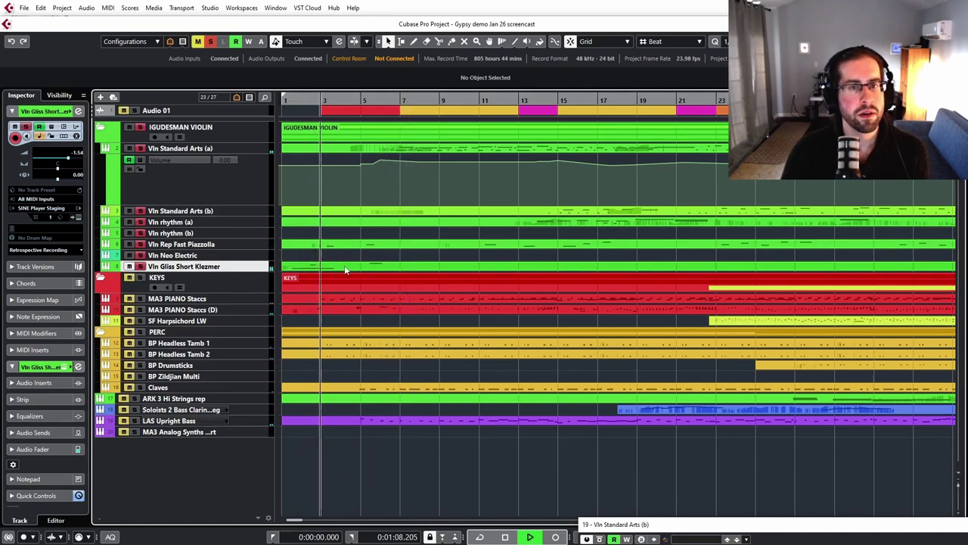
- Recolour the Vln Gliss Short Klezmer and Vln Rep Fast Piazzolla parts yellow, deselect them and stop playback
click(344, 266)
key(g)
key(g)
key(g)
key(g)
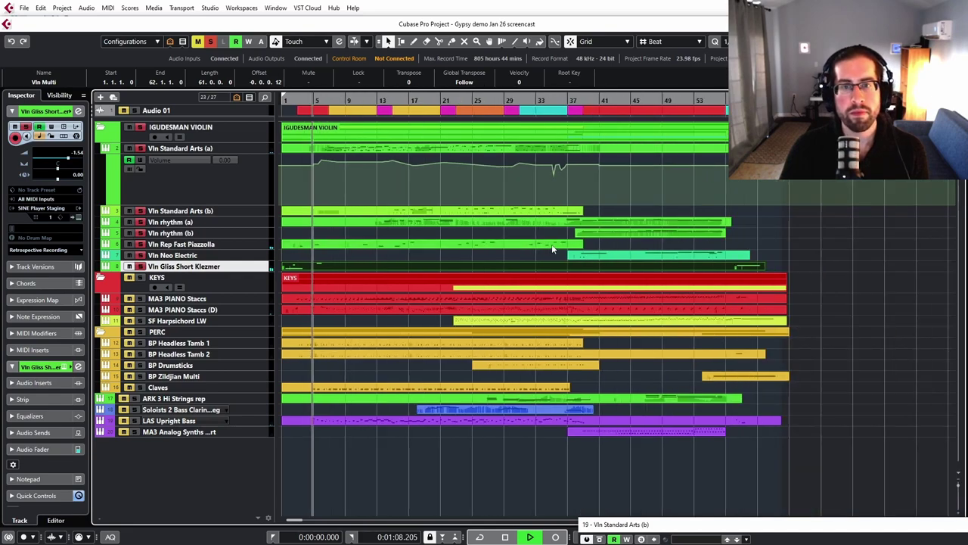
click(388, 247)
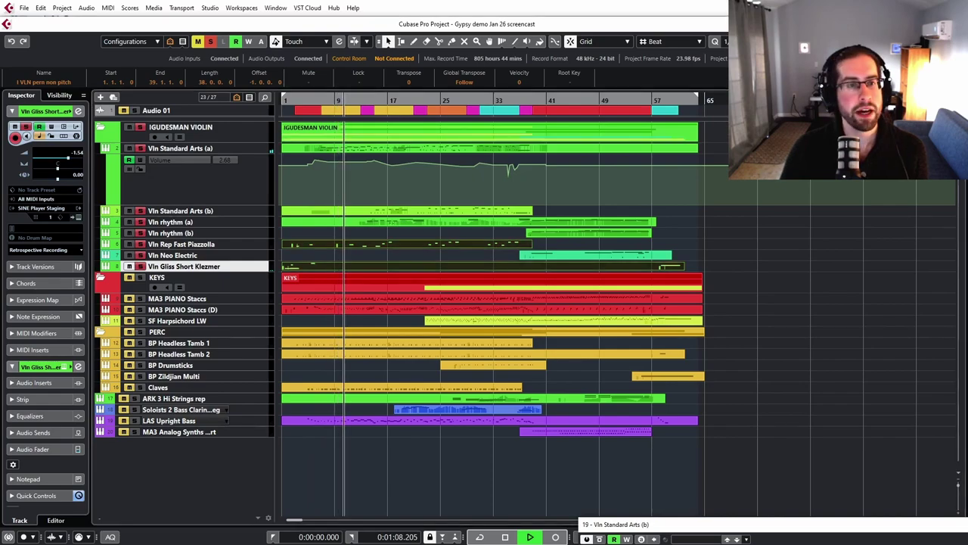
click(381, 285)
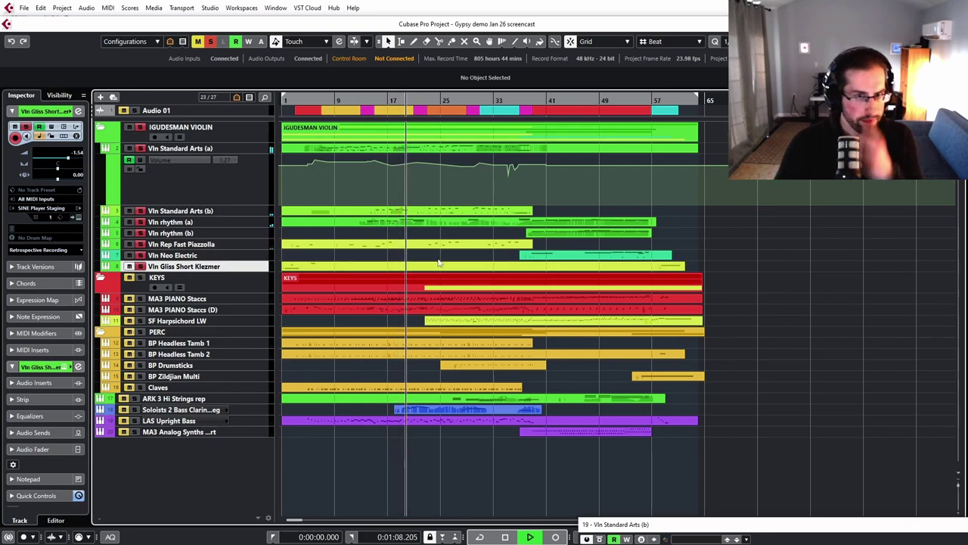
key(space)
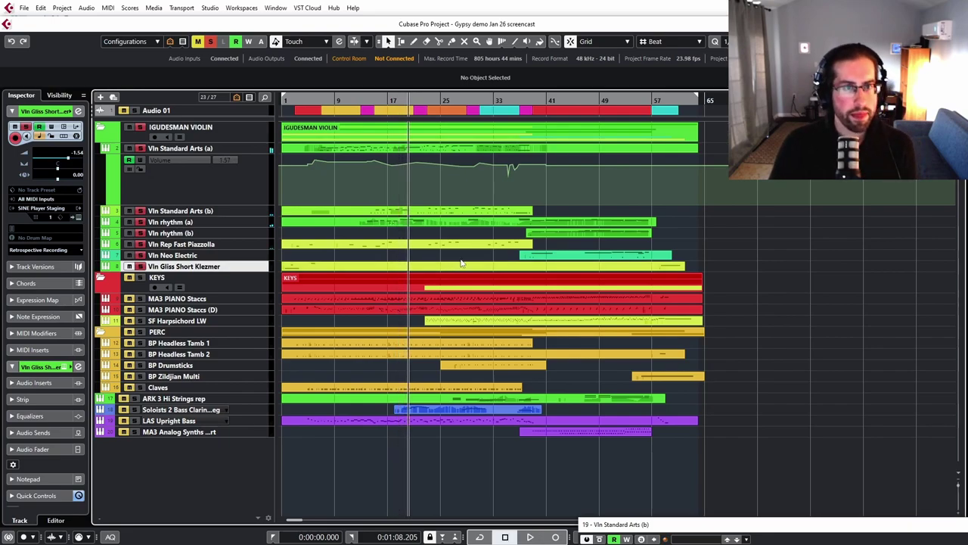
- Open the Vln rhythm (a) track's SINE Player and move its window so the Rhythms articulation list is fully in view
click(239, 222)
click(77, 217)
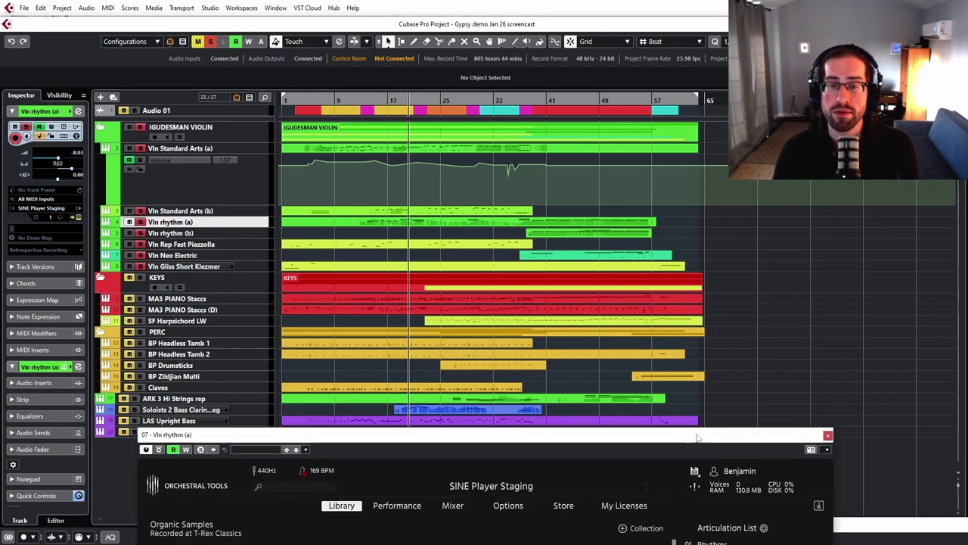
drag(699, 442, 701, 221)
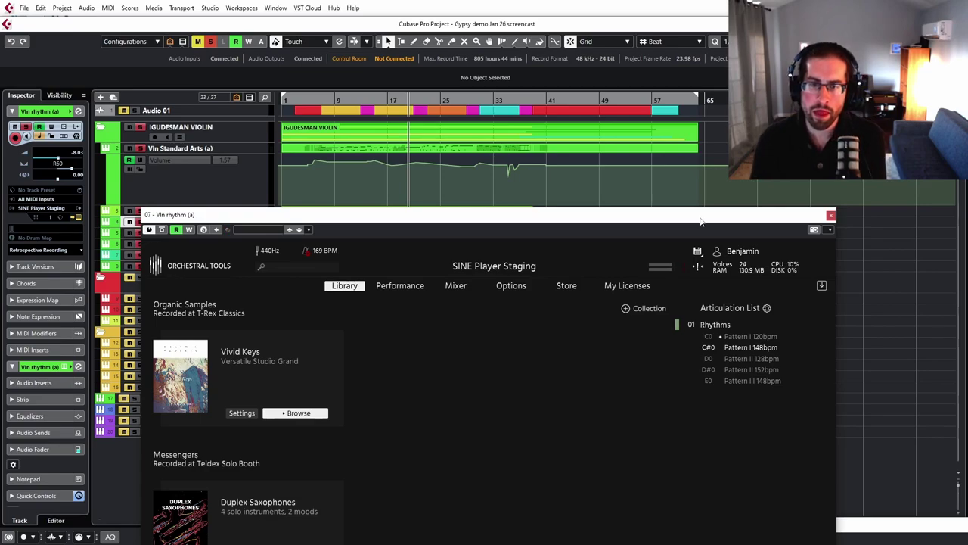
- Switch through the Rhythms articulations from Pattern I 120bpm to Pattern III 148bpm, ending on Pattern I 148bpm
click(760, 356)
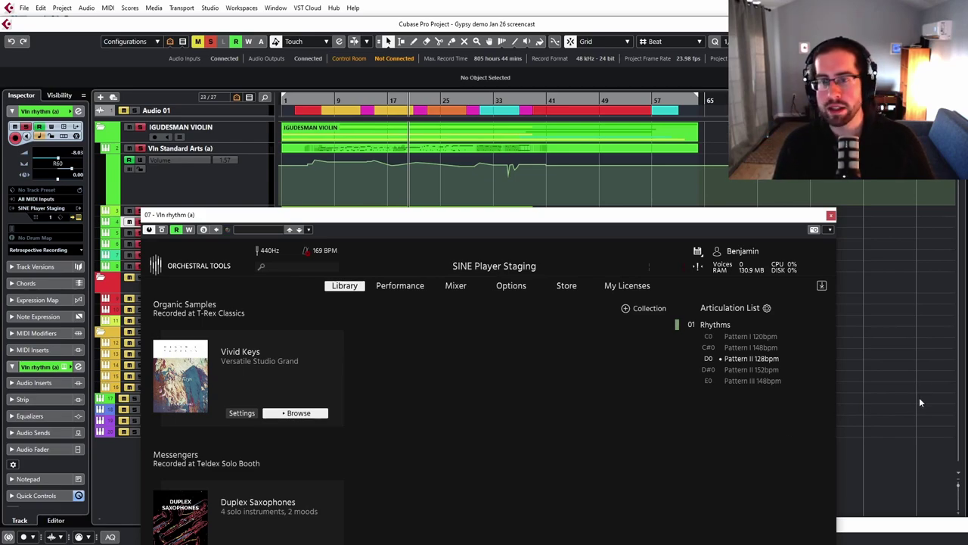
click(772, 370)
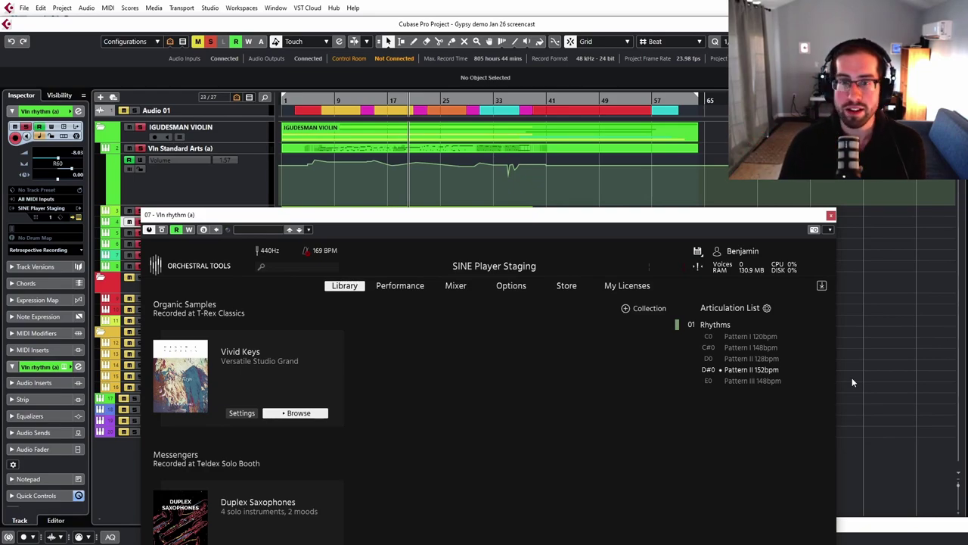
click(753, 337)
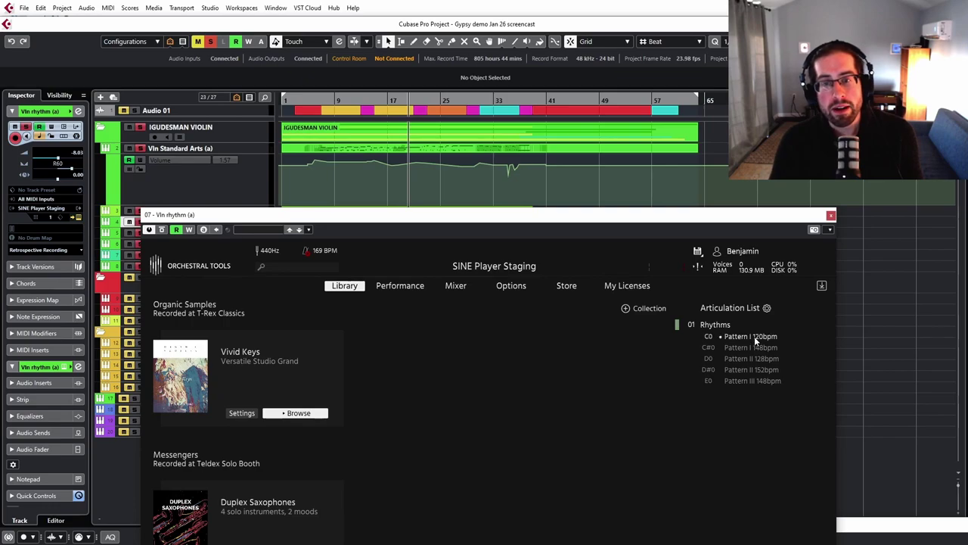
click(751, 350)
click(747, 360)
click(745, 369)
click(744, 379)
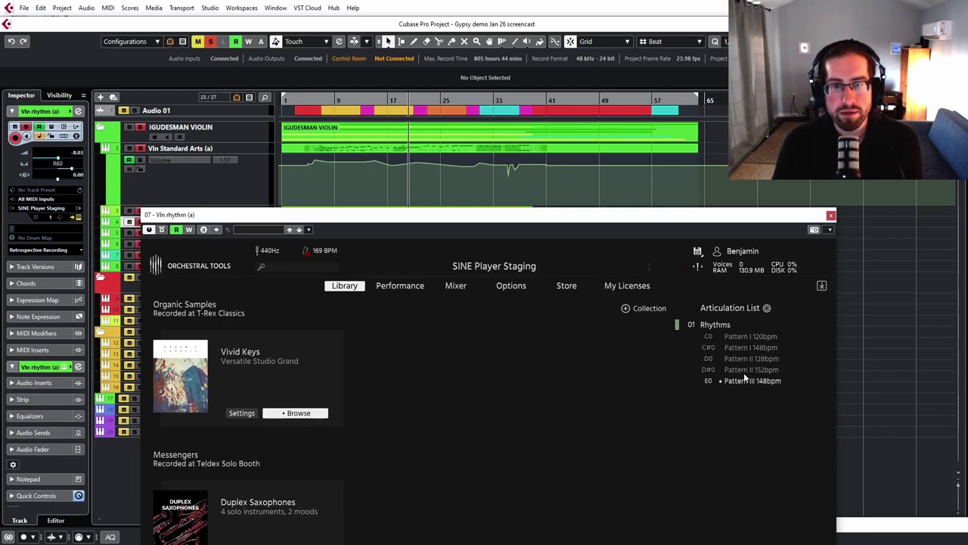
click(742, 369)
click(739, 337)
click(735, 346)
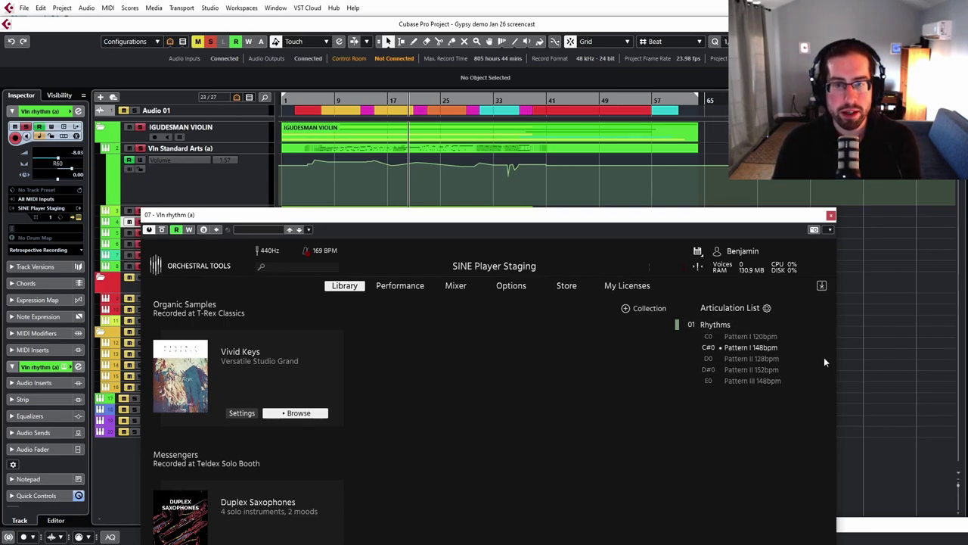
- Move the Vln rhythm (a) SINE Player window clear of the track list and select the Vln Gliss Short Klezmer track
drag(727, 220, 816, 350)
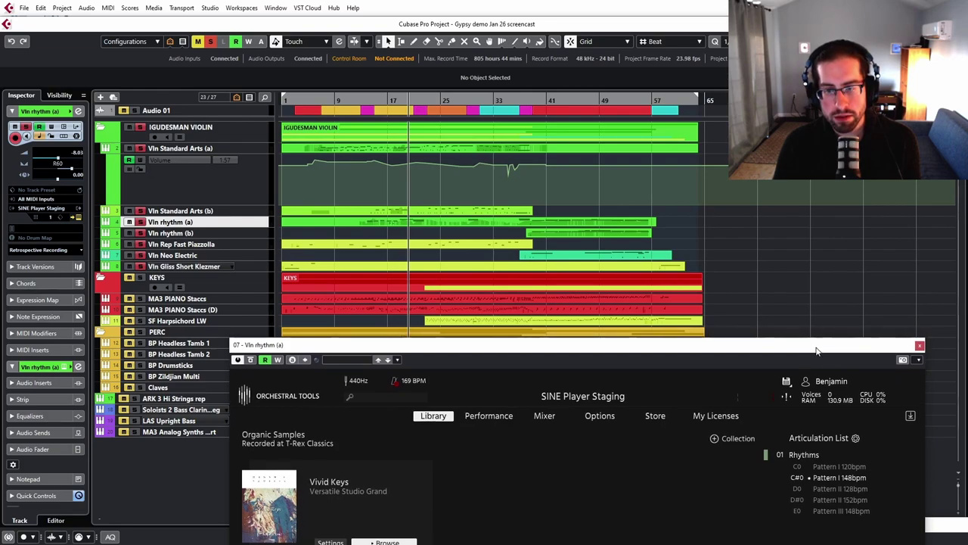
drag(816, 351, 808, 270)
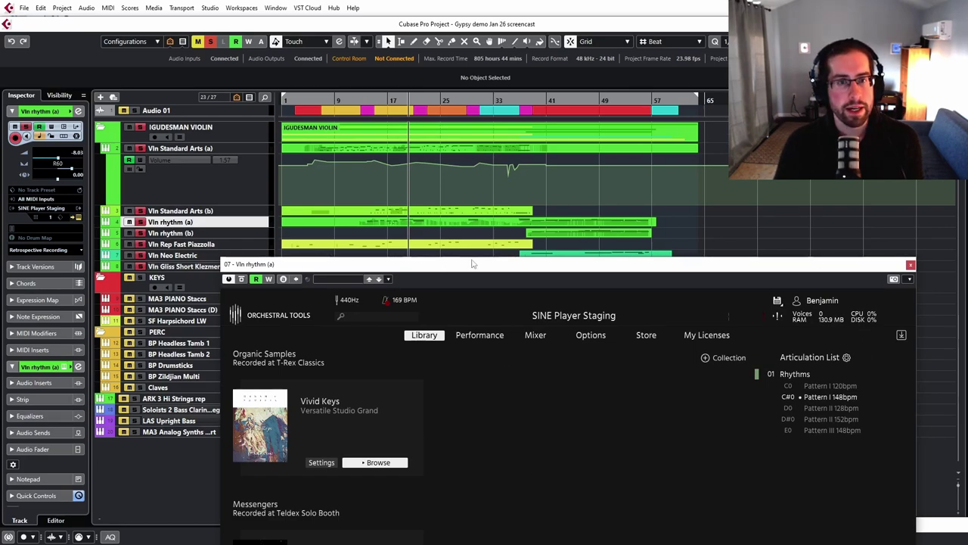
drag(379, 265, 931, 343)
click(225, 247)
key(Down)
key(Down)
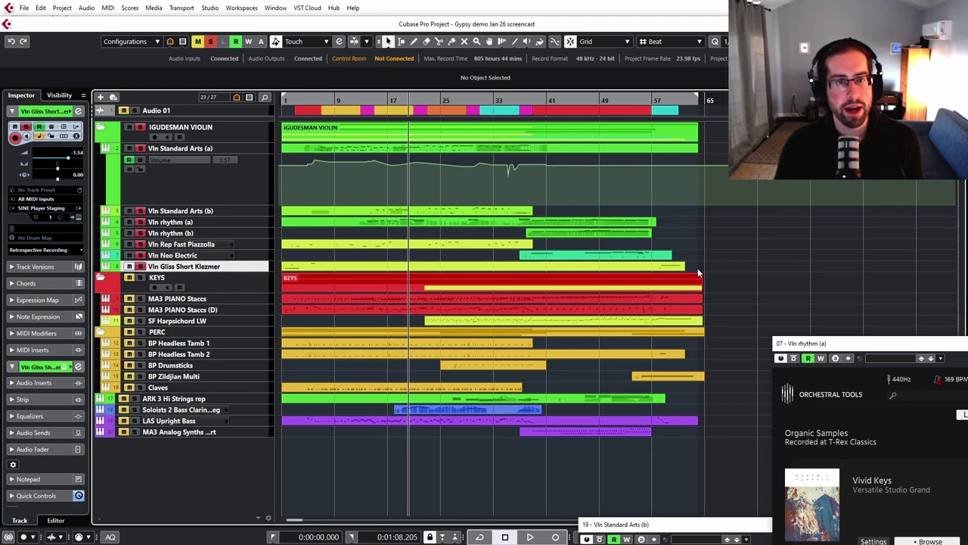
- Bring the floating plug-in windows back into view and deactivate all solos
drag(700, 268, 312, 131)
click(750, 224)
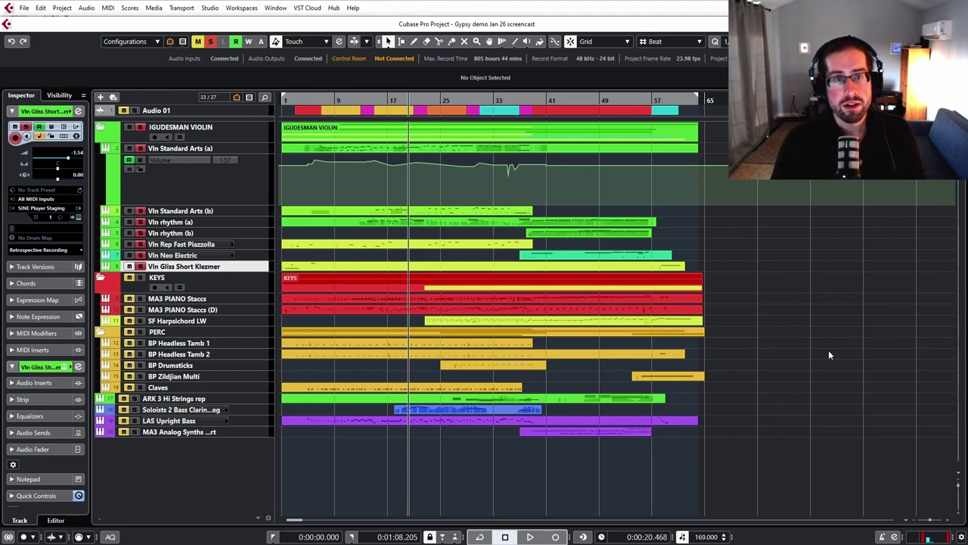
key(ctrl+shift+p)
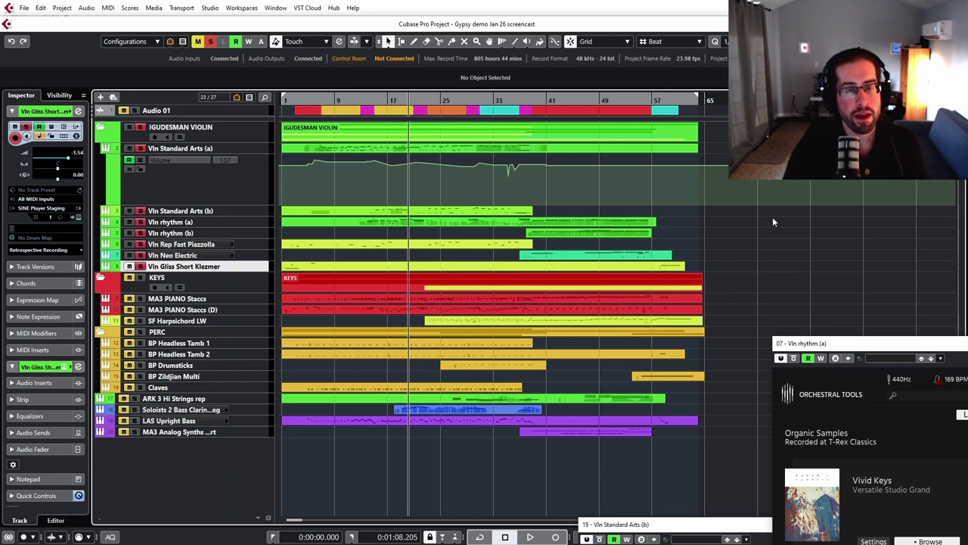
click(210, 41)
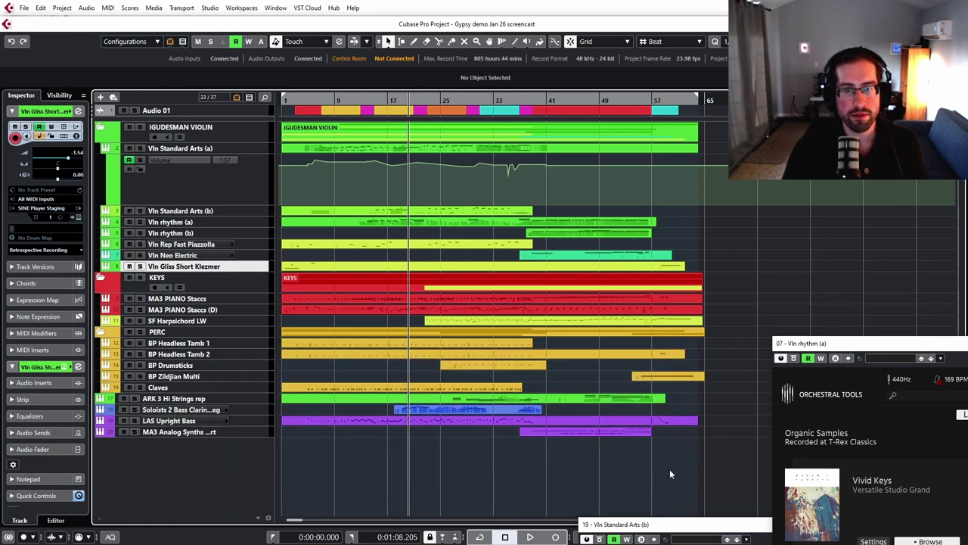
drag(704, 467, 716, 424)
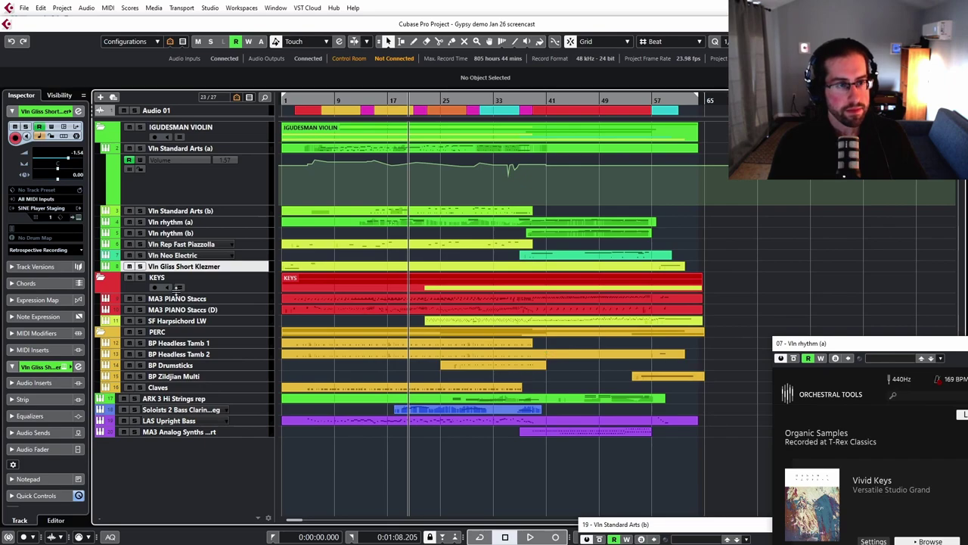
- Select the KEYS folder and its MA3 PIANO Staccs, SF Harpsichord LW and MA3 PIANO Staccs (D) tracks in turn
click(250, 283)
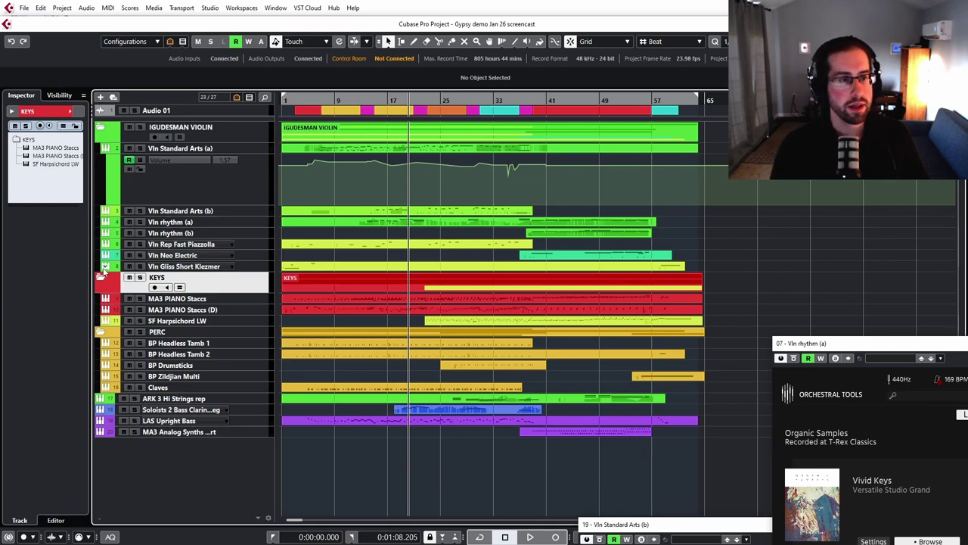
click(247, 299)
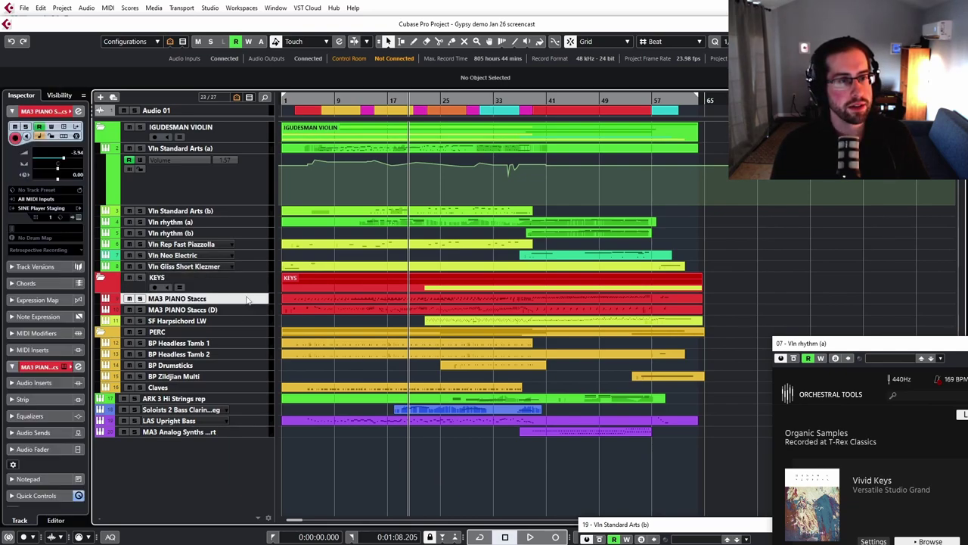
click(231, 301)
click(230, 301)
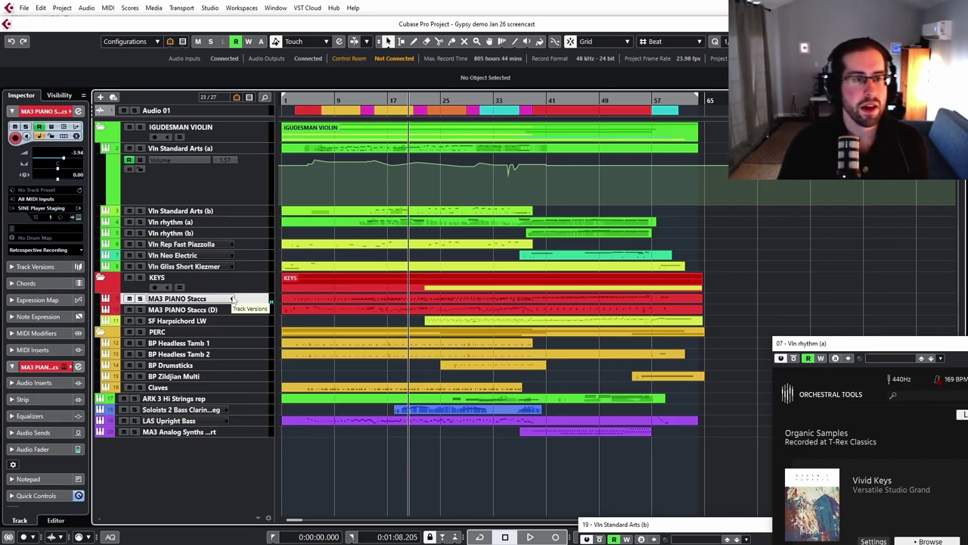
click(224, 318)
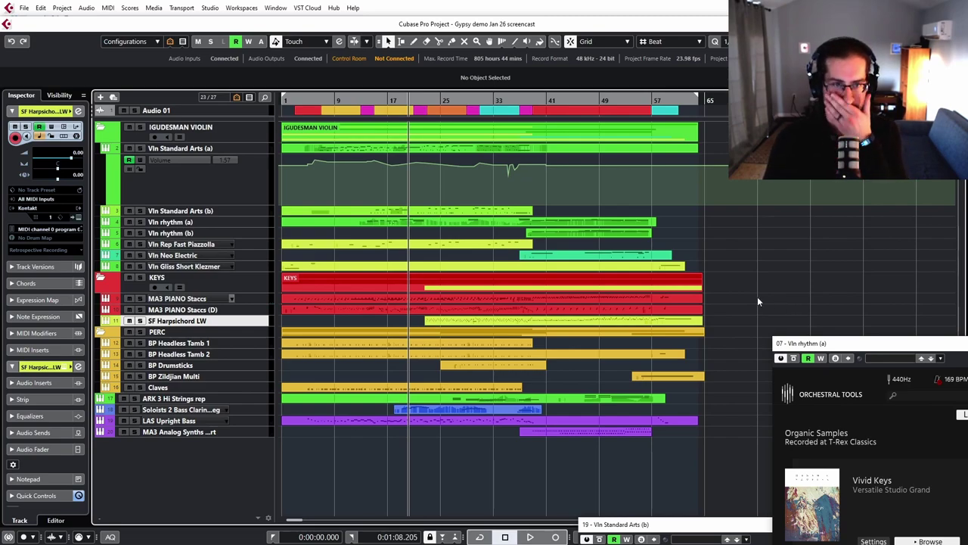
click(247, 310)
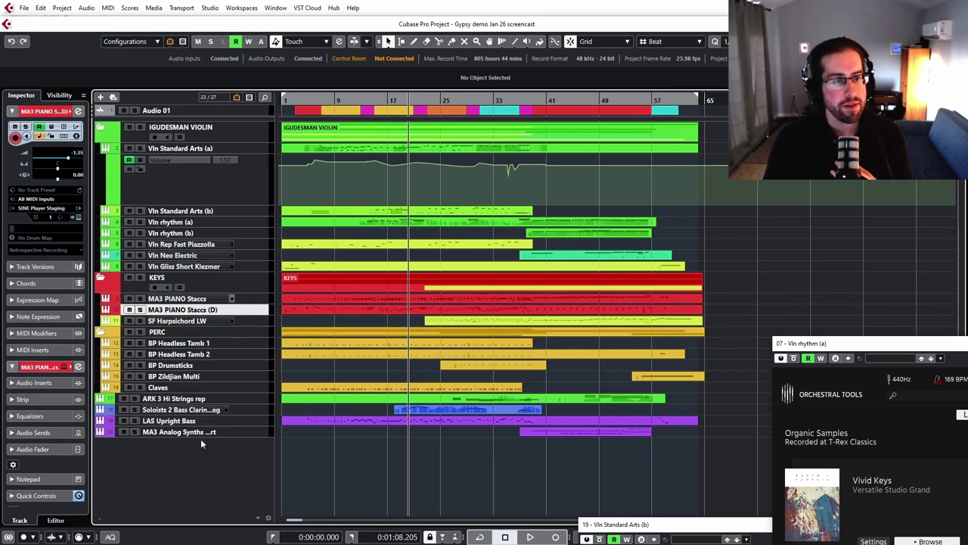
- Select the SF Harpsichord LW track, solo the PERC folder and play it from near the start, jumping ahead to about bar 25
click(223, 321)
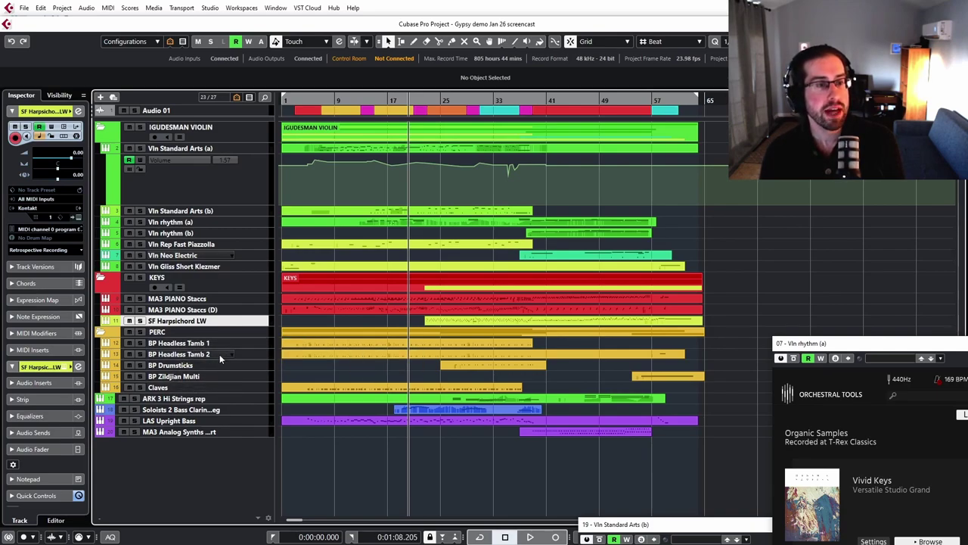
click(140, 332)
drag(298, 100, 387, 235)
key(space)
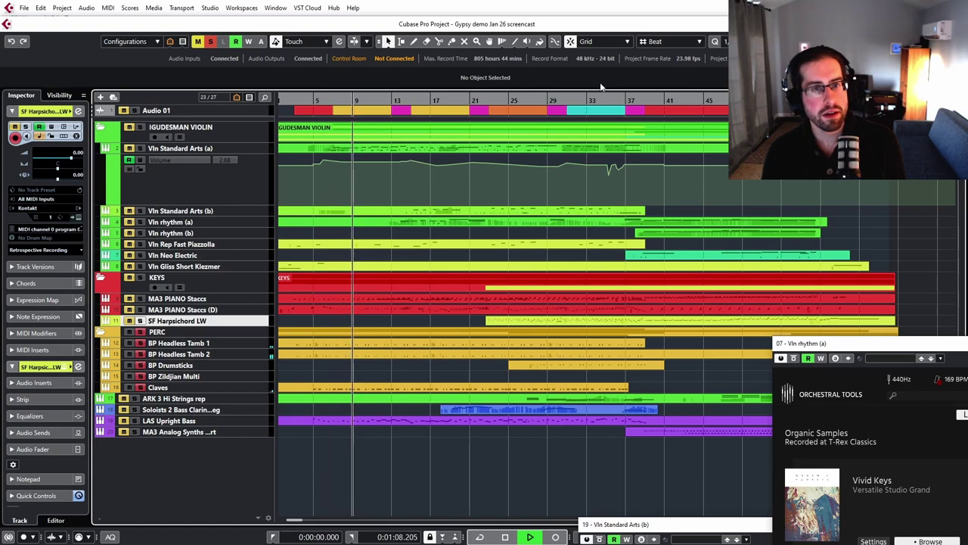
click(513, 101)
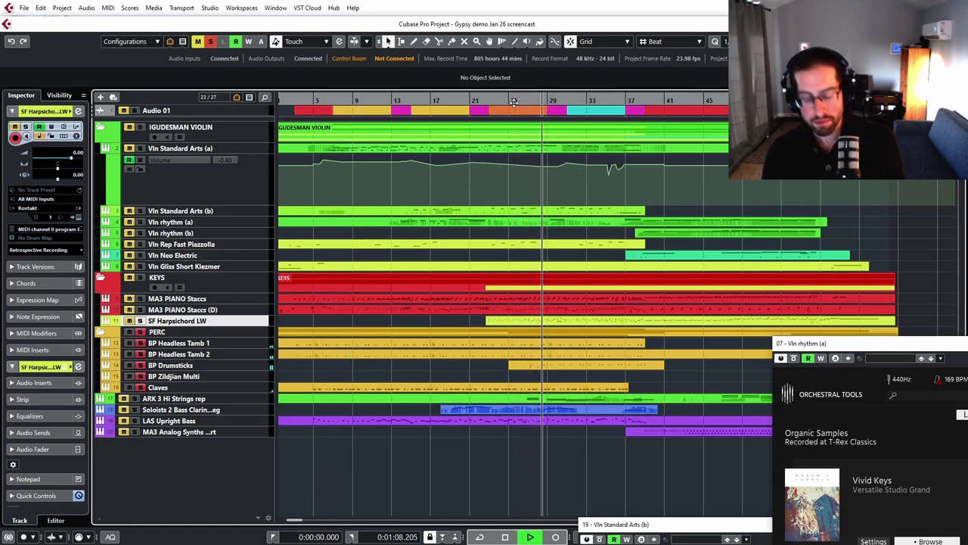
key(g)
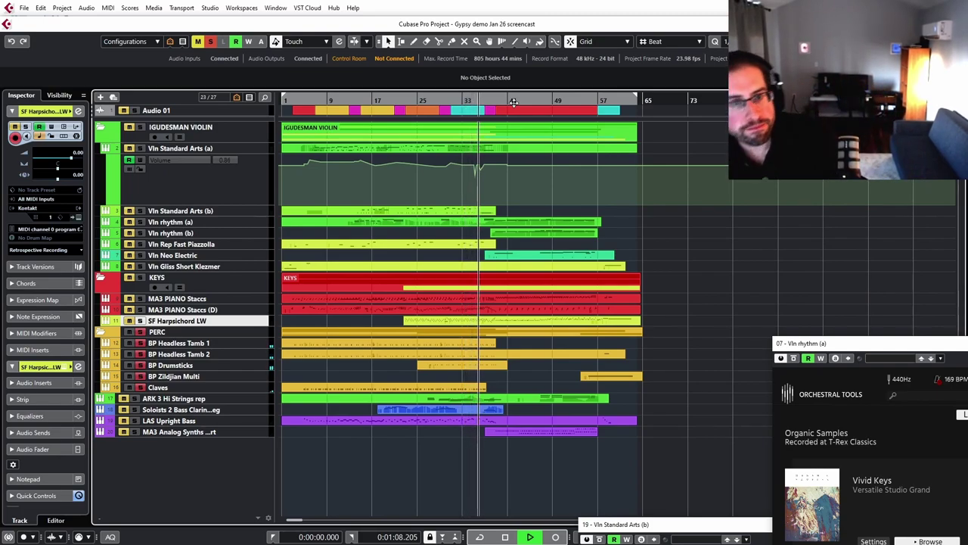
key(space)
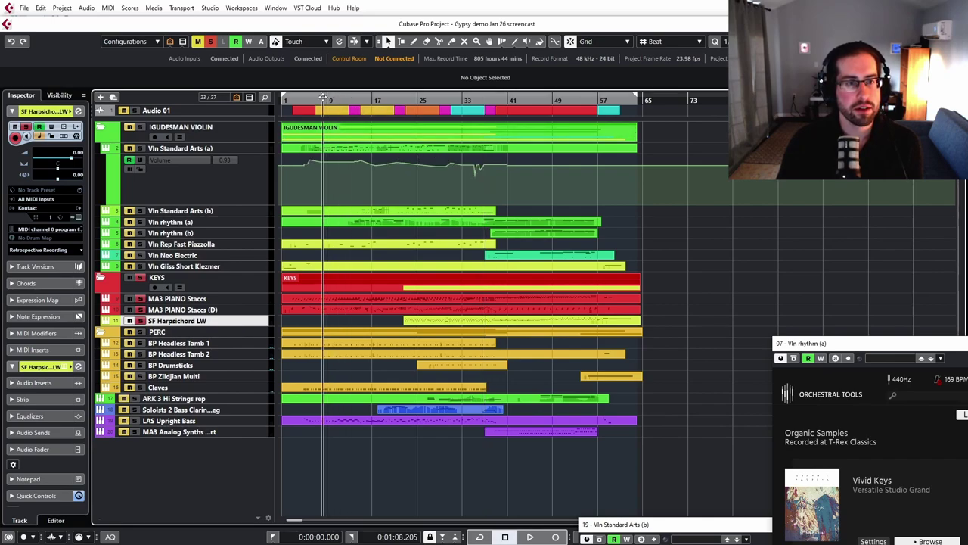
- Solo the KEYS folder in place of the percussion and start playback in the song's opening section
key(h)
key(h)
key(space)
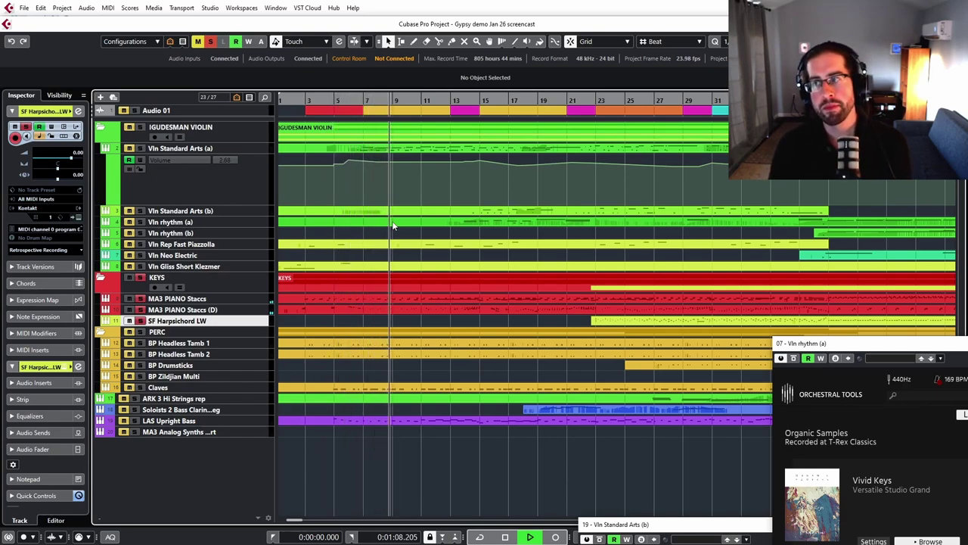
- Open the MA3 PIANO Staccs parts in the Key Editor, examine their high and low notes during playback, and close the editor
double_click(410, 309)
scroll(446, 272, up, 4)
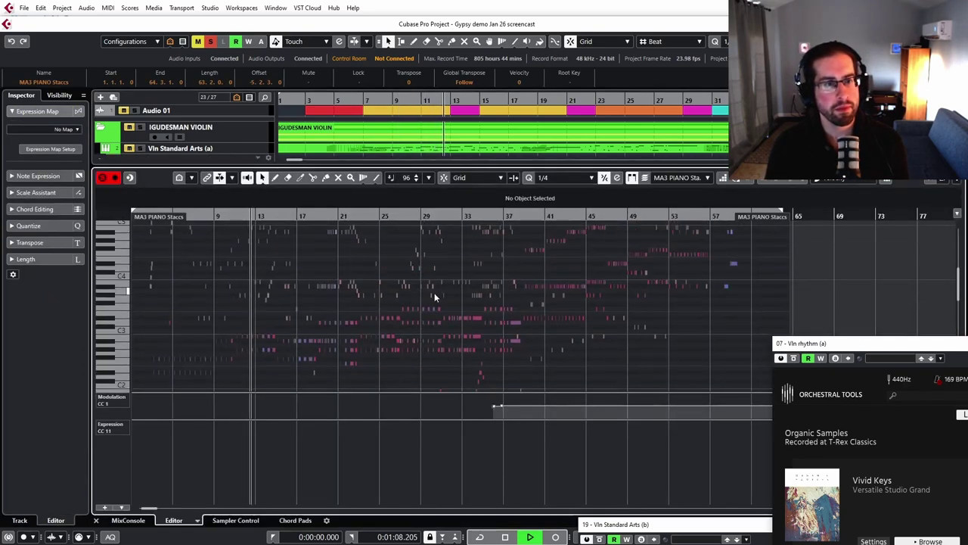
scroll(362, 303, up, 2)
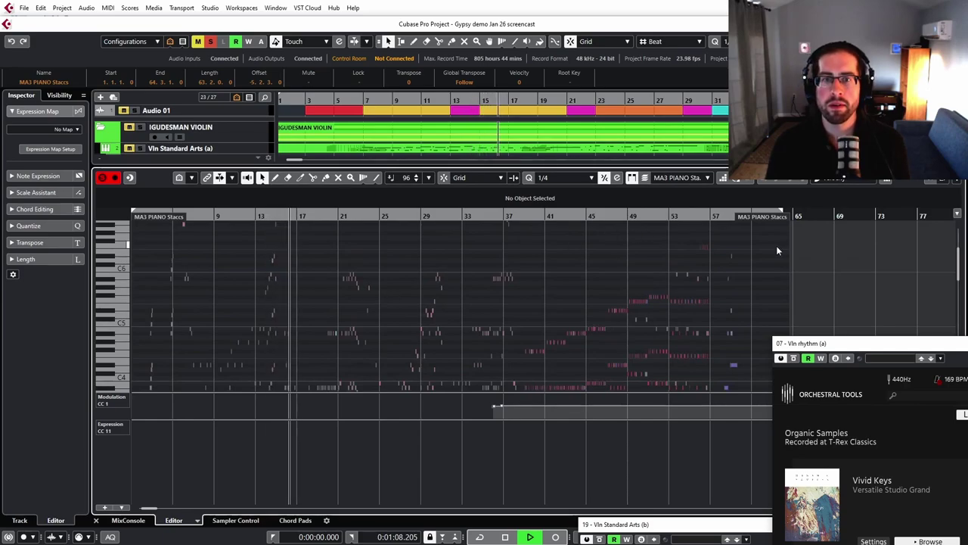
scroll(398, 278, down, 4)
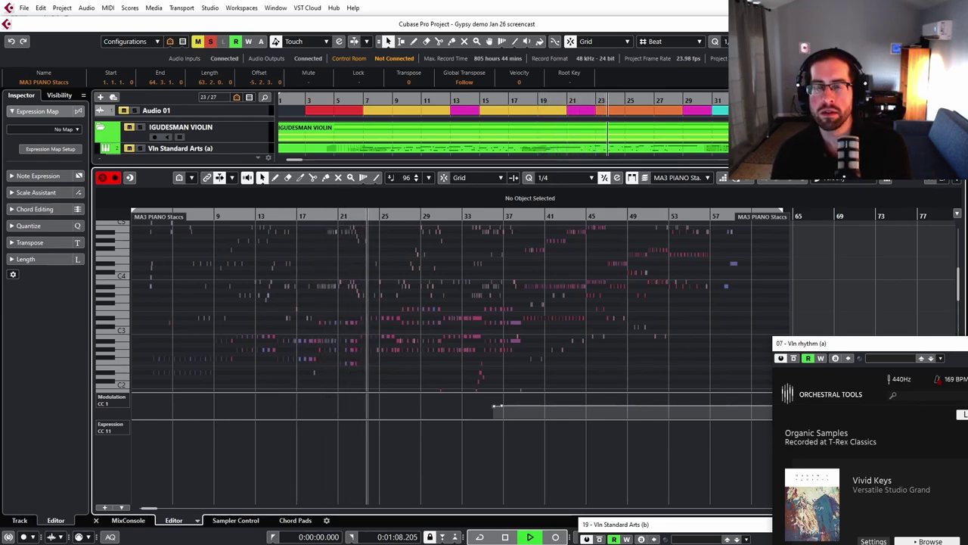
scroll(370, 327, up, 4)
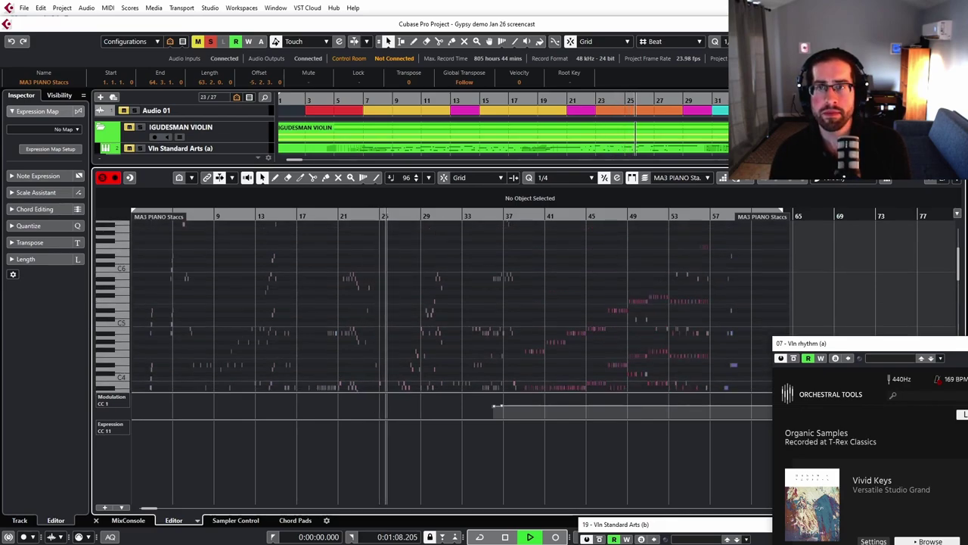
key(ctrl+e)
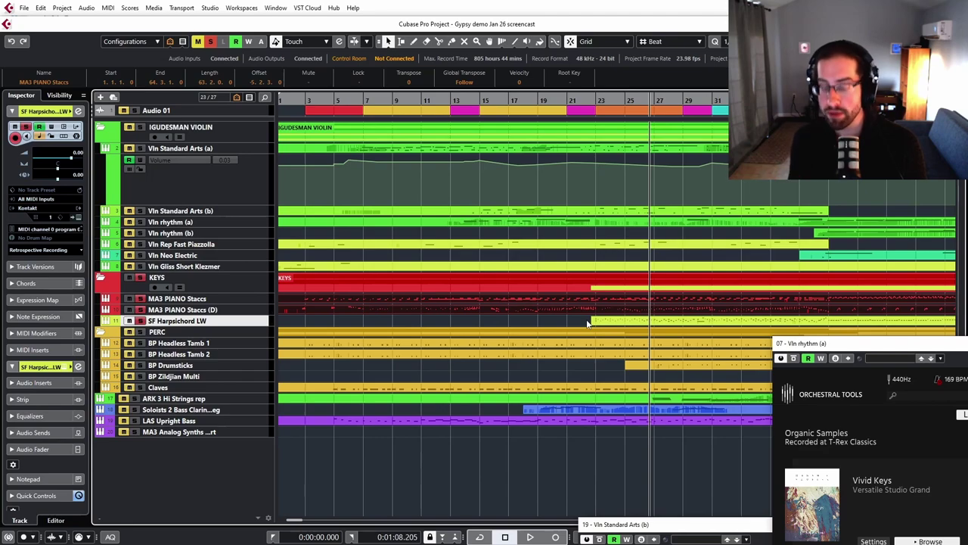
- Deselect the piano parts and play the KEYS and PERC folders soloed together through the red section after bar 37
key(g)
key(g)
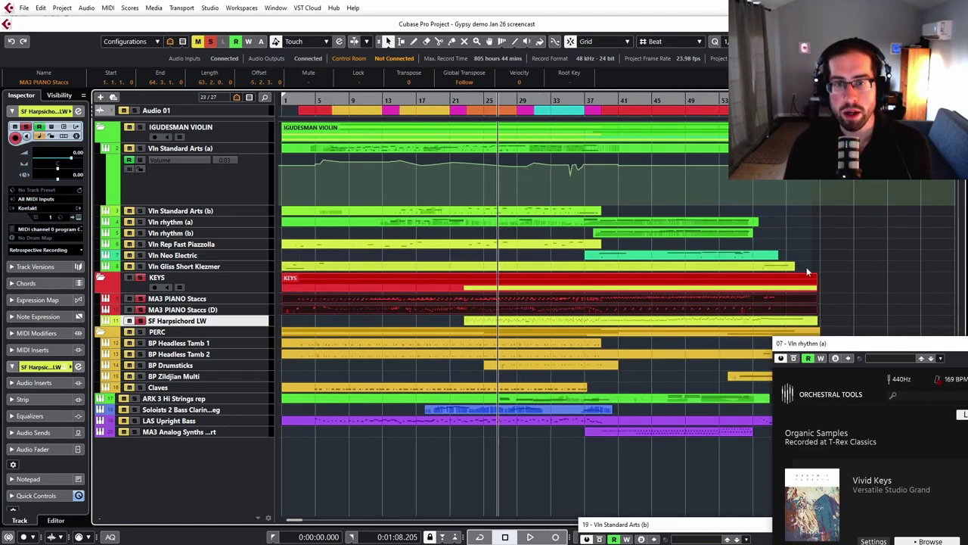
click(355, 318)
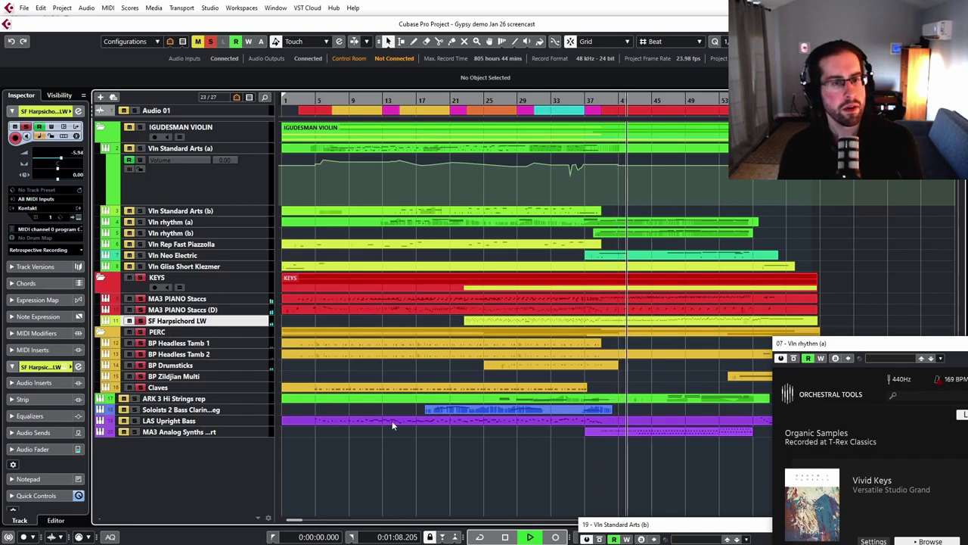
key(h)
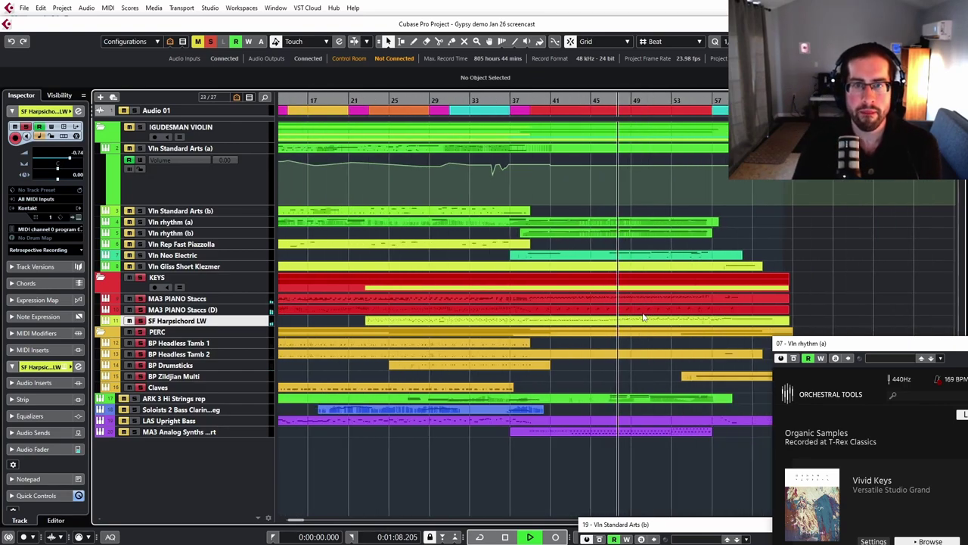
key(g)
key(g)
key(g)
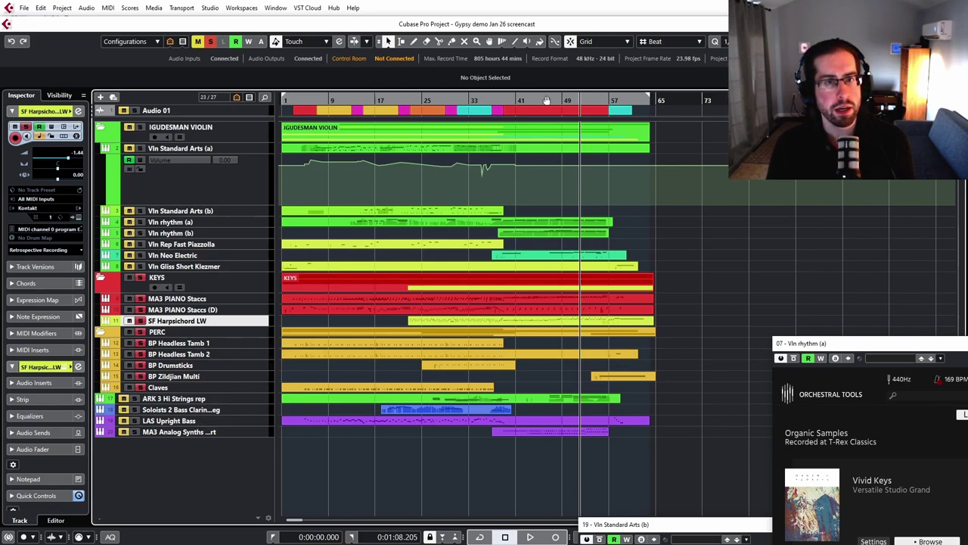
key(g)
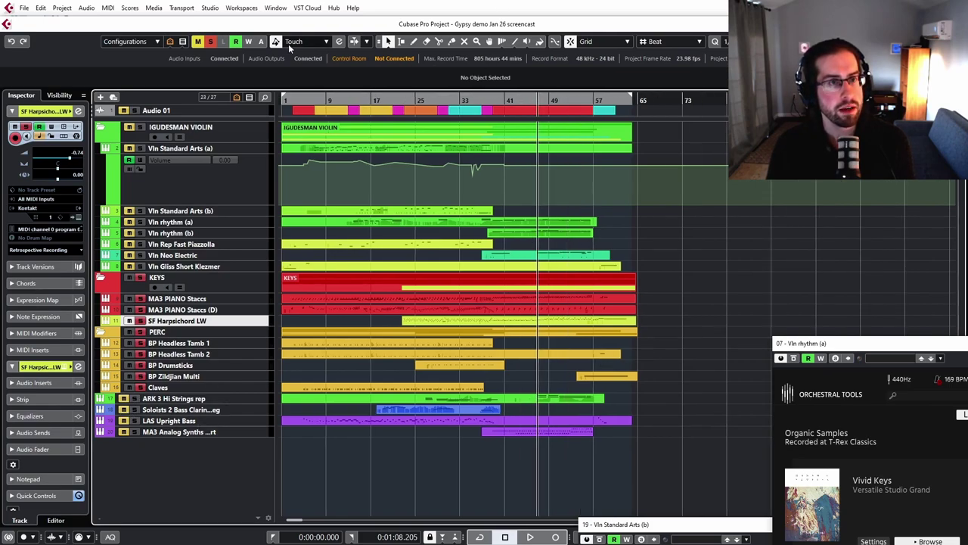
- Solo and select only the ARK 3 Hi Strings rep track, play it back, and return the playhead to about bar 18
click(216, 43)
click(134, 399)
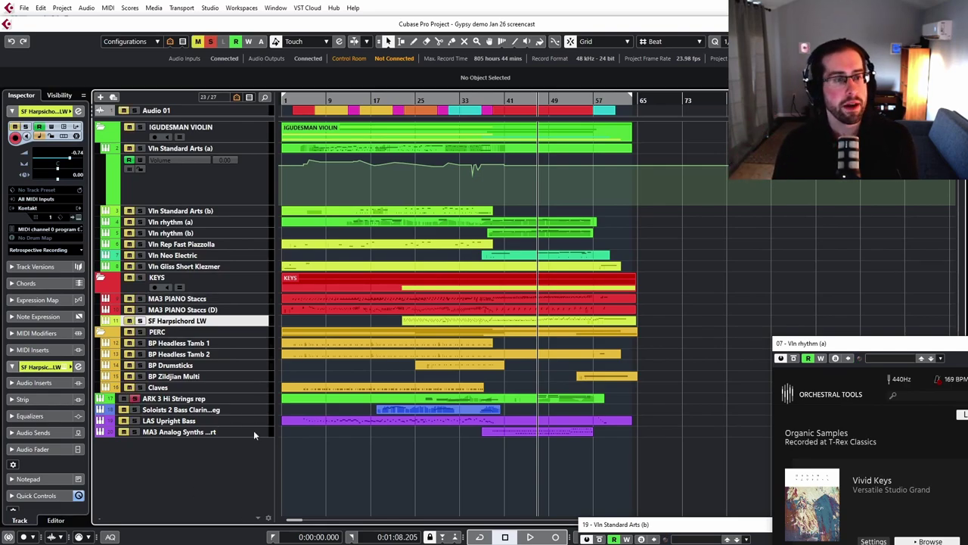
click(231, 398)
key(space)
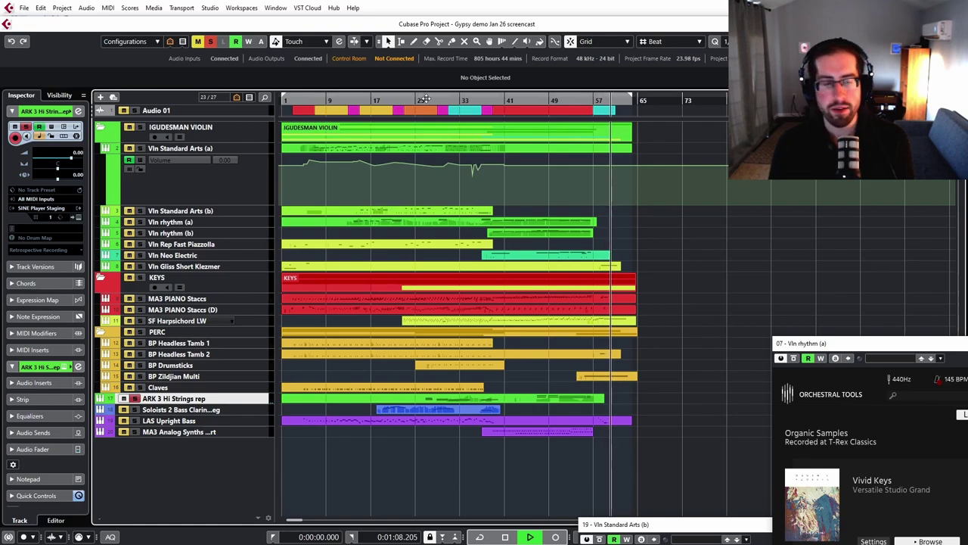
drag(425, 98, 382, 96)
key(space)
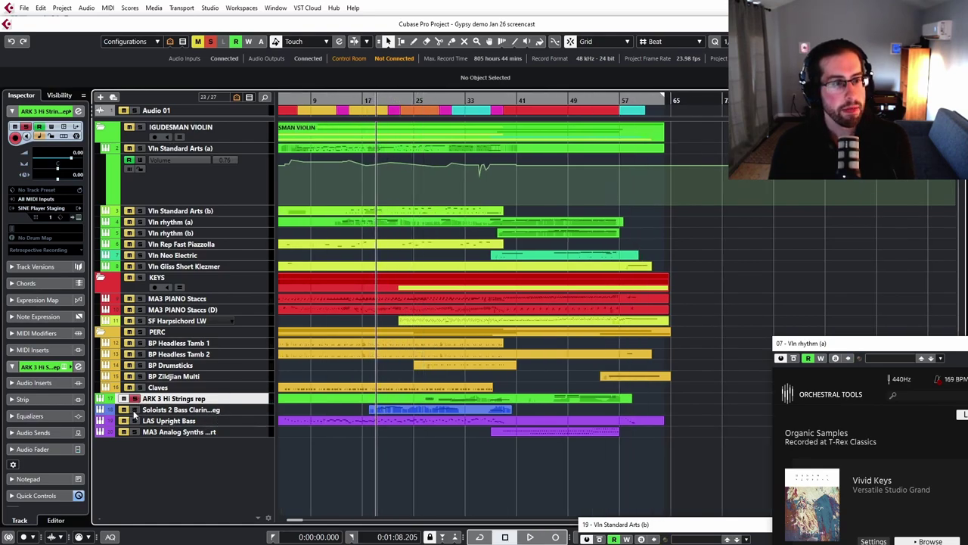
- Solo the Soloists 2 bass clarinet track instead, select it and play its part from about bar 18
click(136, 410)
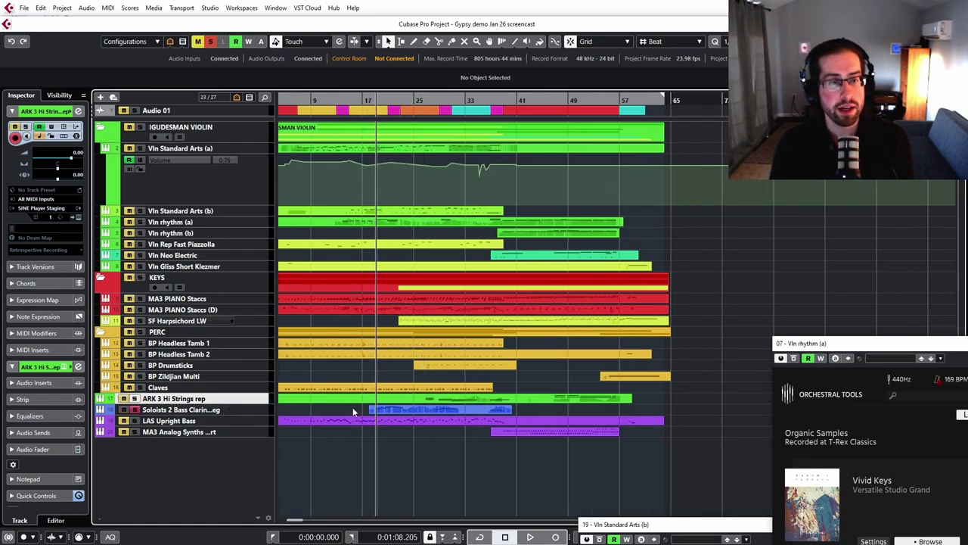
click(240, 413)
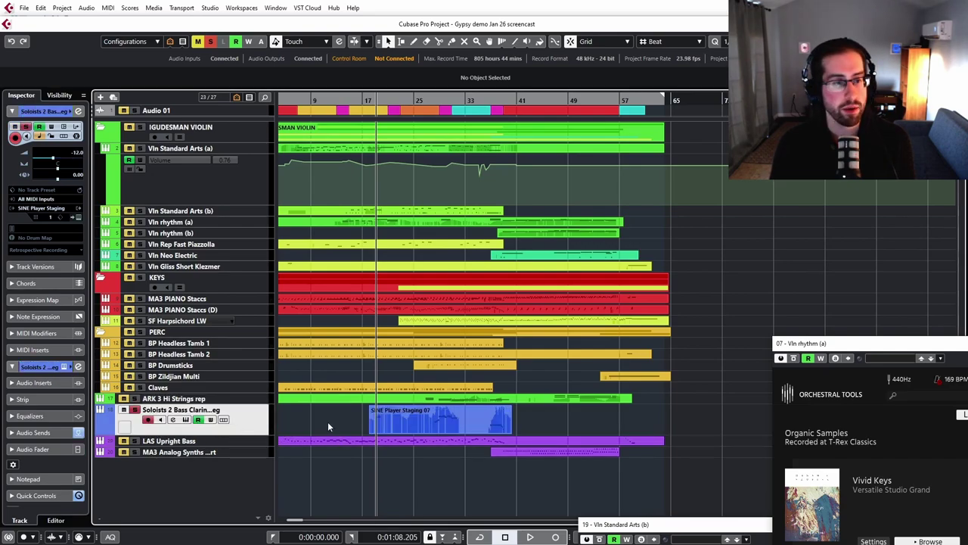
key(g)
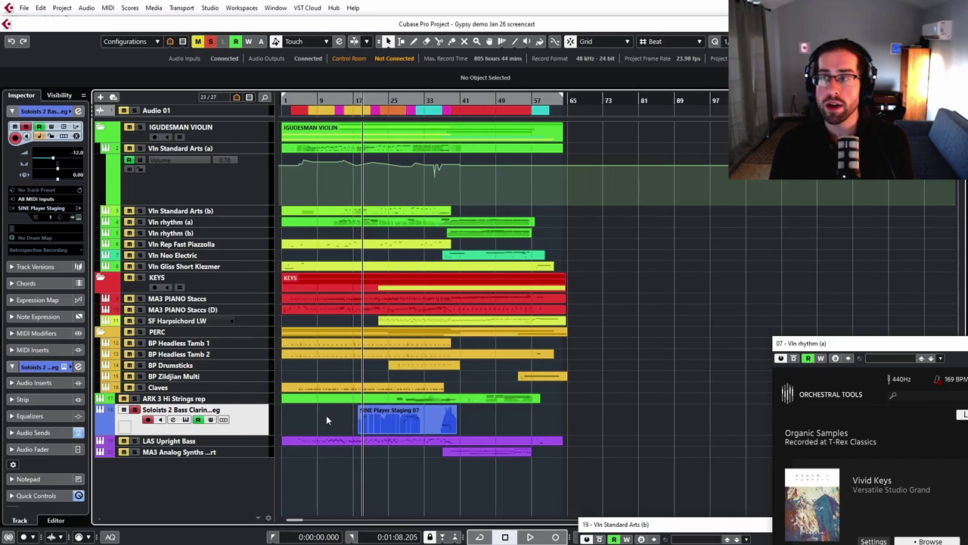
key(h)
key(h)
key(h)
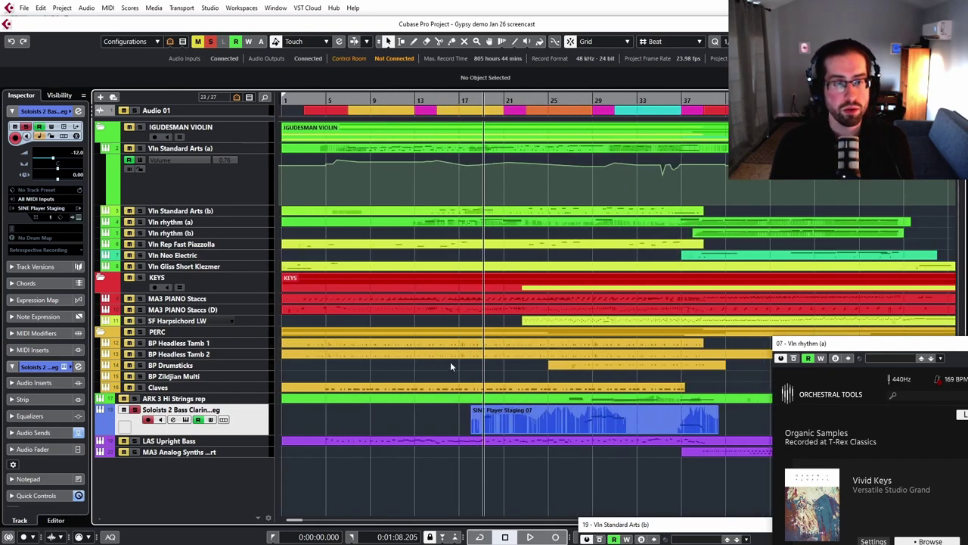
key(space)
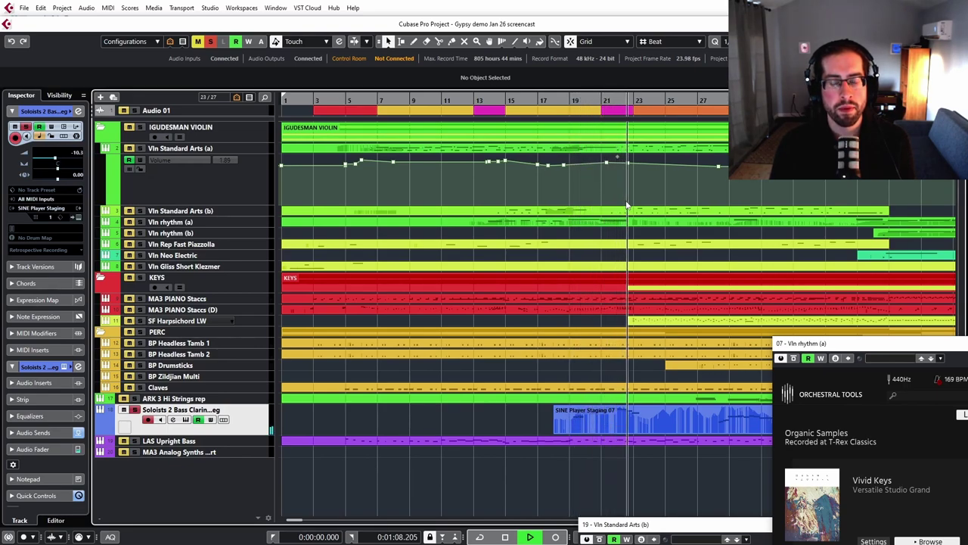
- Jump playback to the bass clarinet's closing passage near bar 36 and stop just past the end of its part
key(g)
key(g)
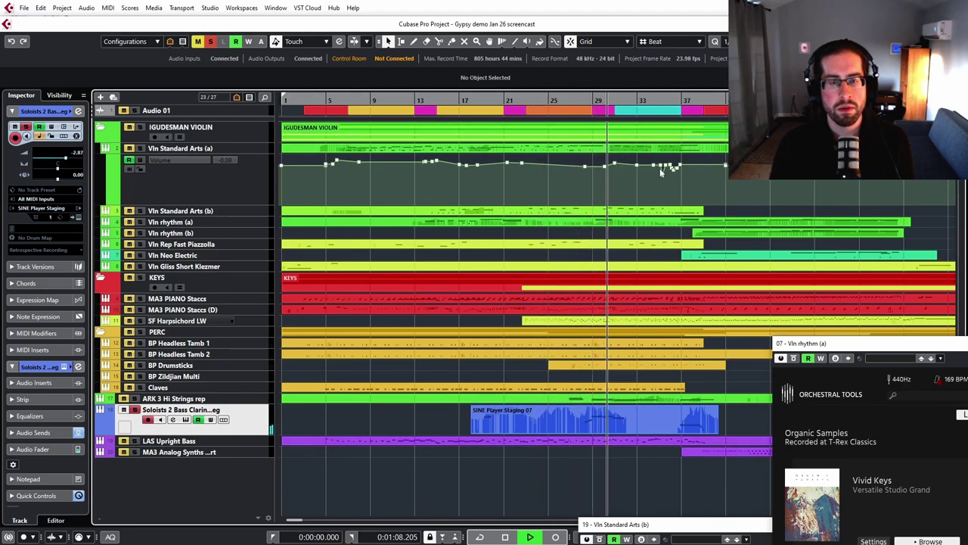
drag(669, 100, 673, 101)
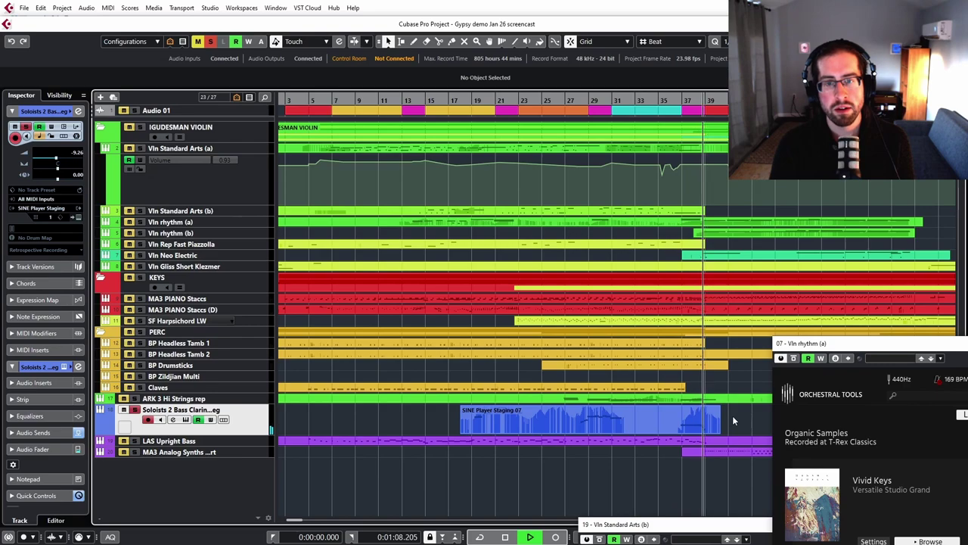
key(g)
key(g)
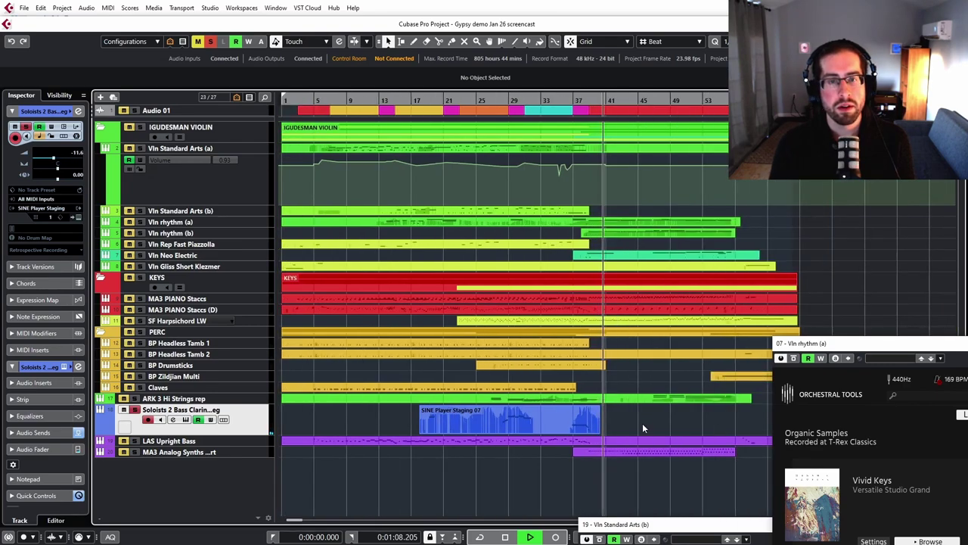
key(space)
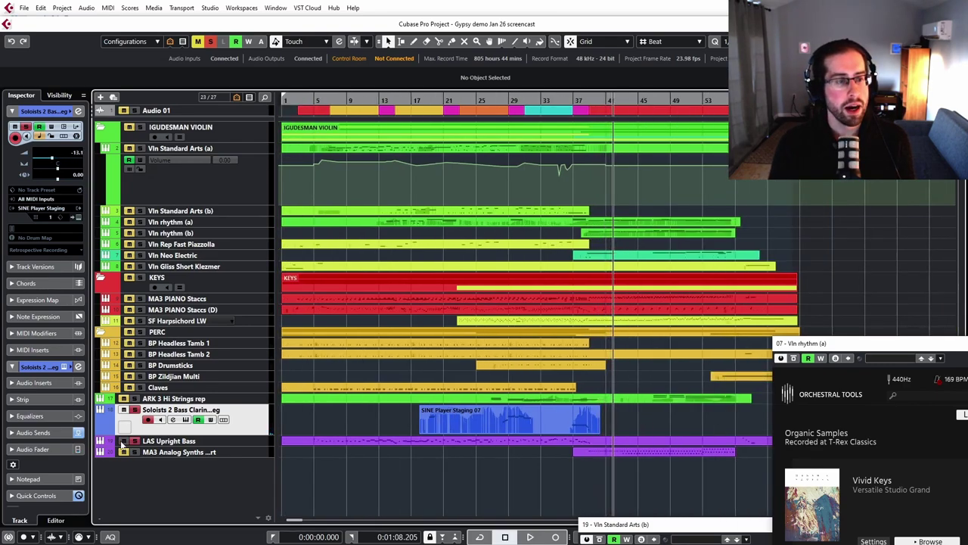
- Solo and select the LAS Upright Bass track and place the playhead at about bar 3
click(301, 101)
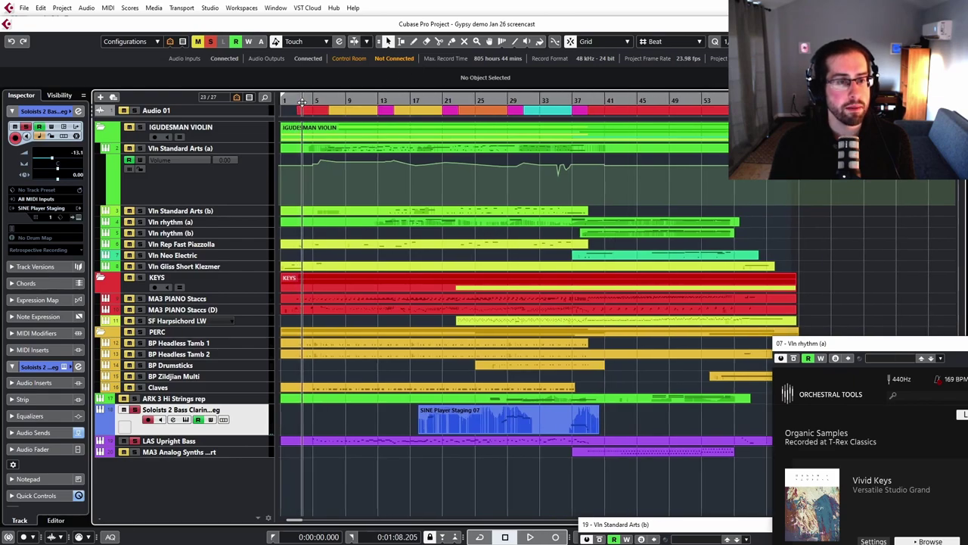
key(h)
click(249, 444)
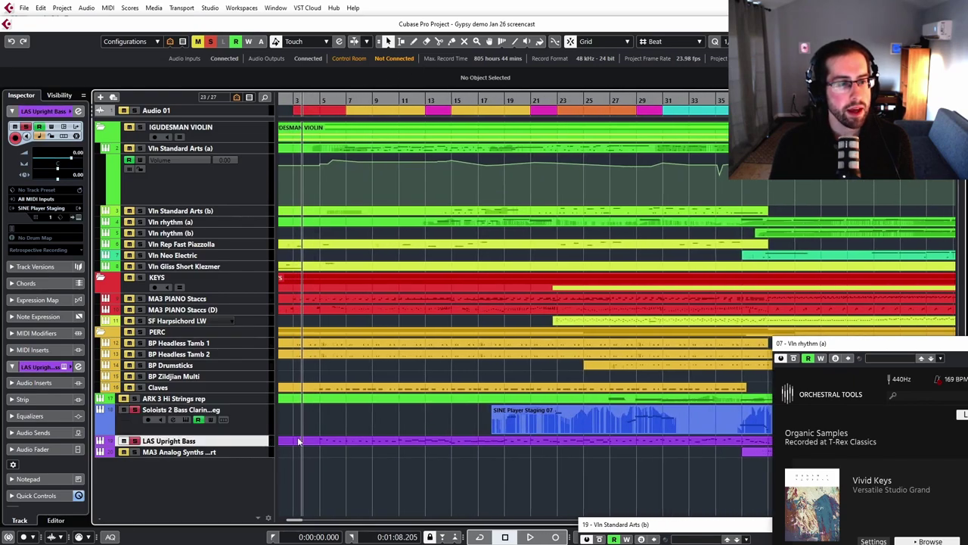
- Open the LAS Upright Bass SINE Player, find the LA Sessions library and move the plug-in window clear of the tracks
click(78, 218)
scroll(726, 454, down, 8)
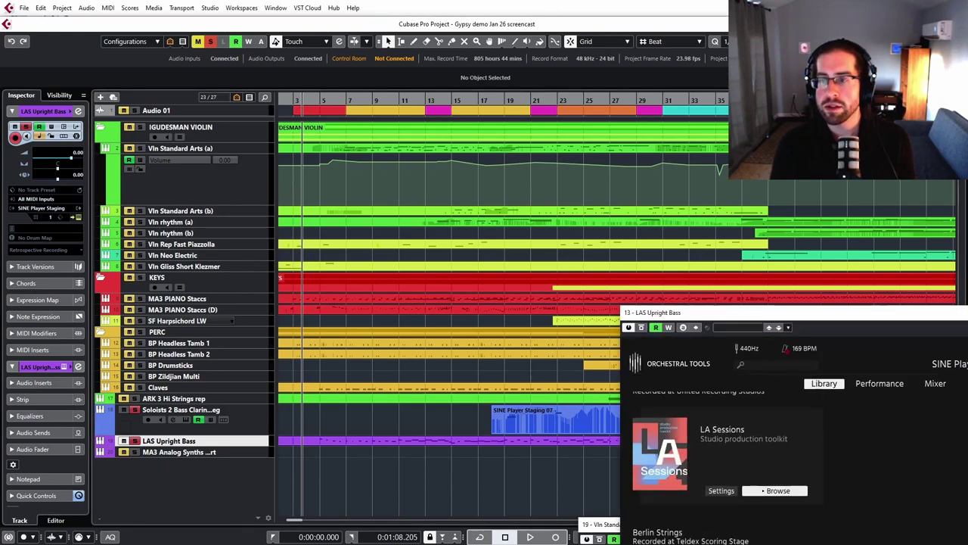
drag(711, 312, 339, 102)
click(610, 459)
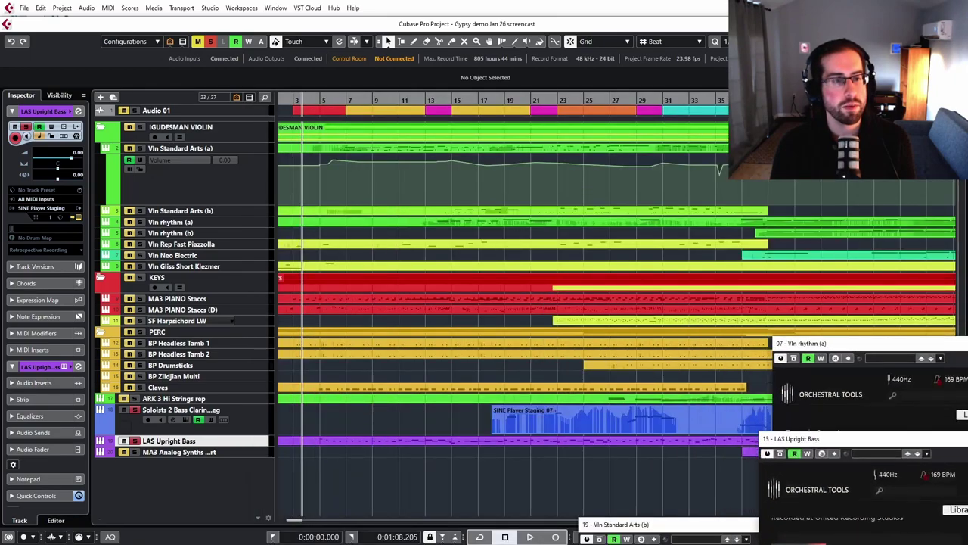
- Play the upright bass with MA3 PIANO Staccs also soloed, and examine the piano's lowest notes up close in the Key Editor
key(space)
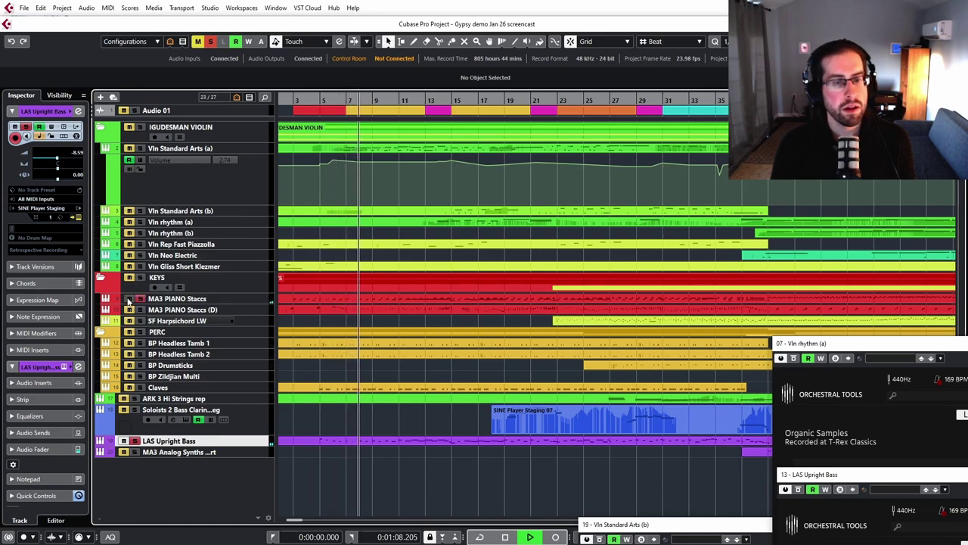
double_click(421, 298)
scroll(424, 342, down, 8)
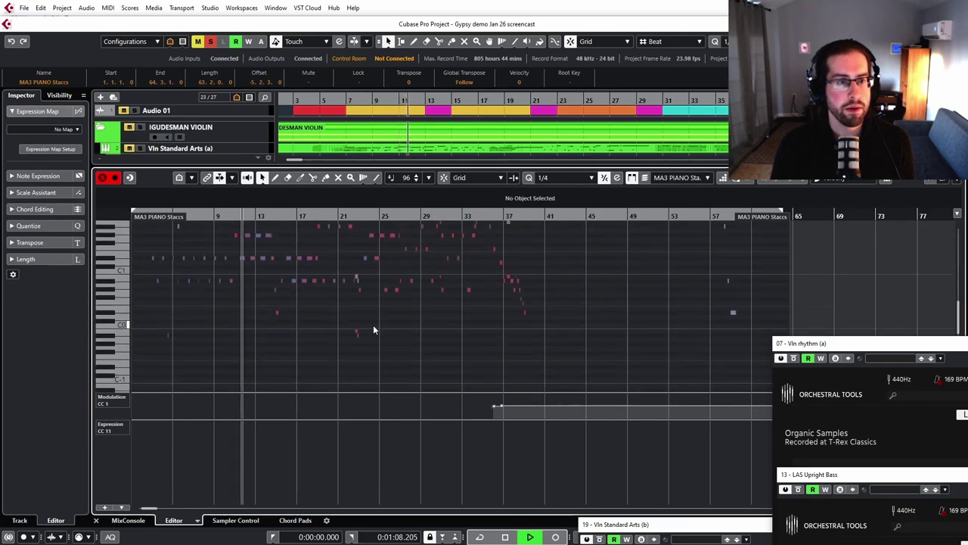
key(h)
key(h)
key(h)
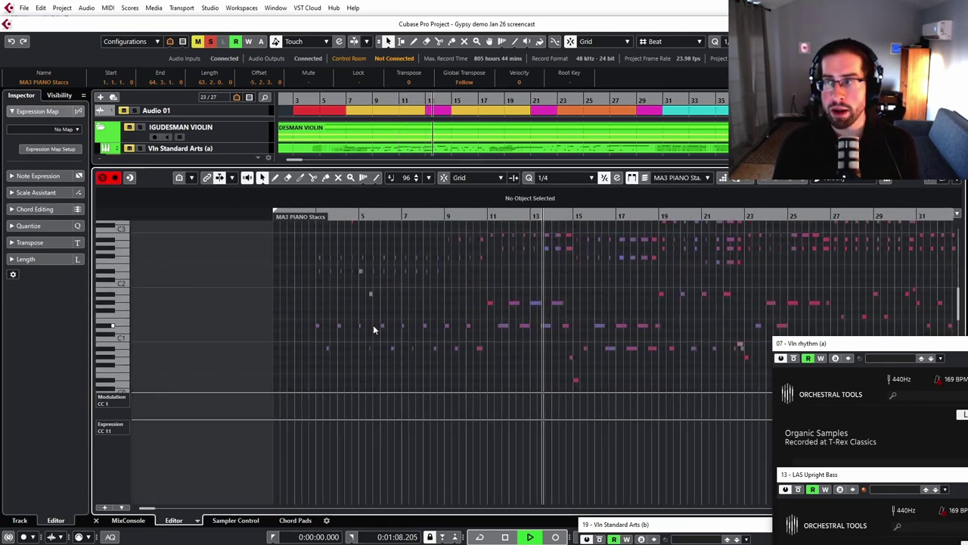
- Follow the piano and upright bass notes in the Key Editor during playback, close the editor and stop near bar 37
key(h)
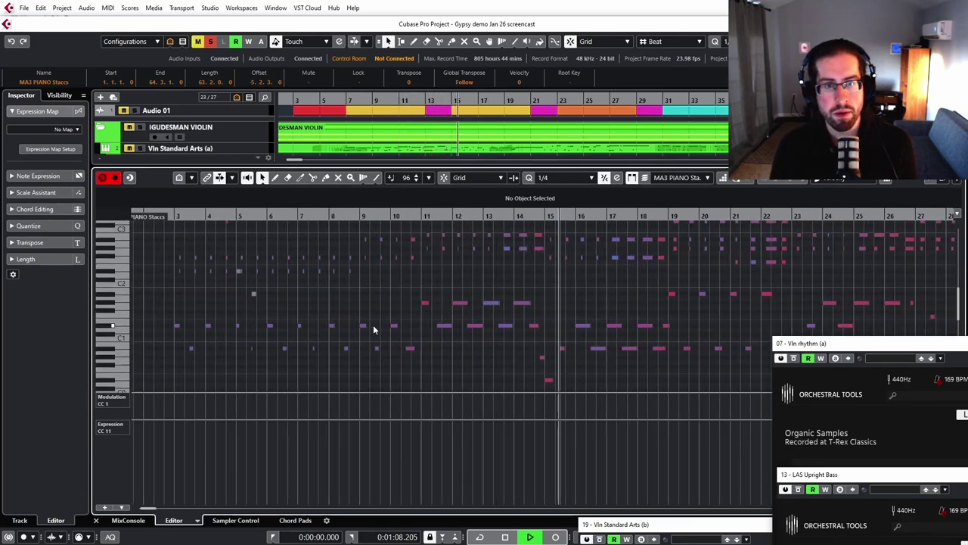
scroll(584, 309, up, 3)
key(g)
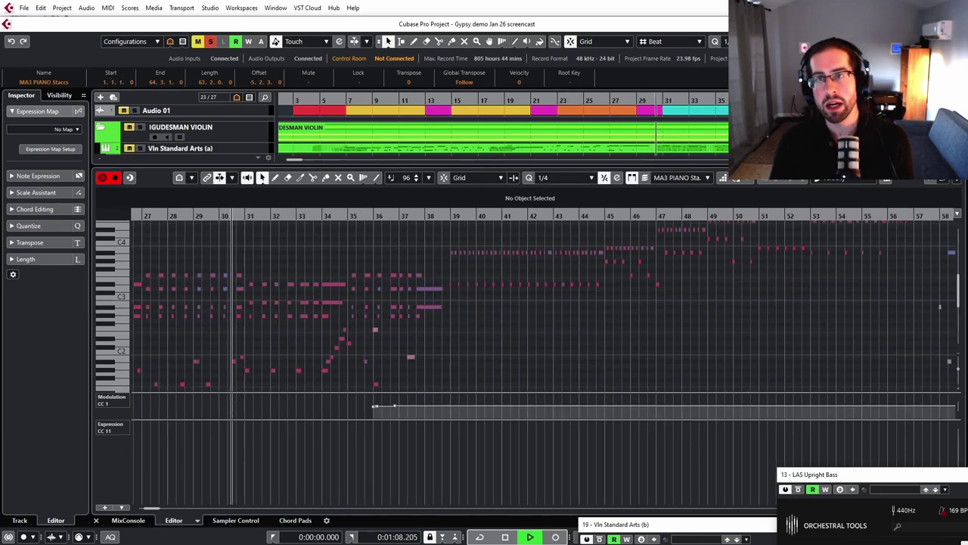
key(ctrl+alt+e)
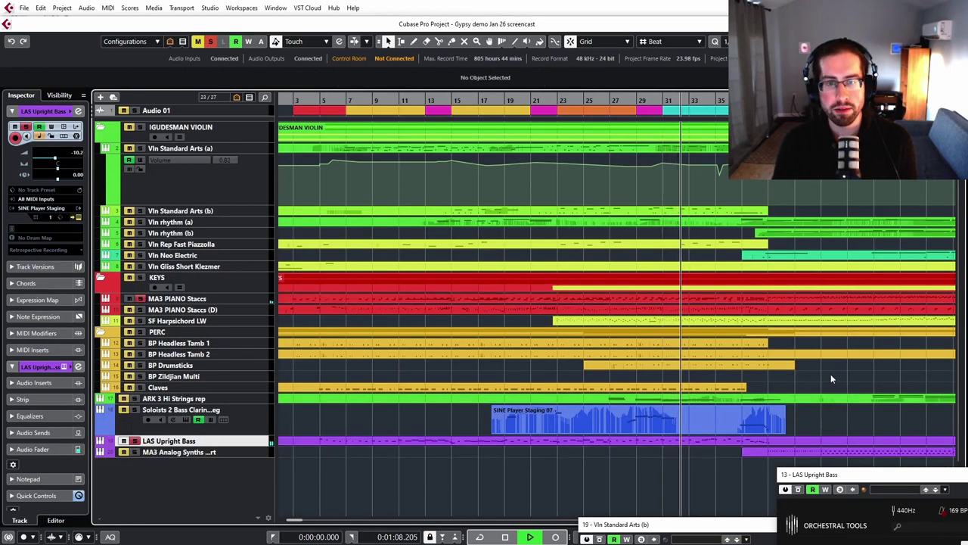
key(space)
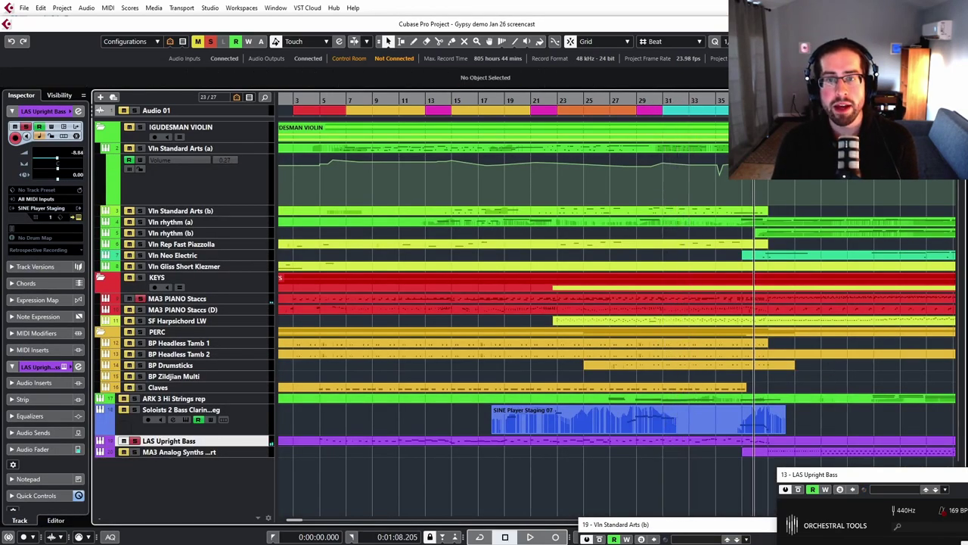
- Replace the LAS Upright Bass solo with the MA3 Analog Synths track and play it with the piano from about bar 38
key(h)
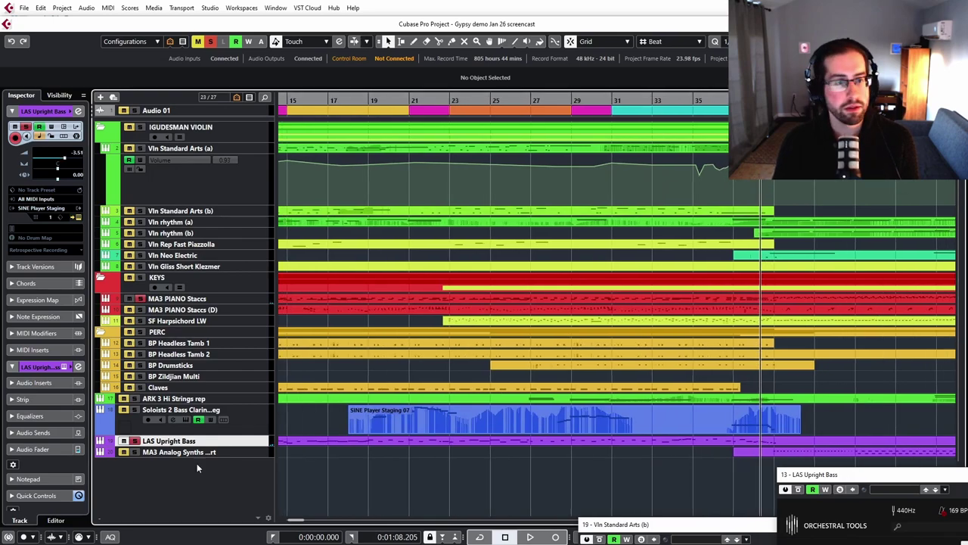
key(g)
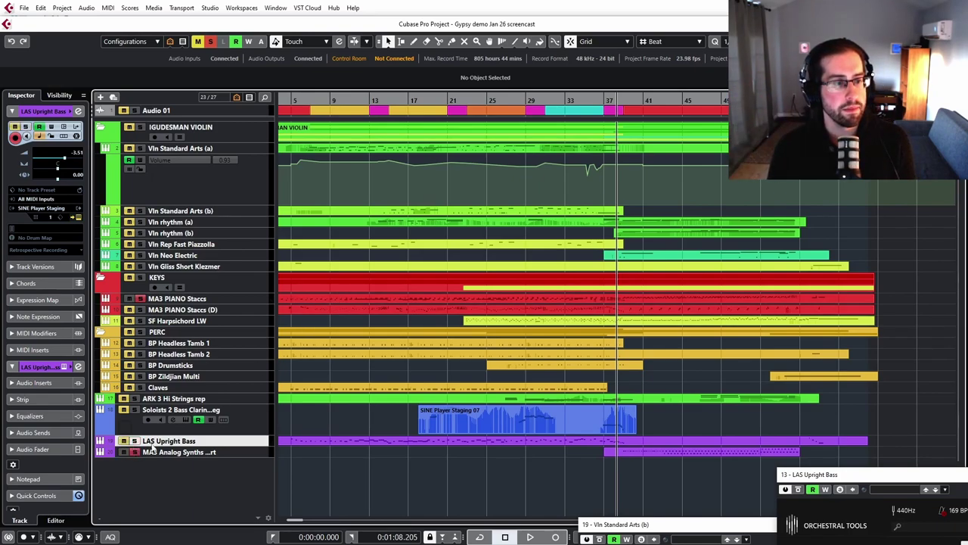
key(space)
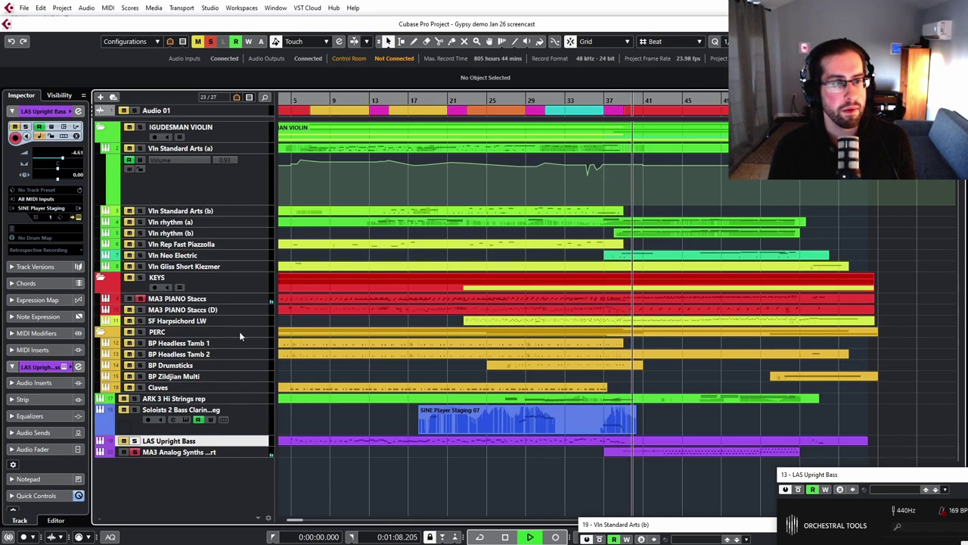
- Rename the MA3 Analog Synths Short track as MA5 Analog Synths Short
click(235, 453)
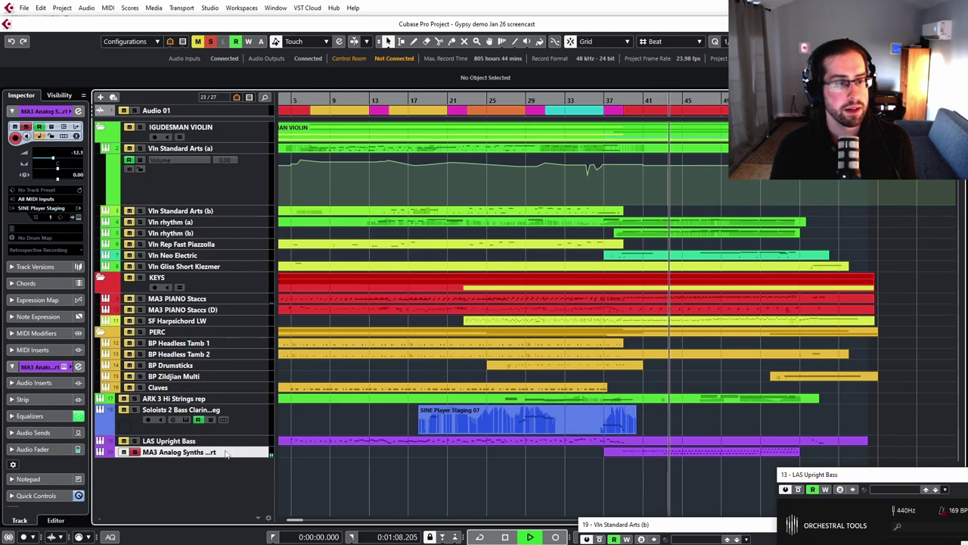
double_click(225, 452)
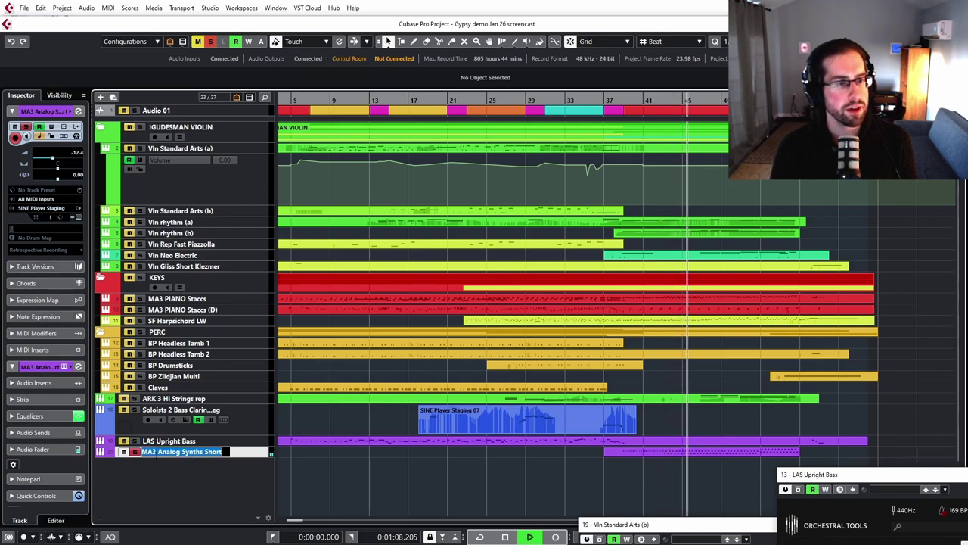
click(157, 452)
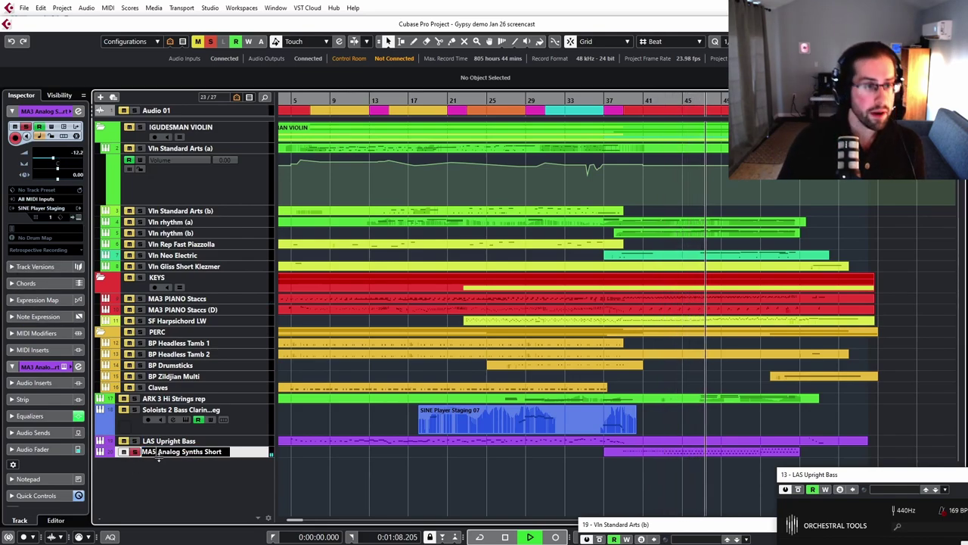
click(303, 416)
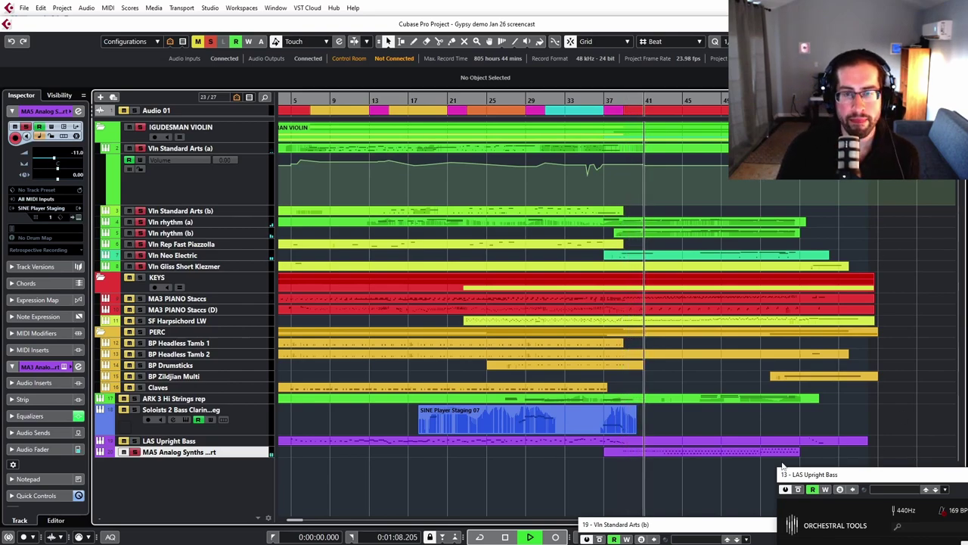
- Examine the analog synth, Vln rhythm (a), Vln rhythm (b) and Vln Neo Electric parts together in the Key Editor during playback
click(753, 450)
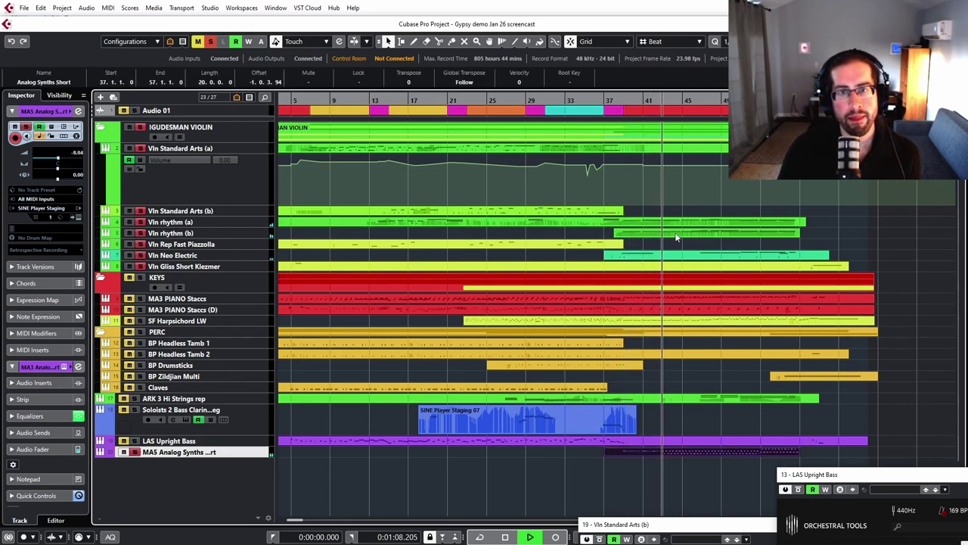
shift+click(692, 233)
shift+click(692, 222)
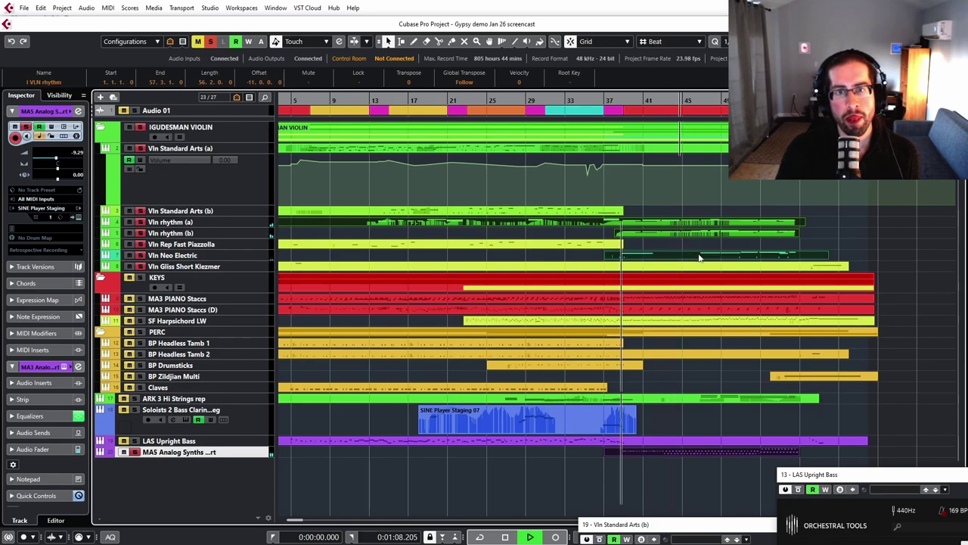
key(ctrl+e)
scroll(703, 352, down, 3)
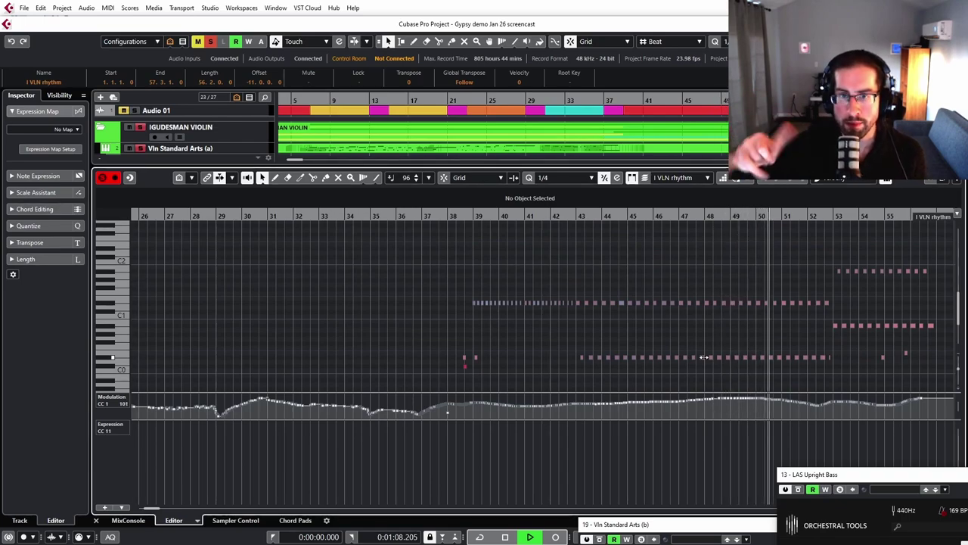
key(h)
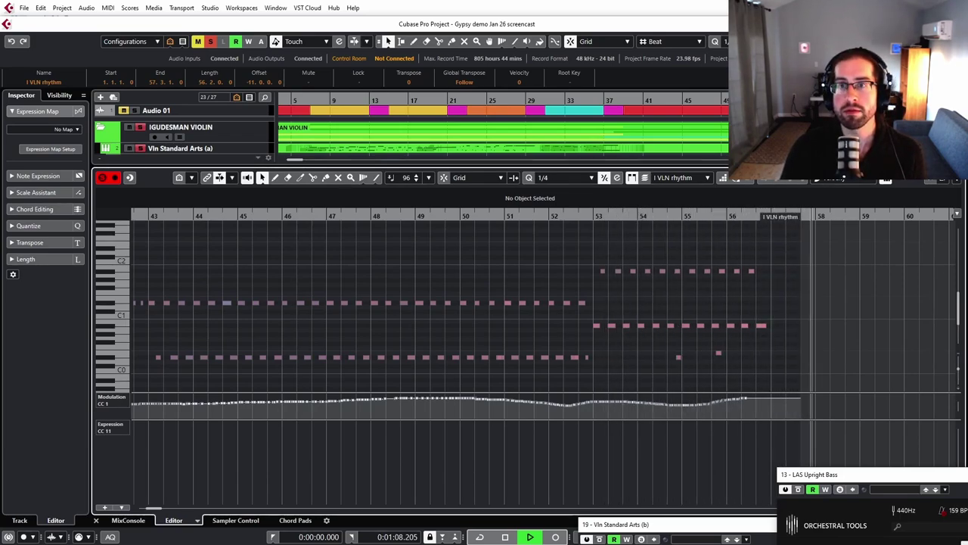
key(ctrl+alt+e)
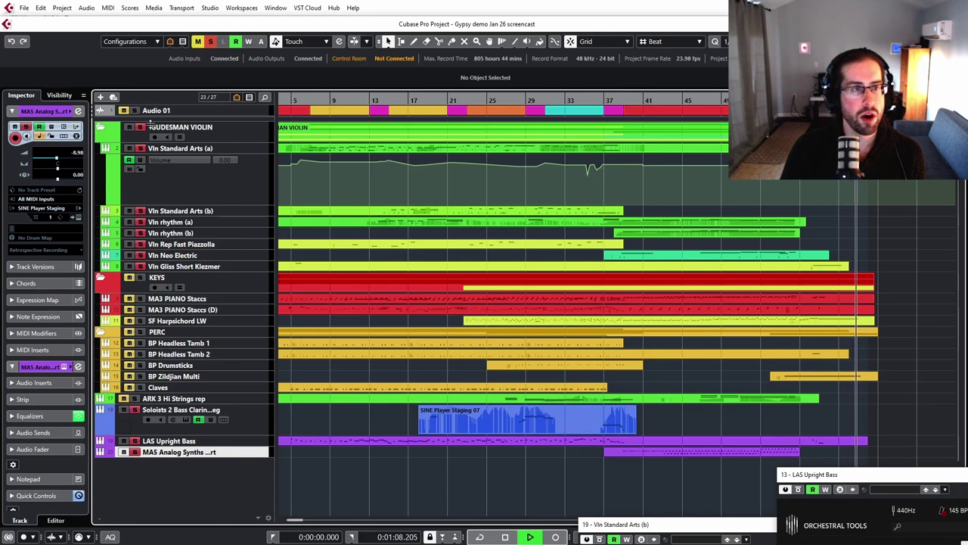
- Clear all solos, mute the IGUDESMAN VIOLIN folder and play the accompaniment from about bar 3
click(212, 42)
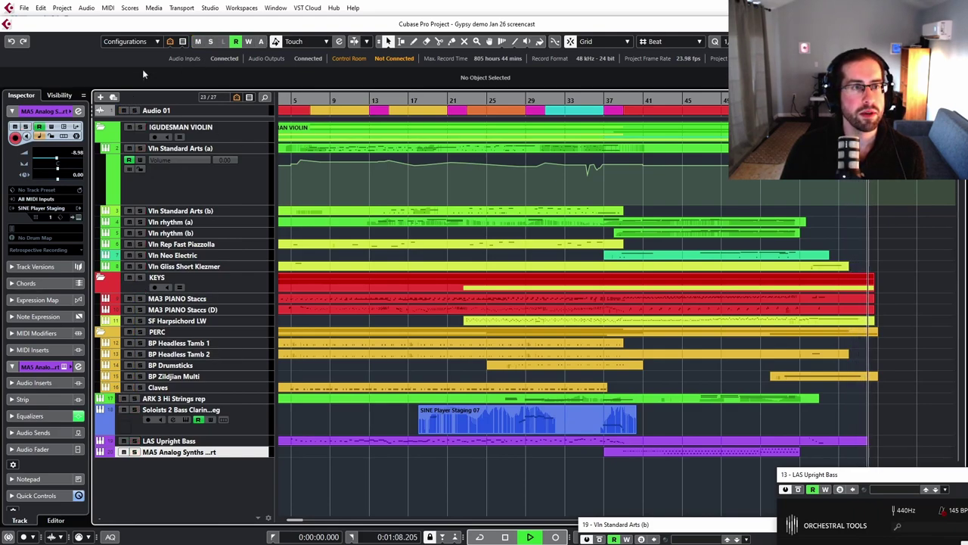
click(131, 127)
key(g)
key(g)
key(g)
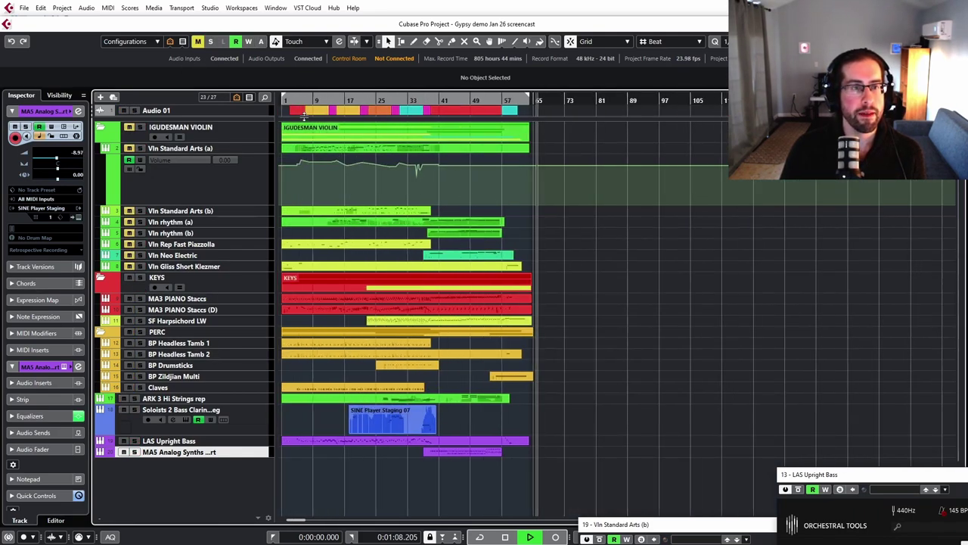
drag(294, 100, 323, 164)
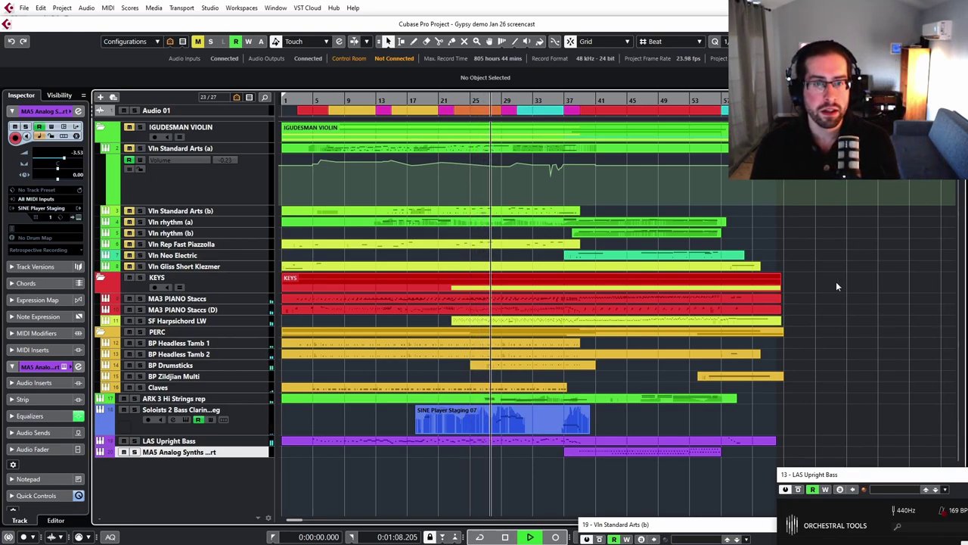
- Stop playback near bar 28 and examine all the non-violin parts together in the Key Editor, from low to high registers
key(space)
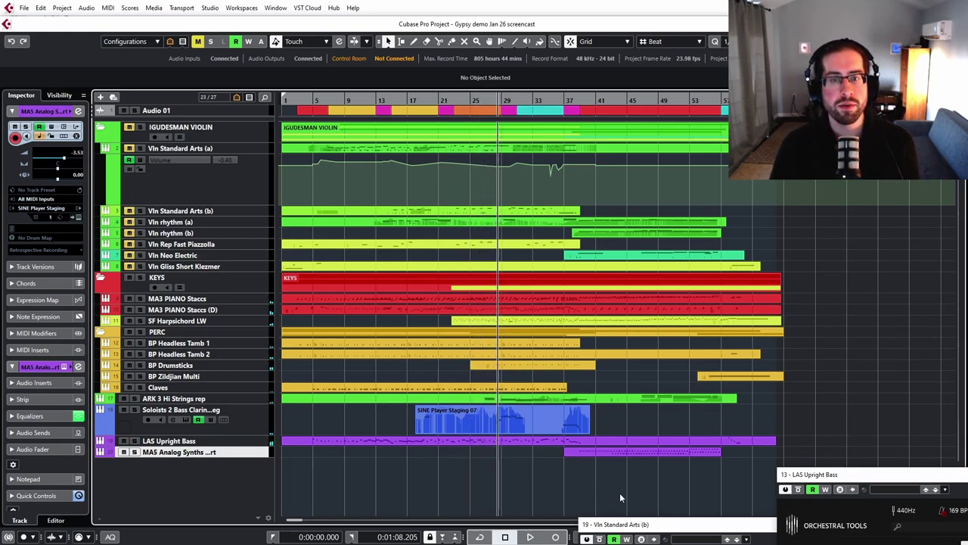
drag(620, 497, 486, 298)
double_click(487, 297)
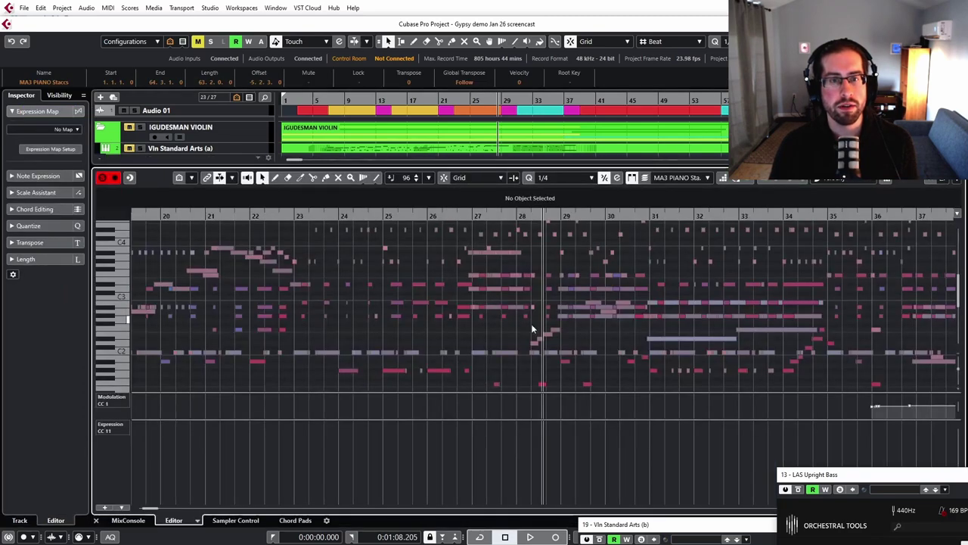
key(g)
key(g)
scroll(573, 344, up, 4)
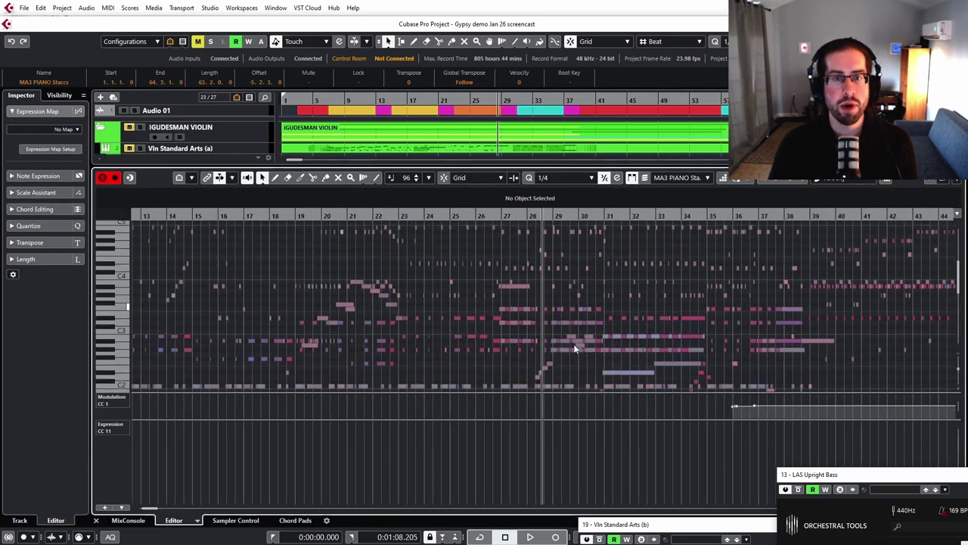
scroll(573, 344, down, 3)
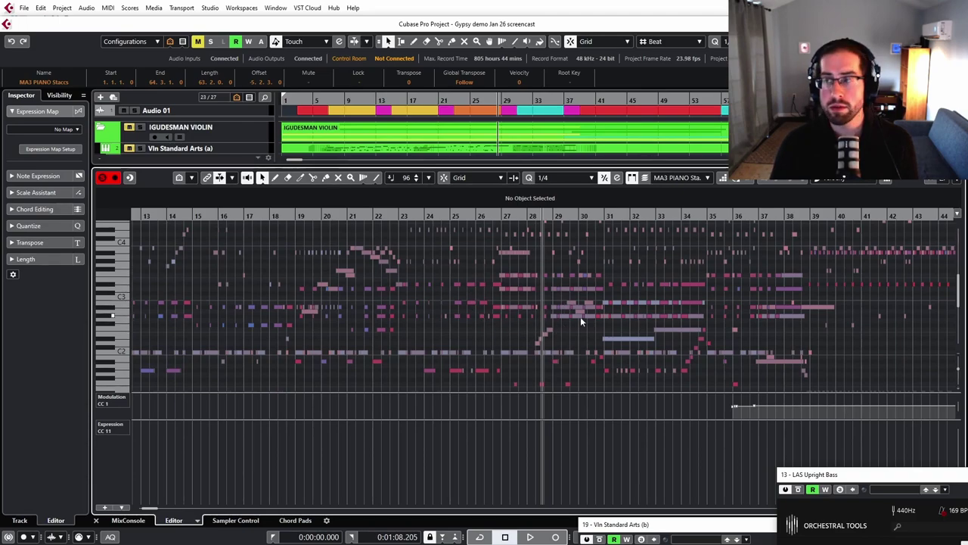
scroll(545, 310, down, 6)
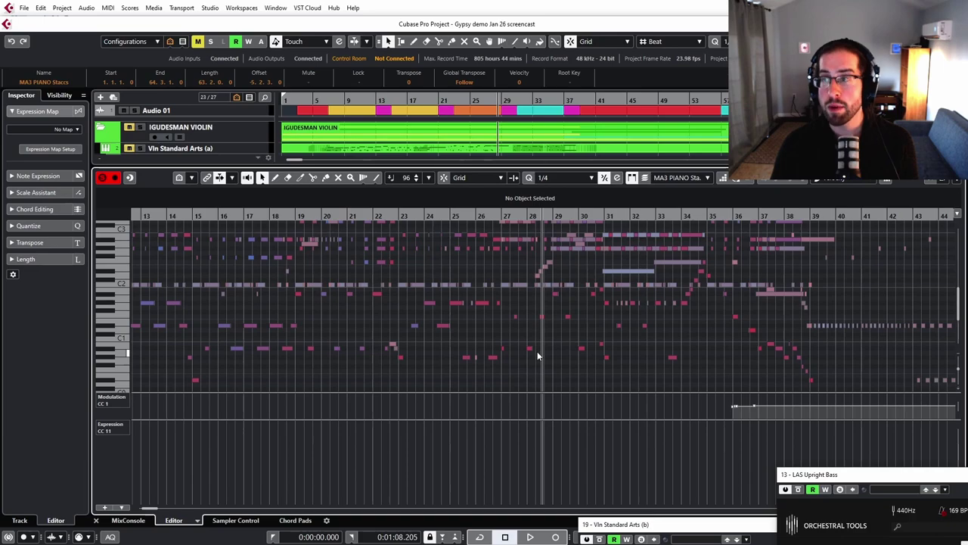
scroll(538, 356, up, 12)
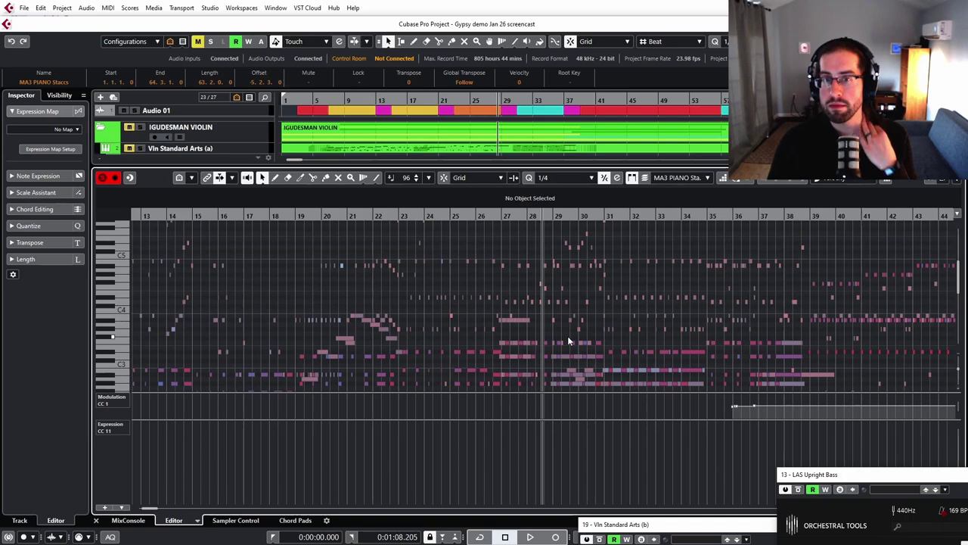
scroll(572, 333, down, 5)
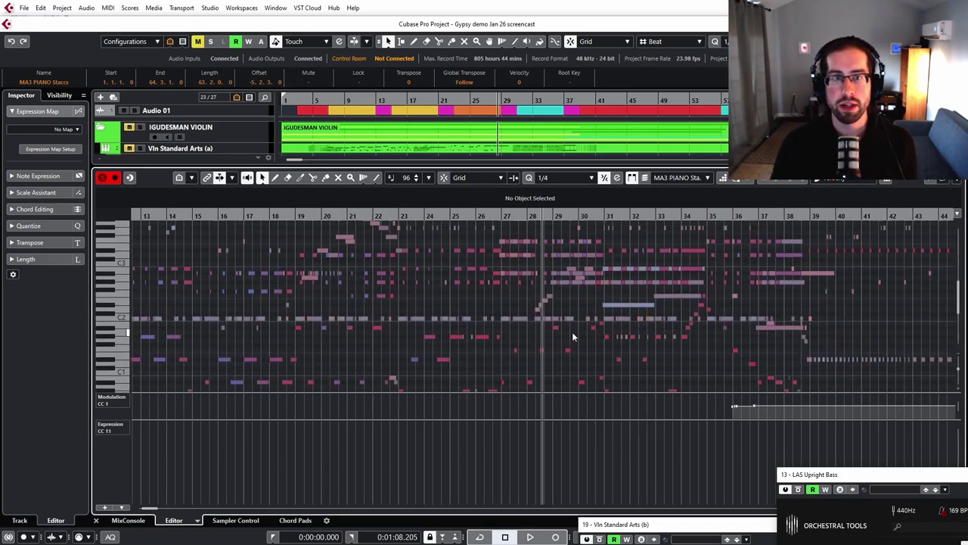
key(ctrl+e)
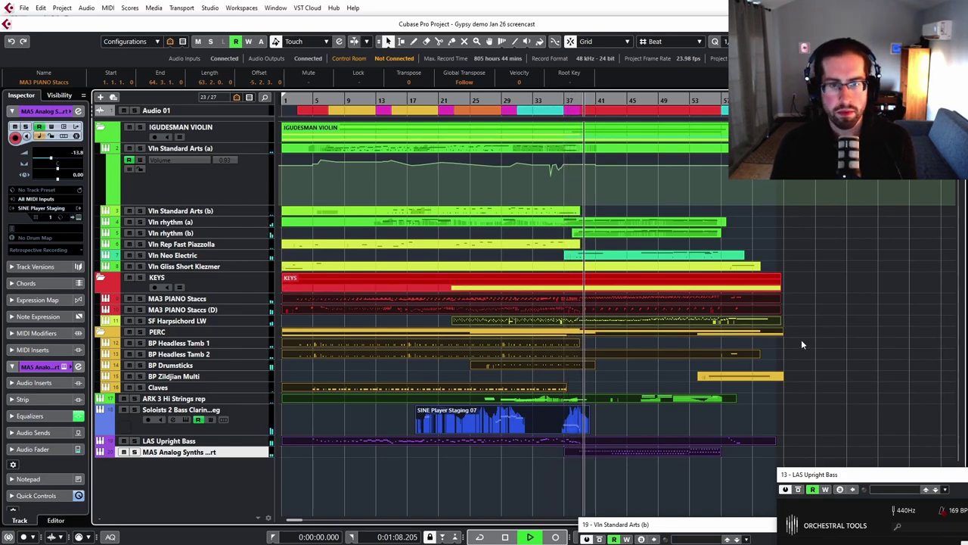
- Make the Vln Neo Electric track taller, open its SINE Player and reposition the plug-in window over the tracks
click(796, 245)
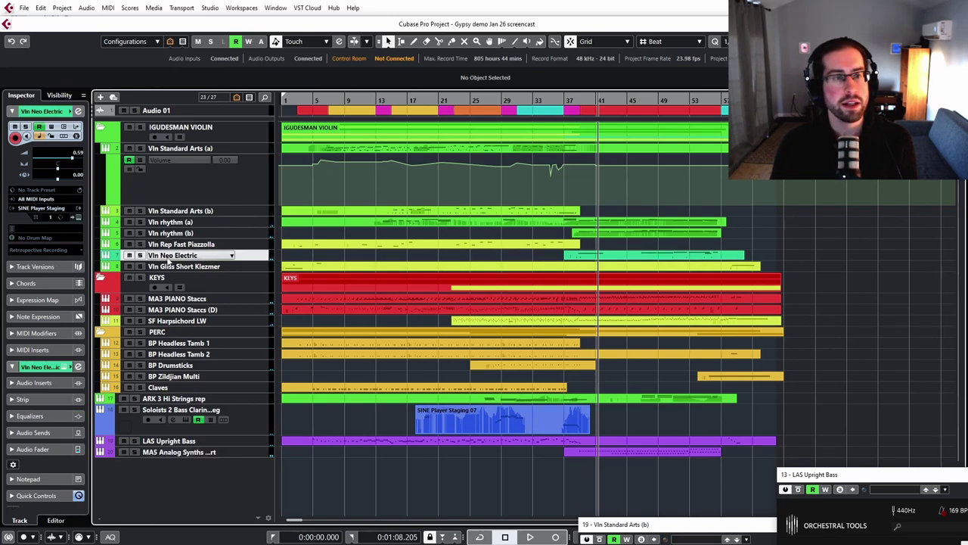
drag(242, 260, 241, 290)
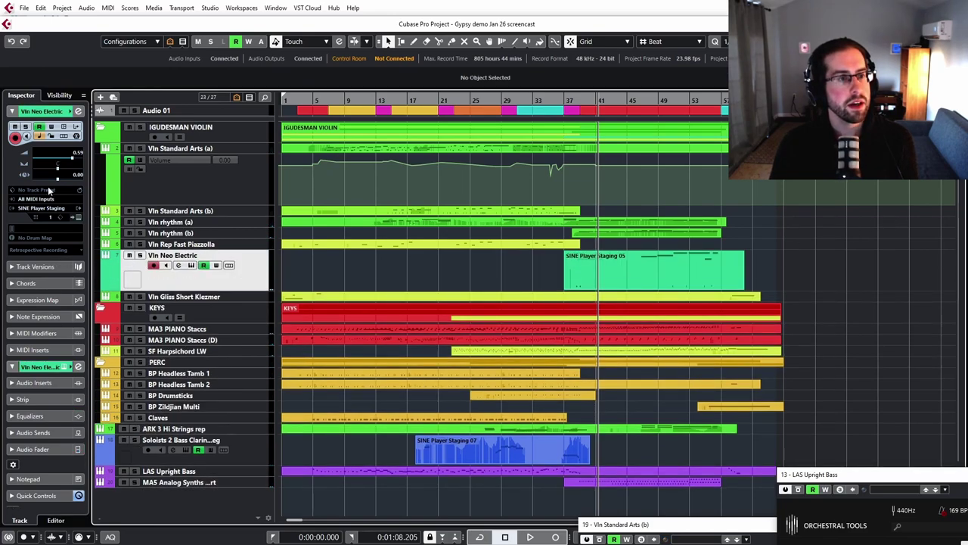
click(75, 217)
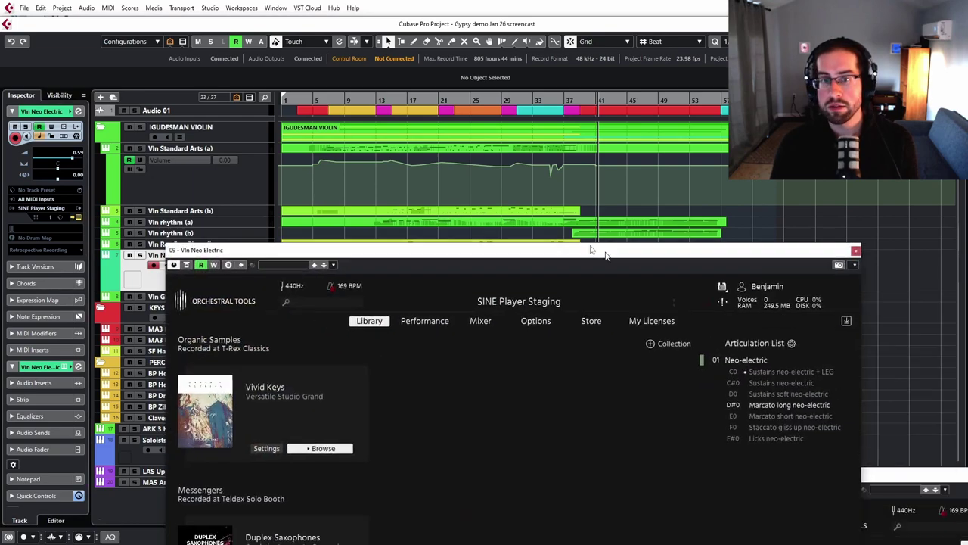
drag(606, 255, 554, 234)
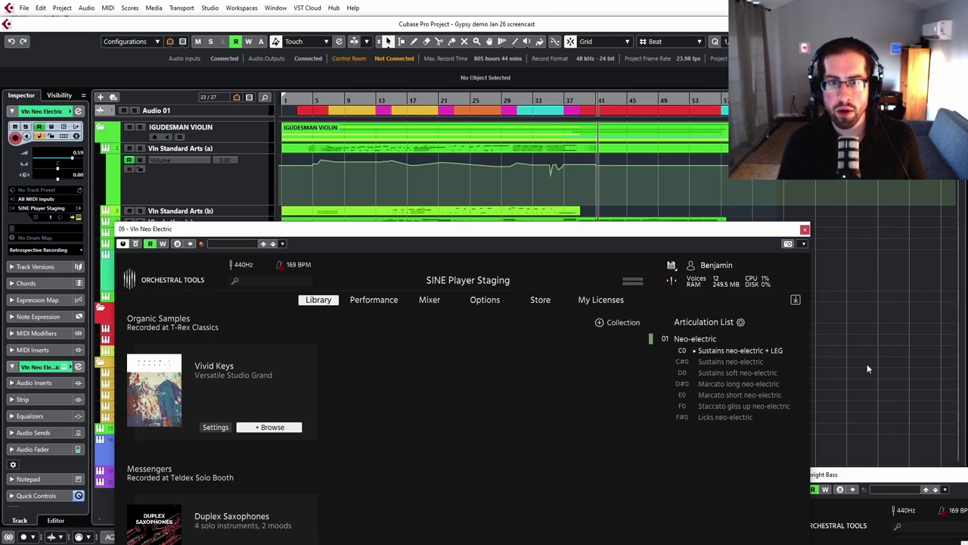
- Audition the Licks, Marcato short, Marcato long and Sustains soft neo-electric articulations of the violin
click(726, 417)
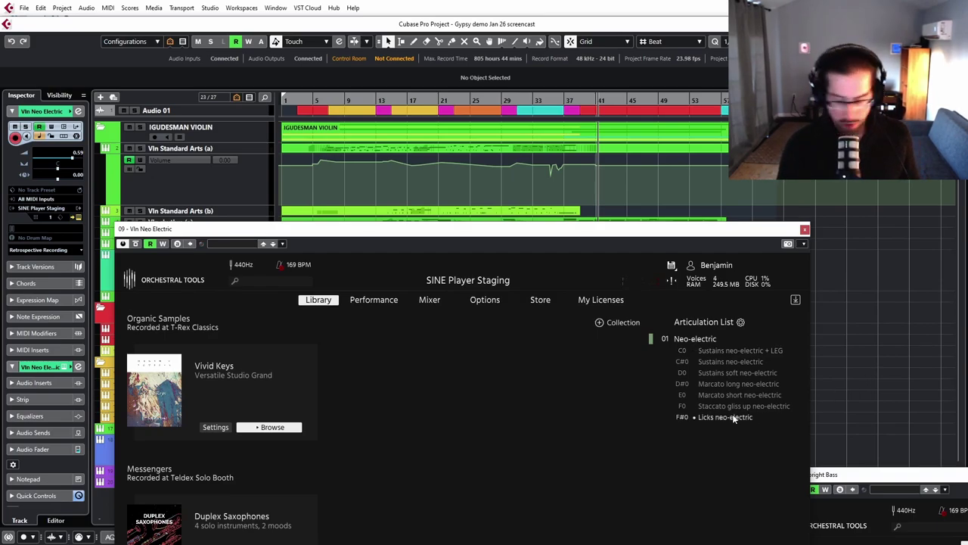
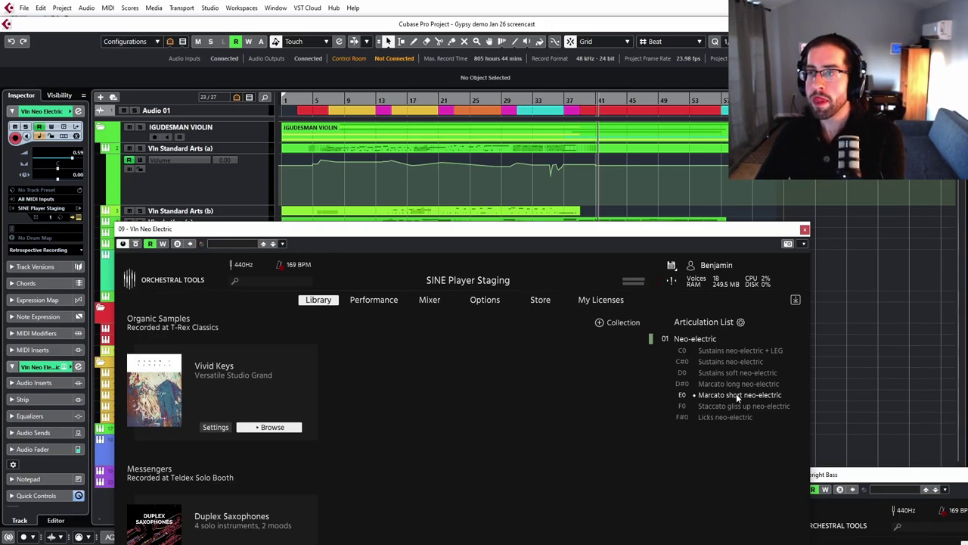
click(739, 384)
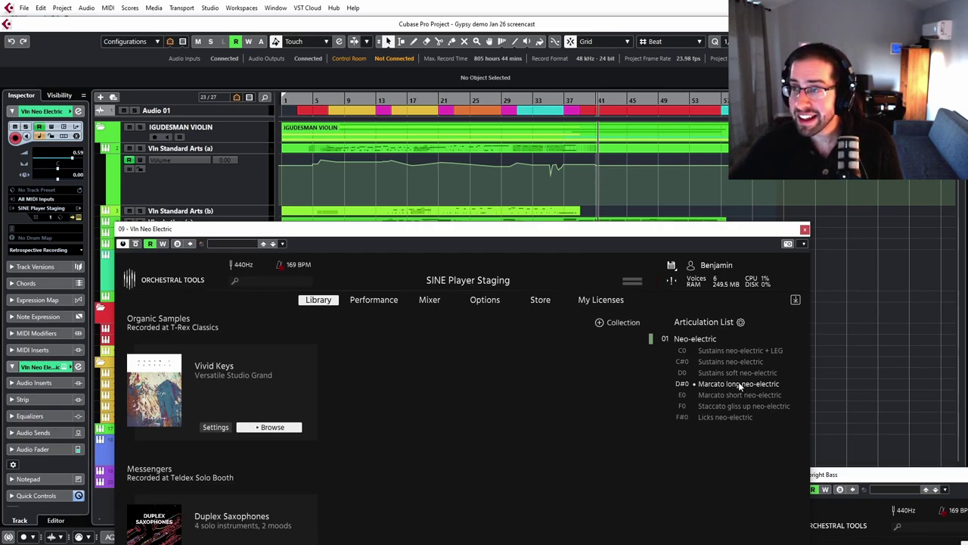
click(738, 376)
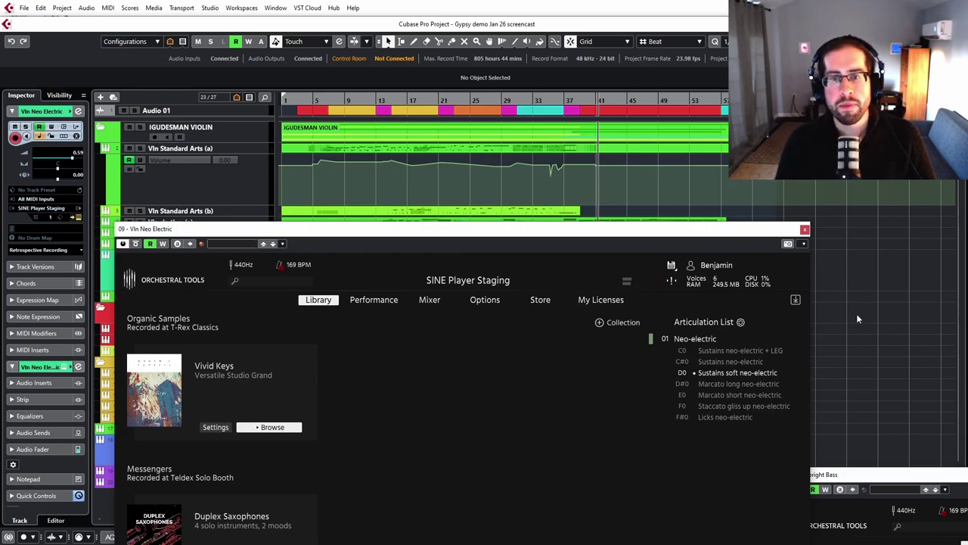
- Solo the IGUDESMAN VIOLIN folder, play from bar 37 and view the Vln Neo Electric part in the Key Editor
drag(723, 234, 766, 413)
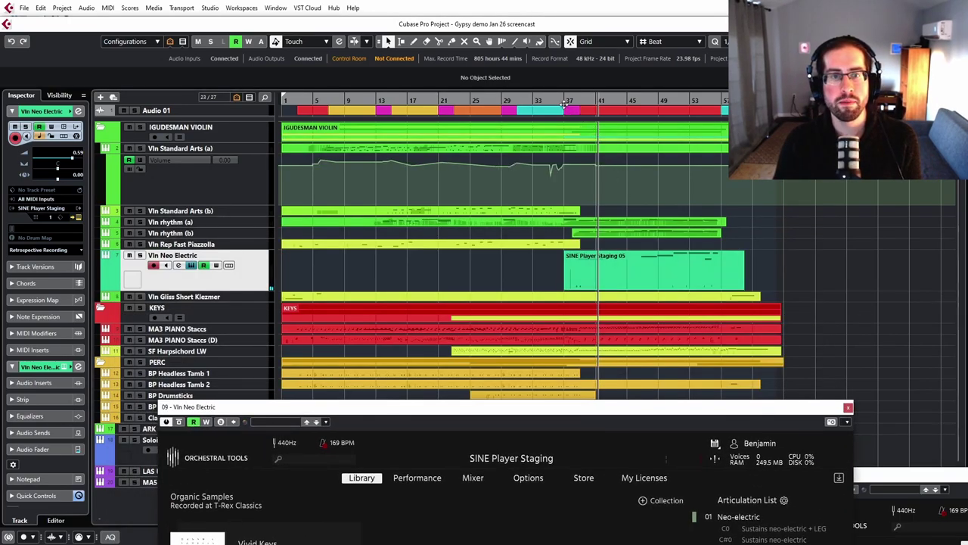
drag(566, 104, 569, 112)
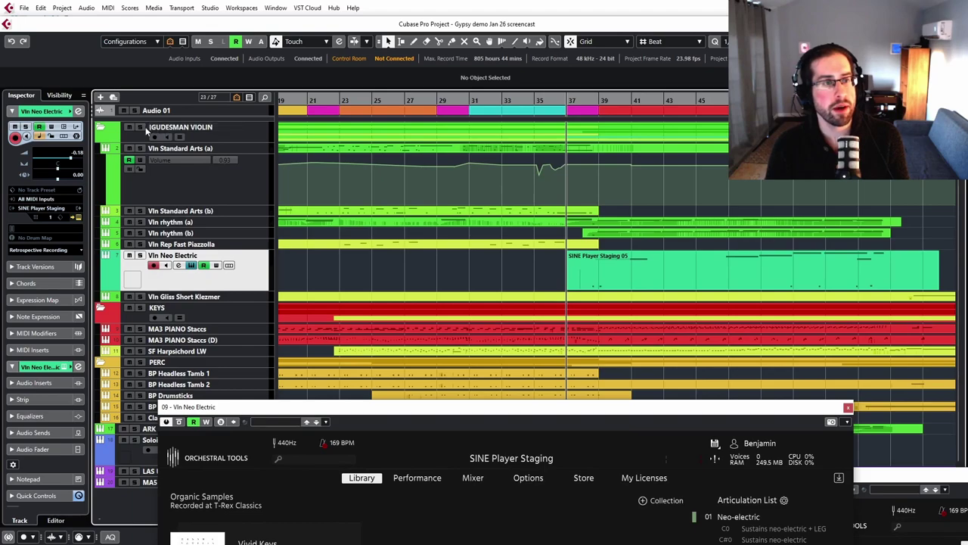
key(s)
key(space)
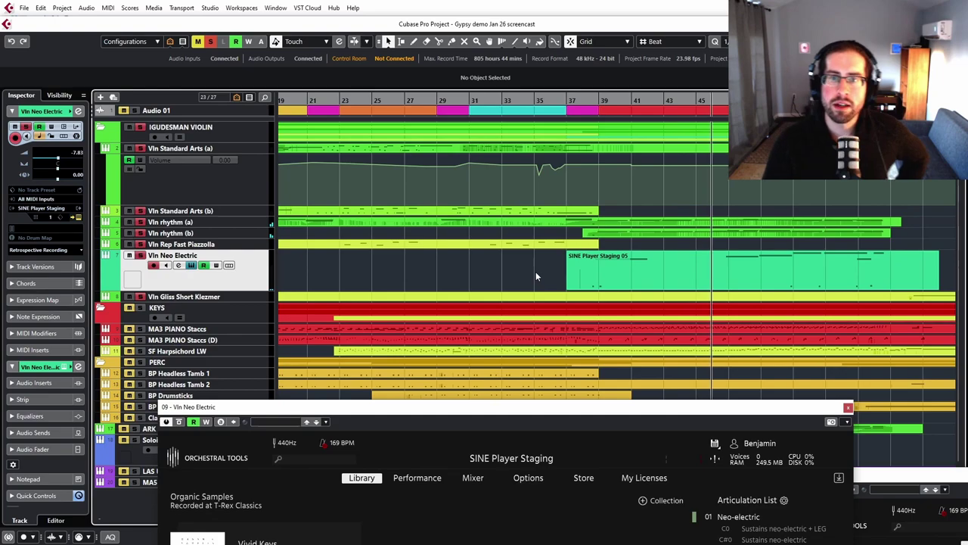
double_click(771, 273)
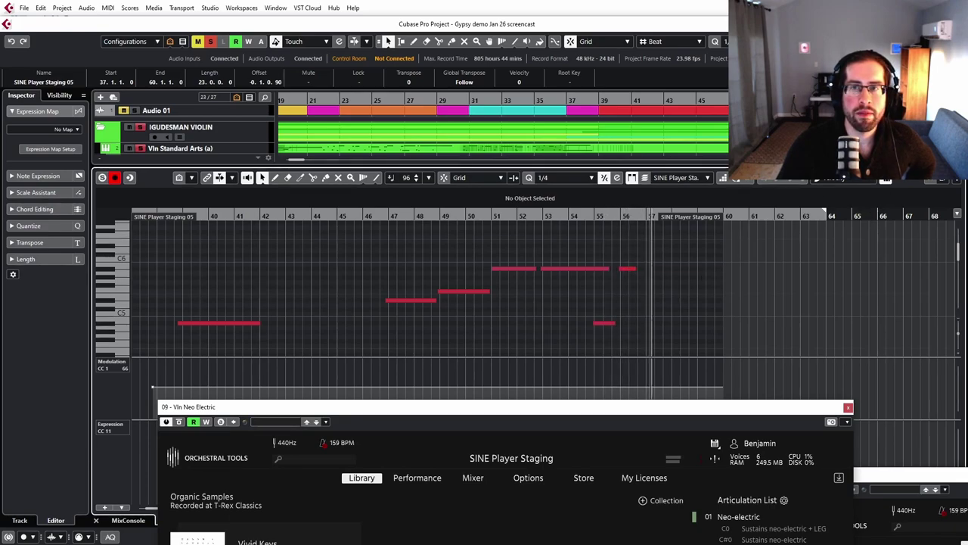
key(ctrl+alt+e)
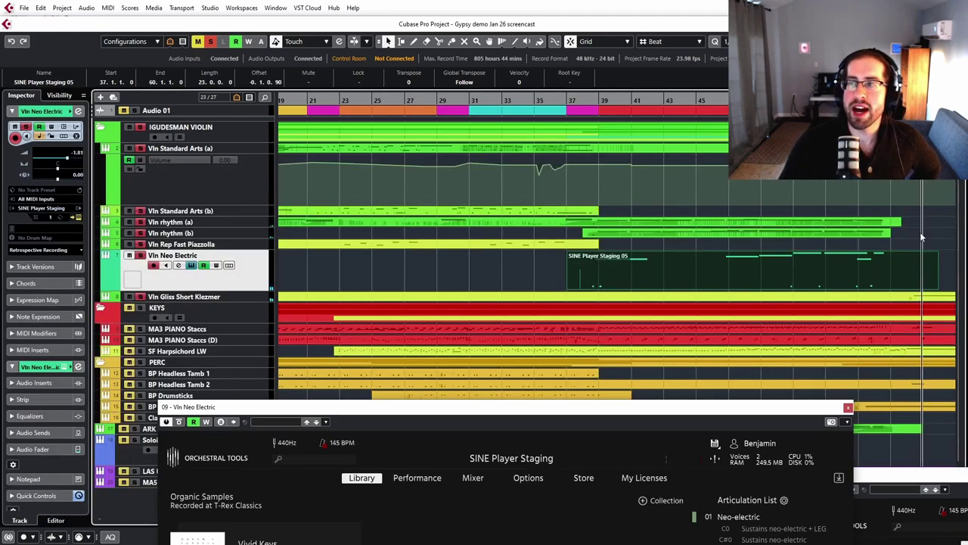
- Close the Vln Neo Electric SINE Player, clear all solos and stop playback
click(920, 232)
key(g)
key(g)
key(g)
key(g)
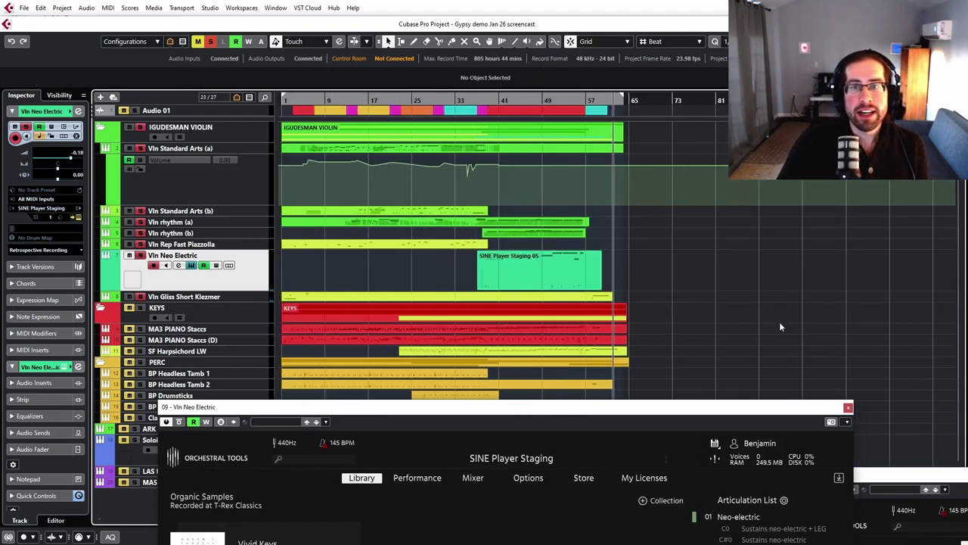
key(ctrl+w)
key(g)
key(g)
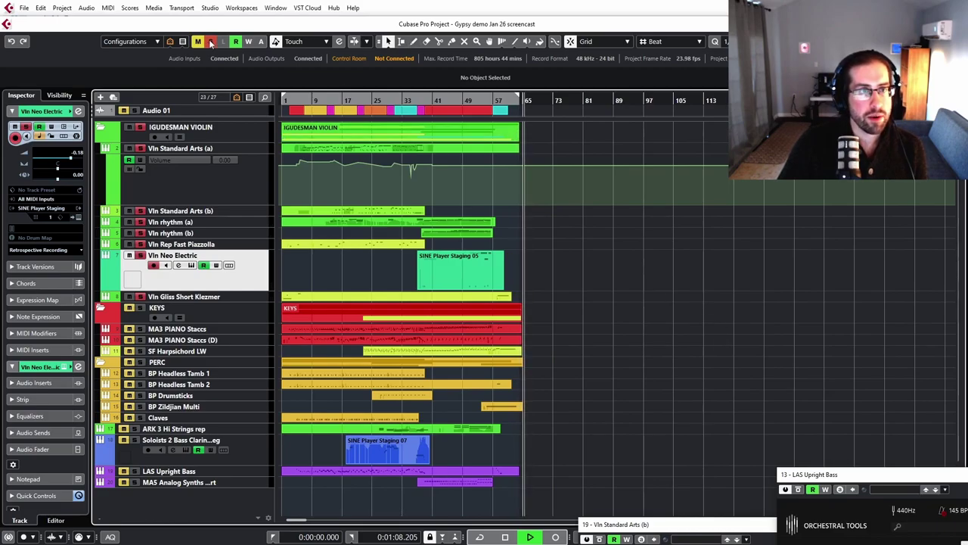
key(space)
- Open the MixConsole and examine the Equalizer, Imager and Maximizer settings of Ozone 9 Elements on the Stereo Out
key(F3)
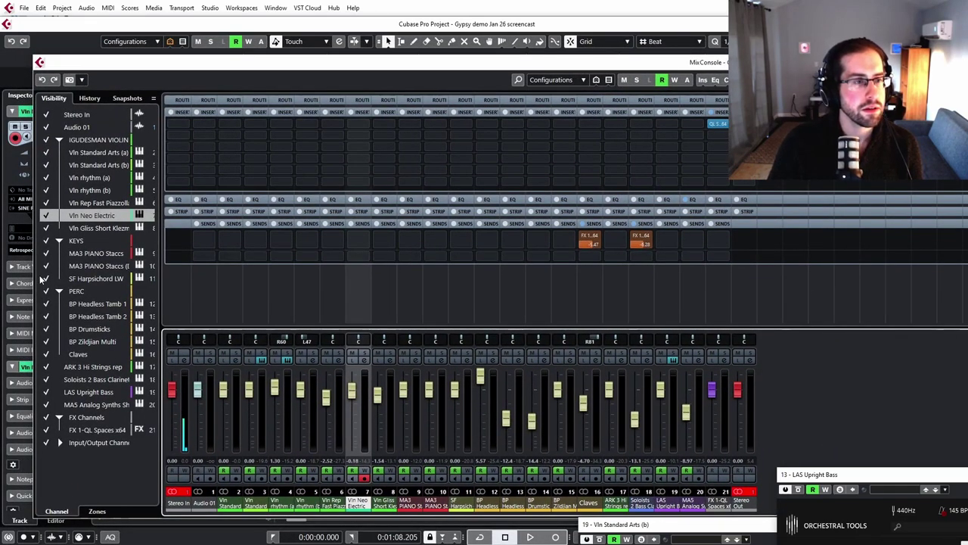
drag(302, 65, 587, 109)
drag(446, 108, 197, 69)
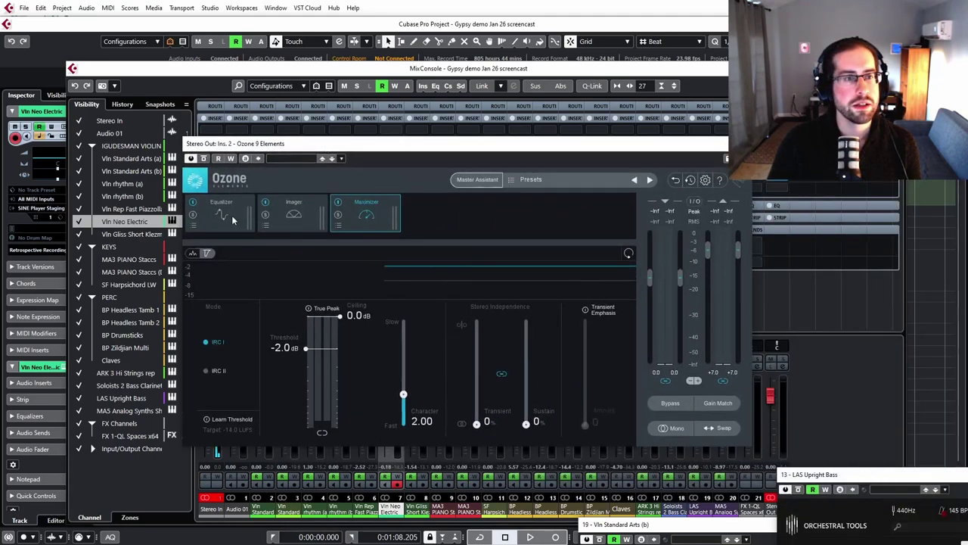
click(222, 207)
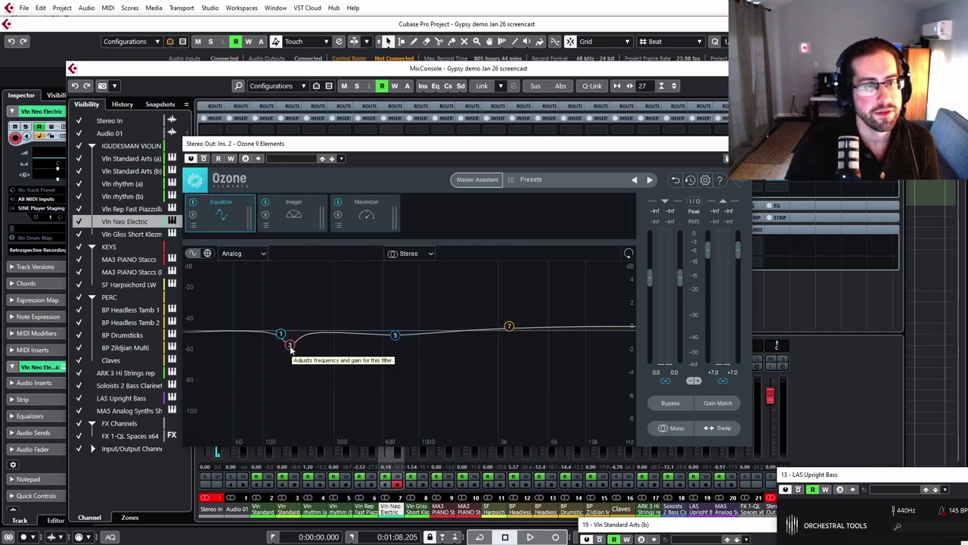
click(291, 349)
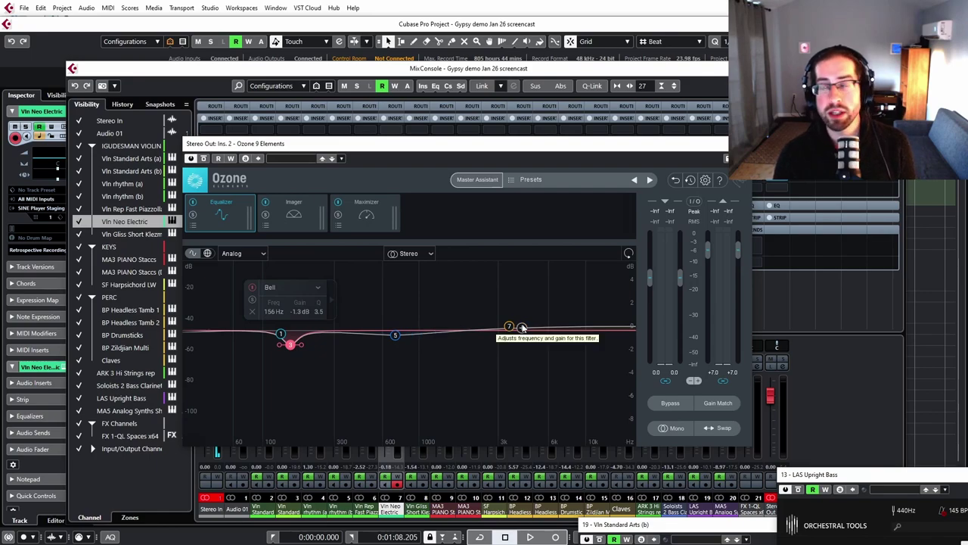
click(295, 216)
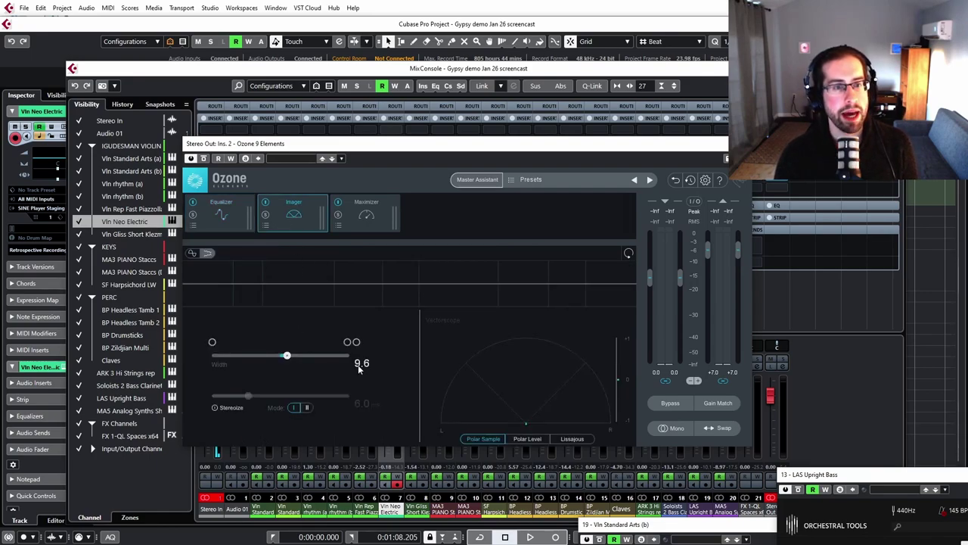
click(356, 218)
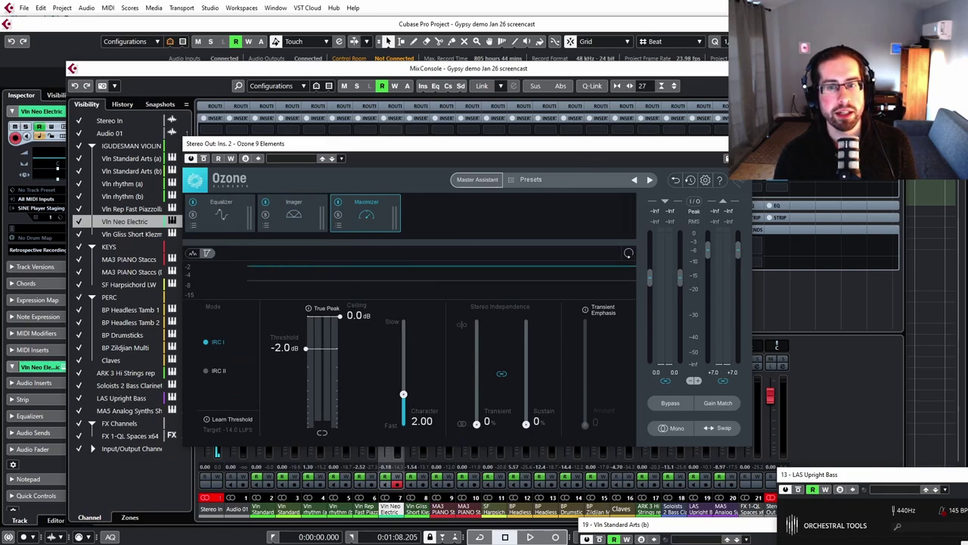
- Close Ozone and examine the OTT multiband compressor settings on the Stereo Out
key(ctrl+w)
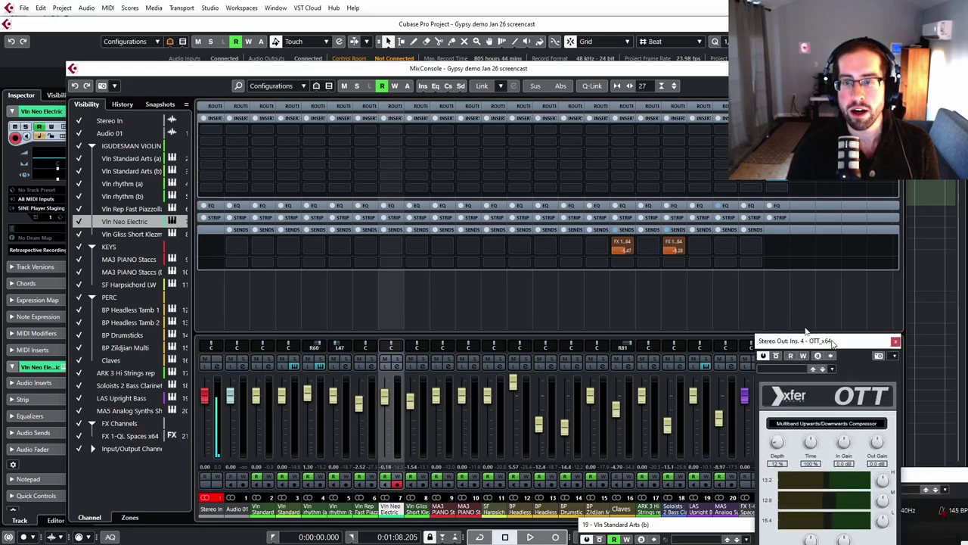
drag(832, 340, 426, 158)
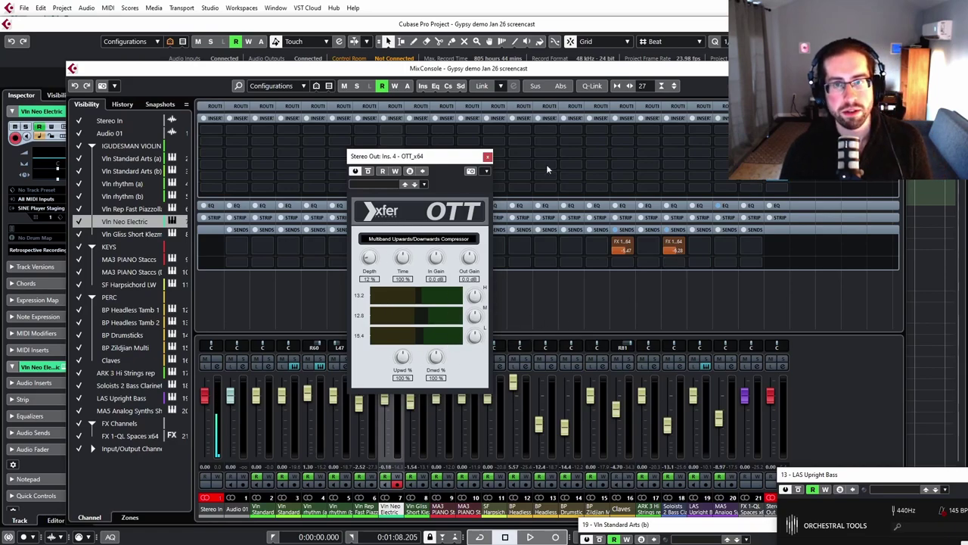
click(488, 159)
- Play the full mix from about bar 17 and bypass the QL Spaces insert on the Stereo Out for comparison
drag(469, 68, 579, 344)
click(345, 100)
key(space)
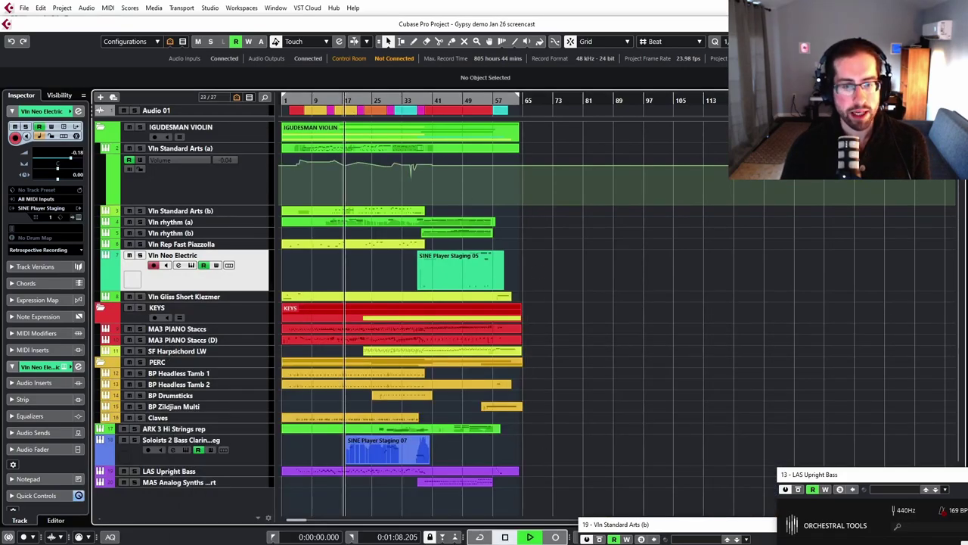
key(F3)
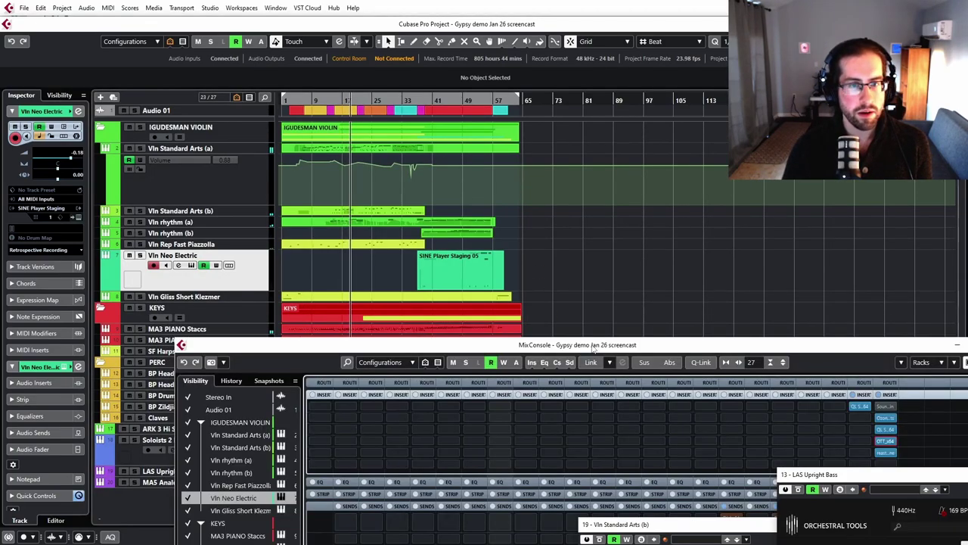
drag(668, 340, 668, 229)
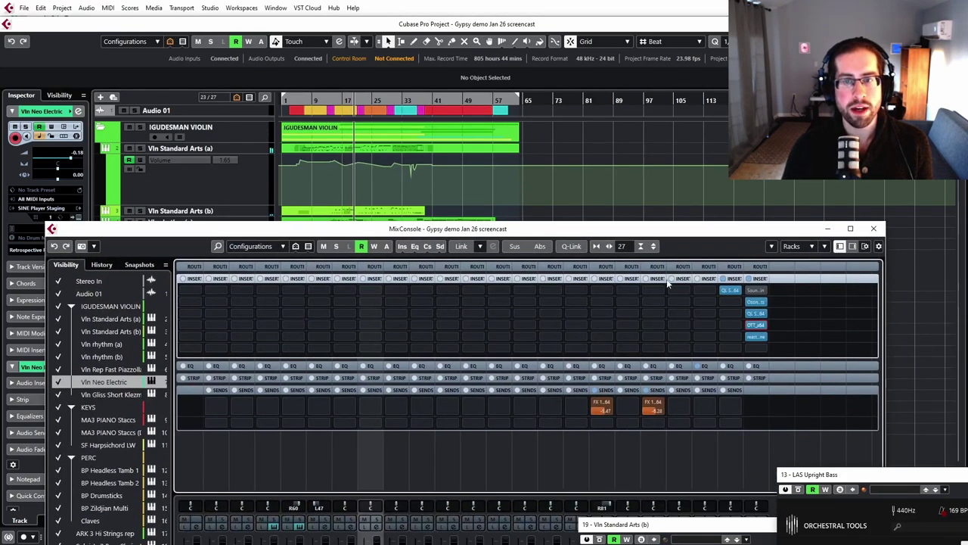
click(748, 317)
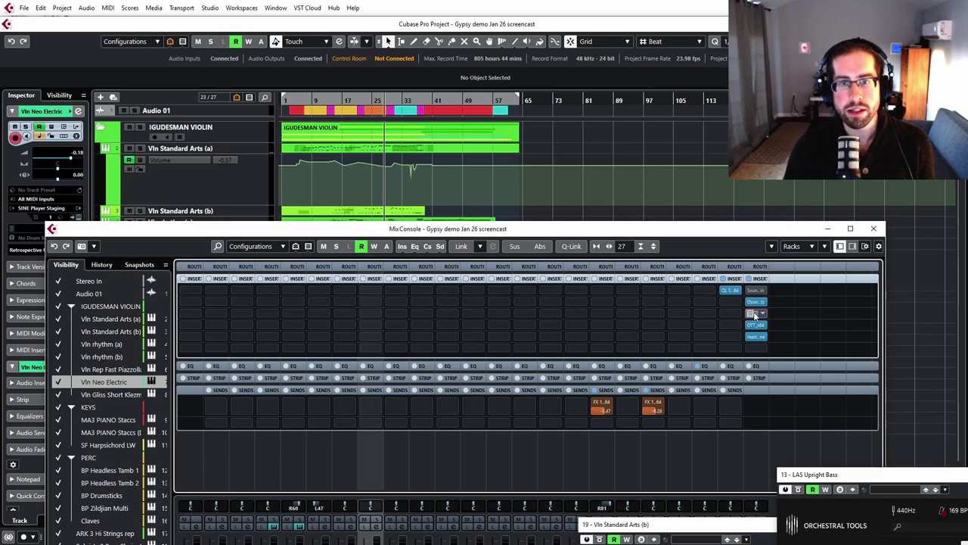
- Re-enable QL Spaces on the Stereo Out, examine its reverb settings and close the mixer and plug-in windows
click(752, 314)
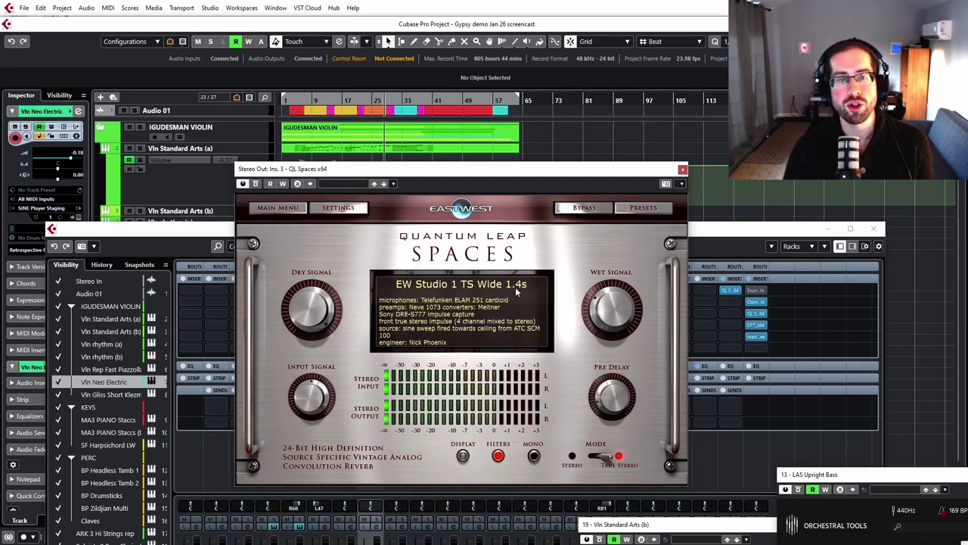
key(F3)
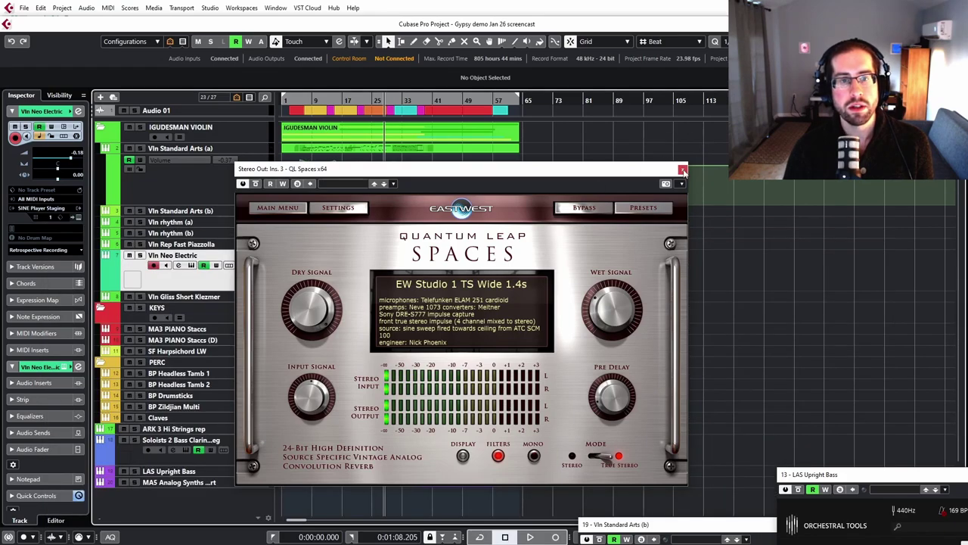
click(683, 169)
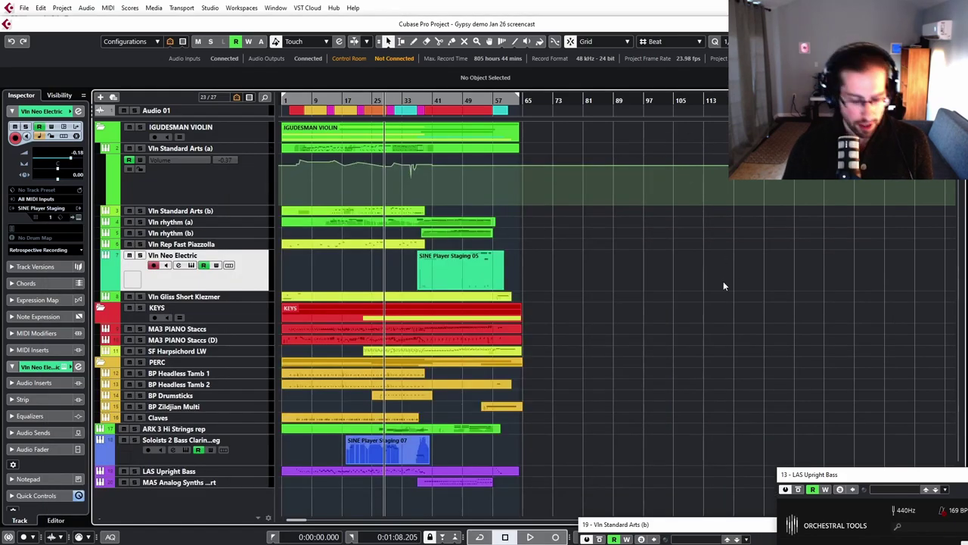
- Bypass the OTT, QL Spaces and Ozone inserts on the Stereo Out and audition the mix without them
key(F3)
drag(745, 239, 675, 160)
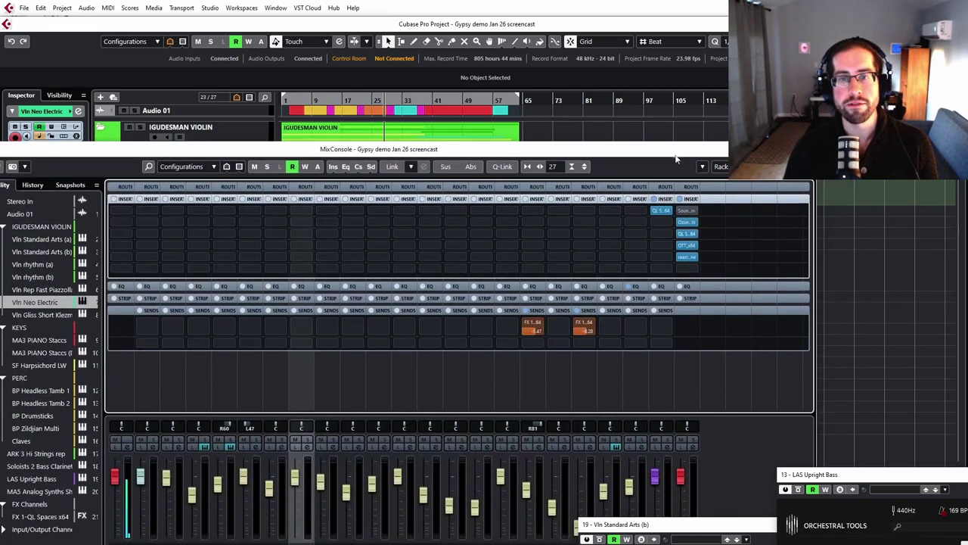
click(679, 245)
click(680, 233)
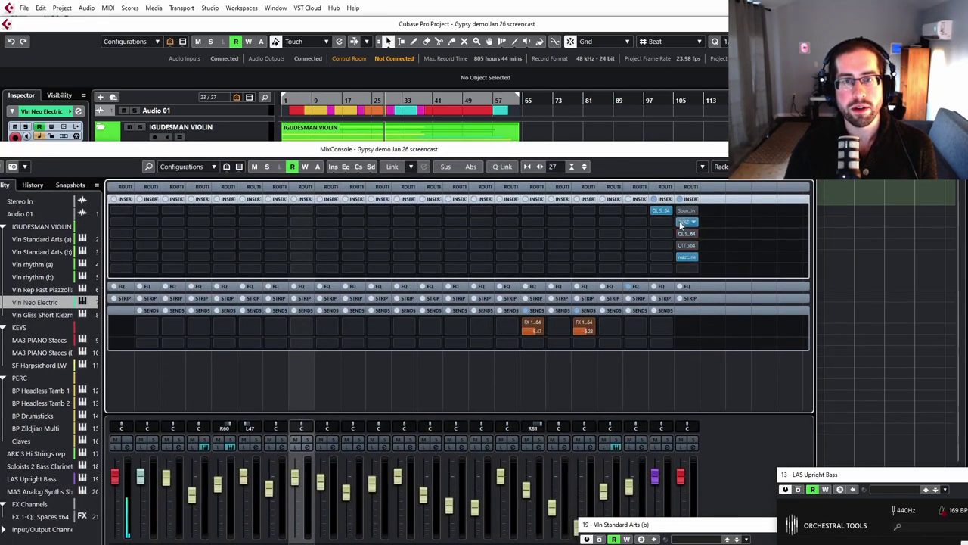
click(679, 222)
key(F3)
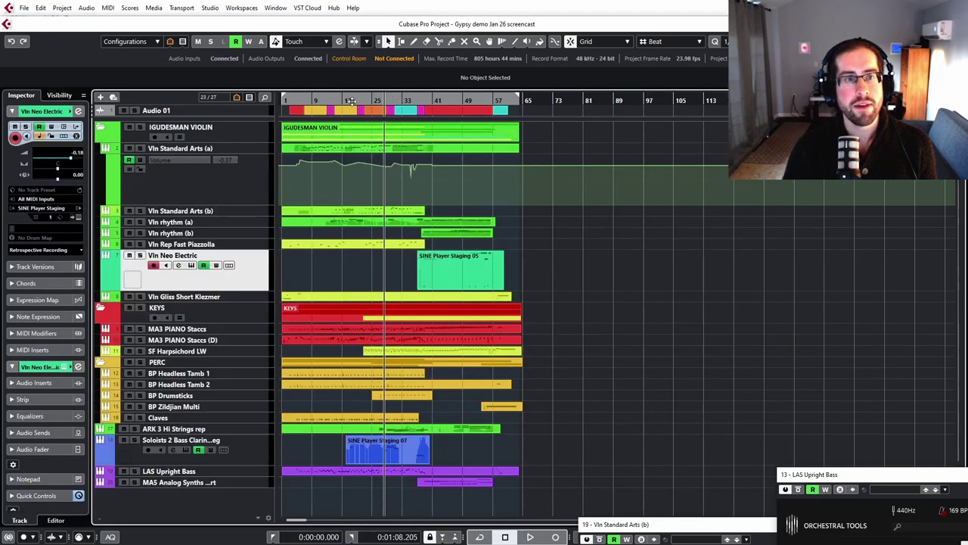
key(space)
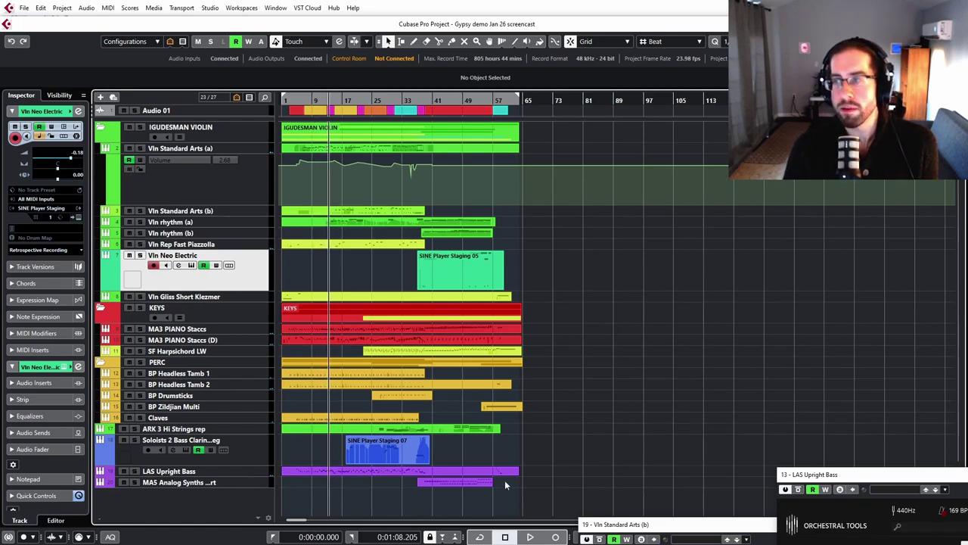
- Re-enable Ozone, QL Spaces and OTT on the Stereo Out, review the FX sends and channel faders, and close the MixConsole
key(F3)
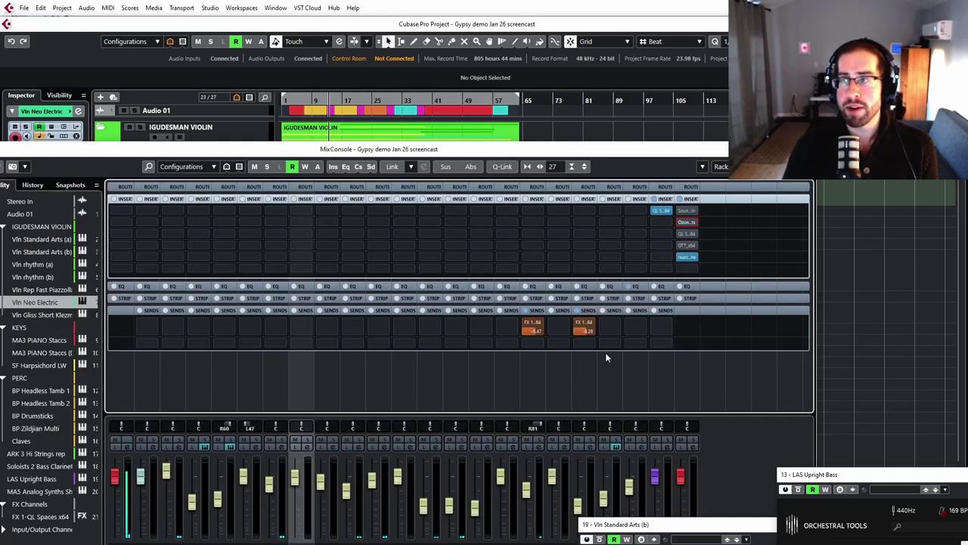
click(681, 222)
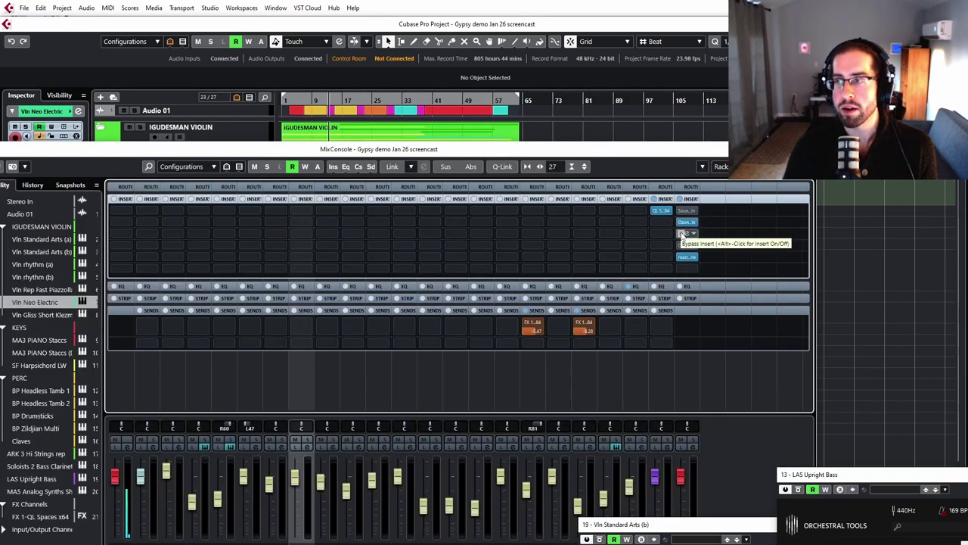
click(682, 233)
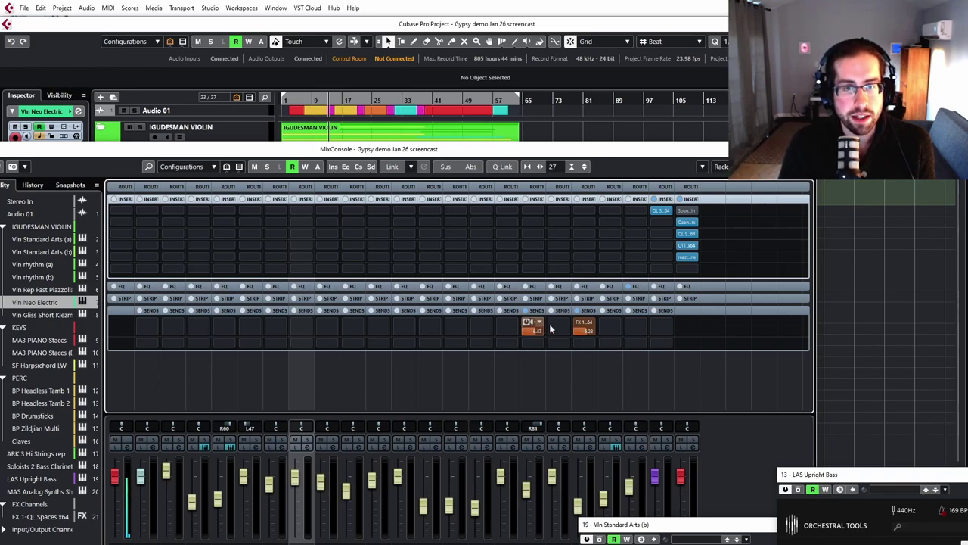
drag(413, 149, 426, 88)
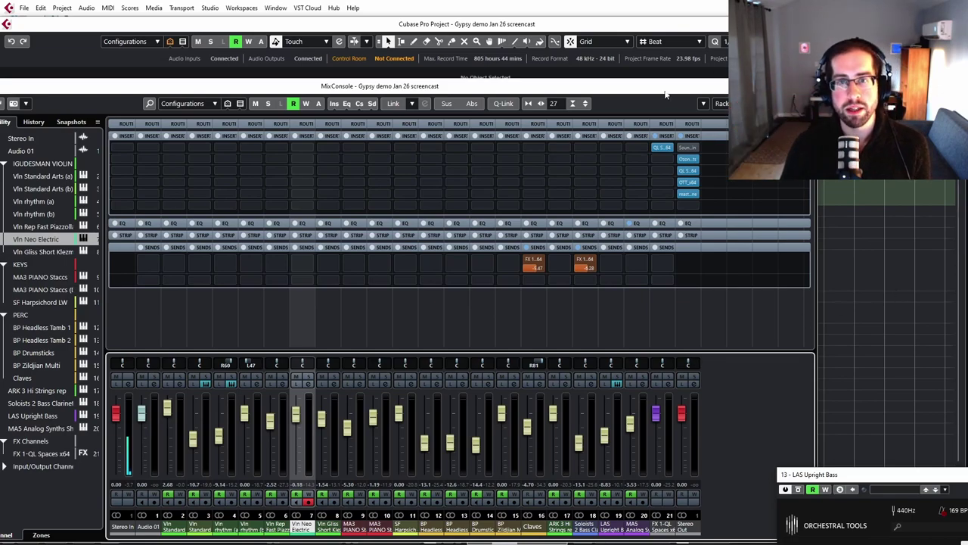
drag(670, 96, 684, 116)
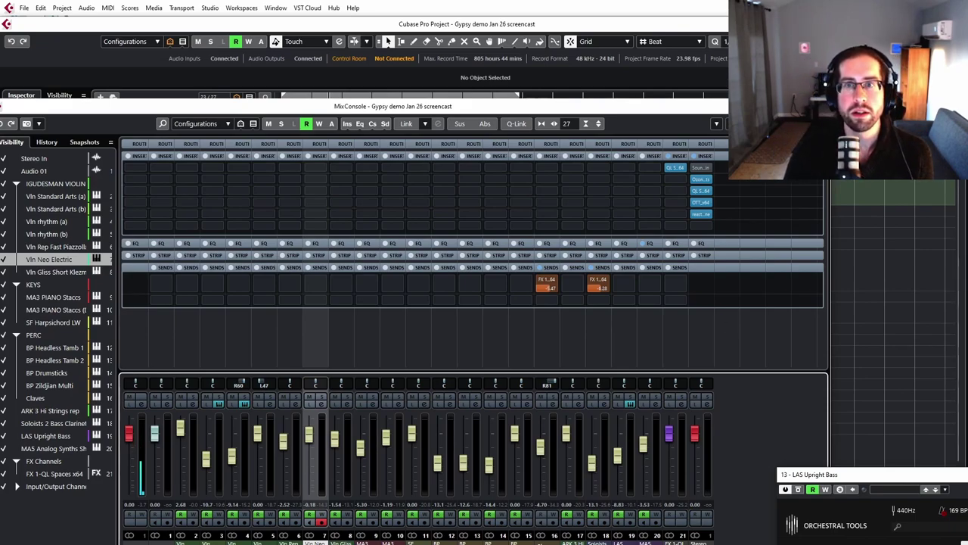
key(F3)
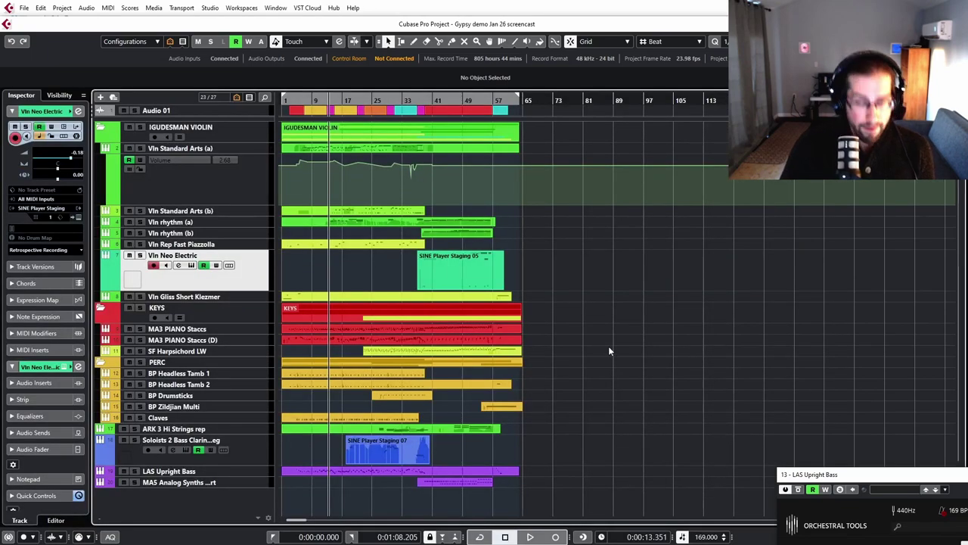
- Undo moving the Audio 01 track to the end of the track list
key(h)
key(h)
key(h)
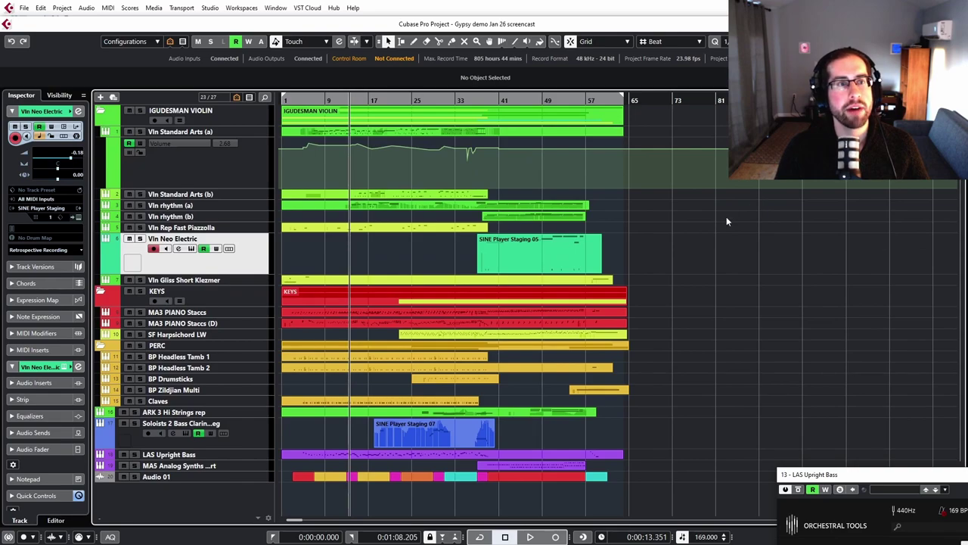
key(ctrl+z)
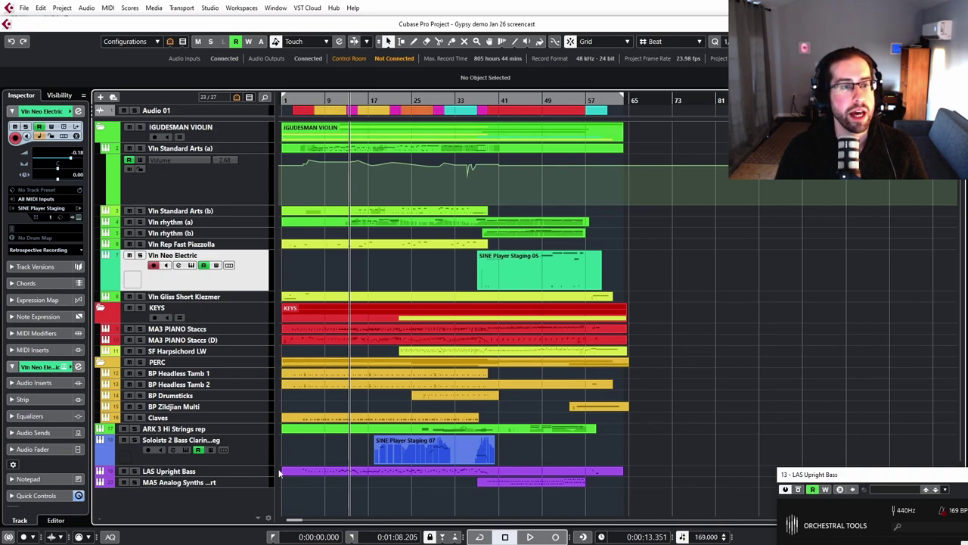
- Select the MA5 Analog Synths track at the end of the track list
click(244, 482)
scroll(418, 370, down, 2)
scroll(417, 370, up, 2)
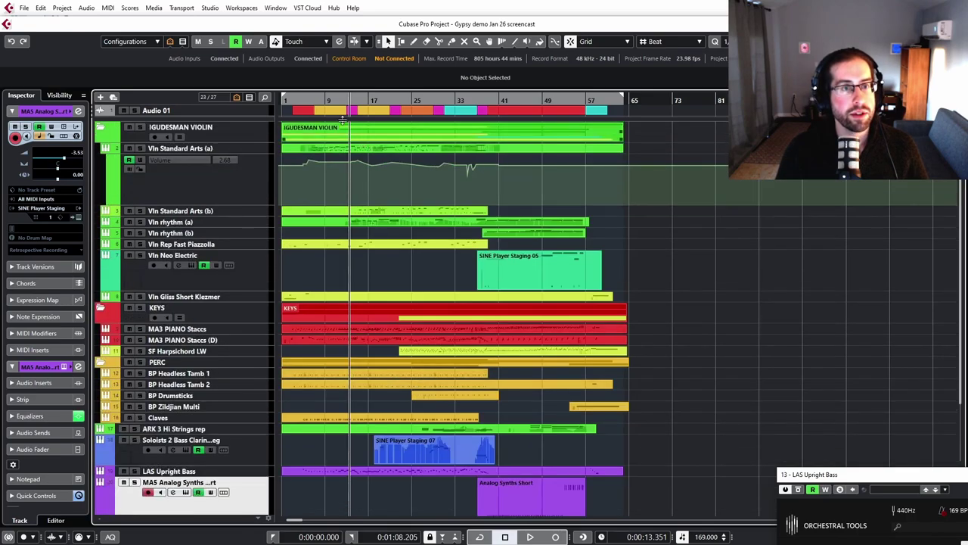
- Shrink the MA5 Analog Synths track to the minimum row height in the track list
scroll(665, 285, down, 2)
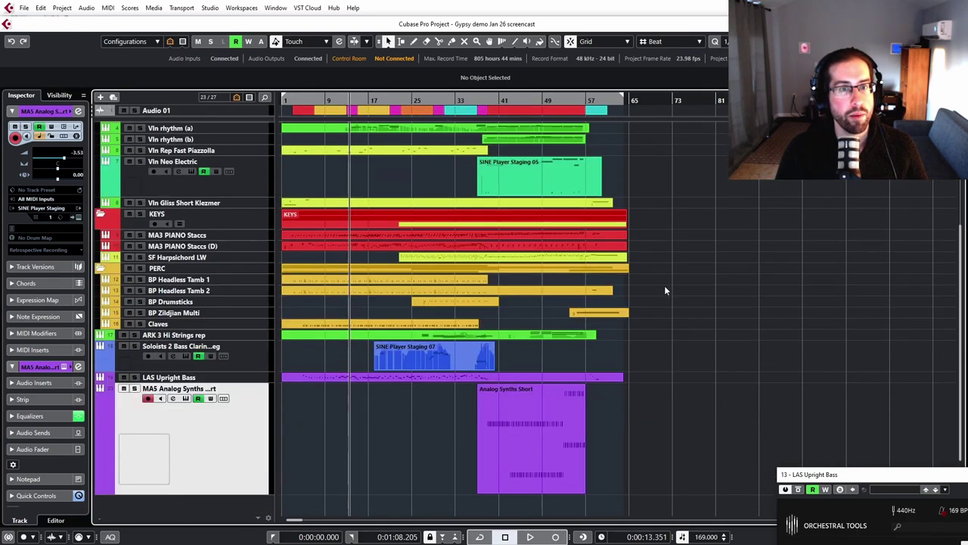
scroll(389, 327, up, 2)
scroll(382, 333, down, 2)
drag(247, 492, 247, 395)
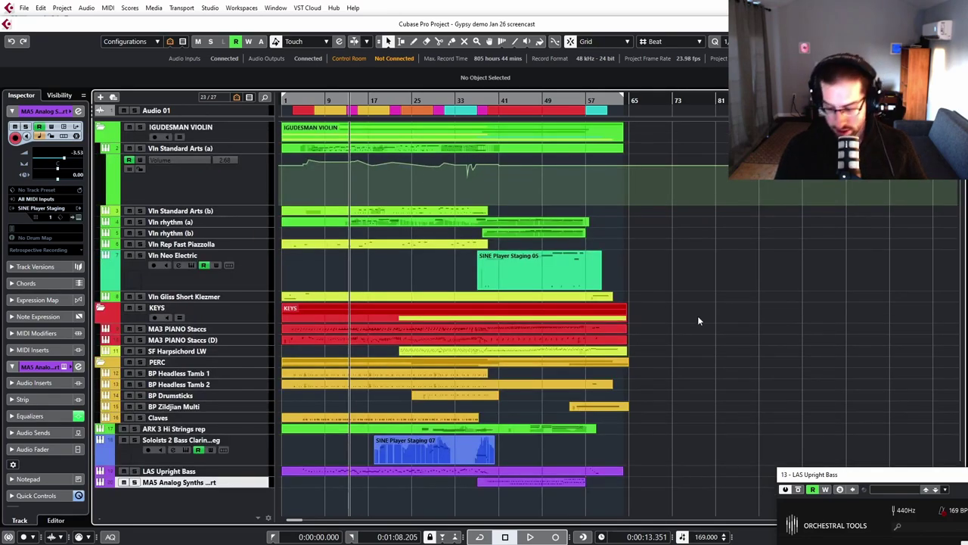
- Hide all automation lanes and show the used volume automation on every track
key(a)
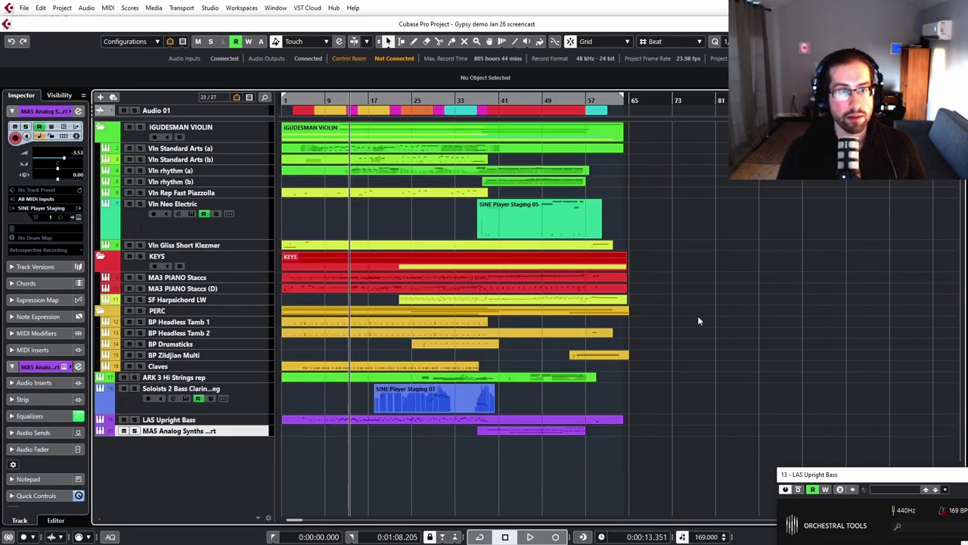
key(shift+a)
- Examine the volume automation curves of the violin, keys, percussion, strings, bass and synth tracks
scroll(674, 306, down, 5)
scroll(628, 318, up, 2)
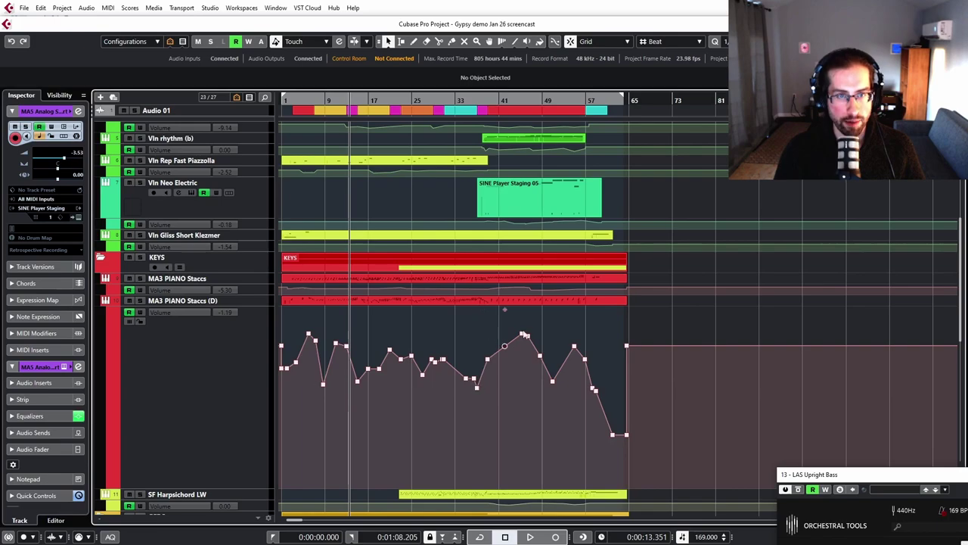
scroll(631, 417, down, 8)
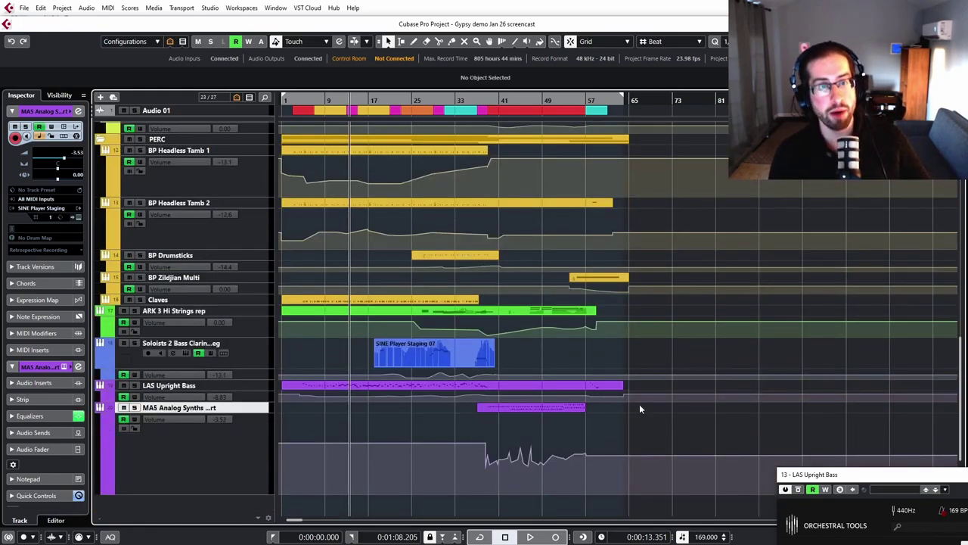
scroll(639, 404, up, 10)
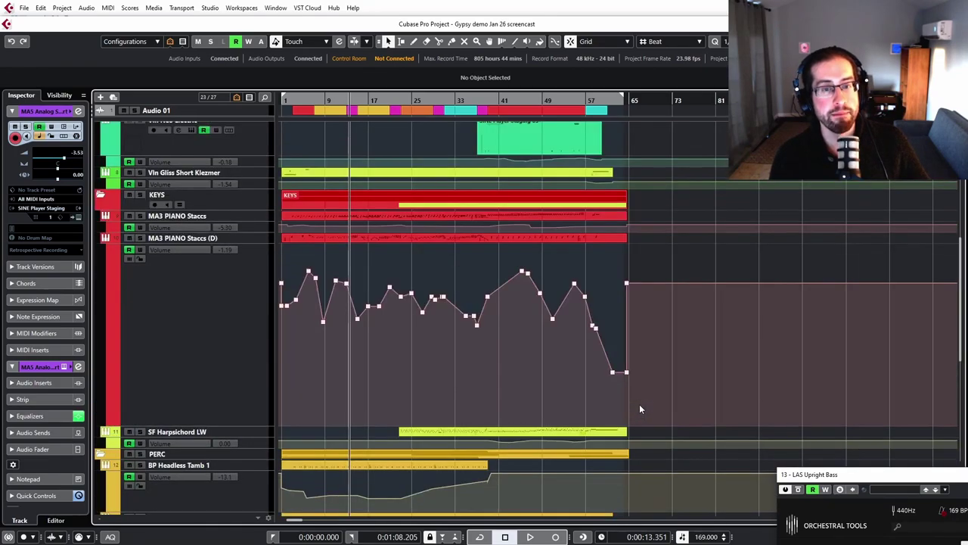
scroll(624, 318, down, 10)
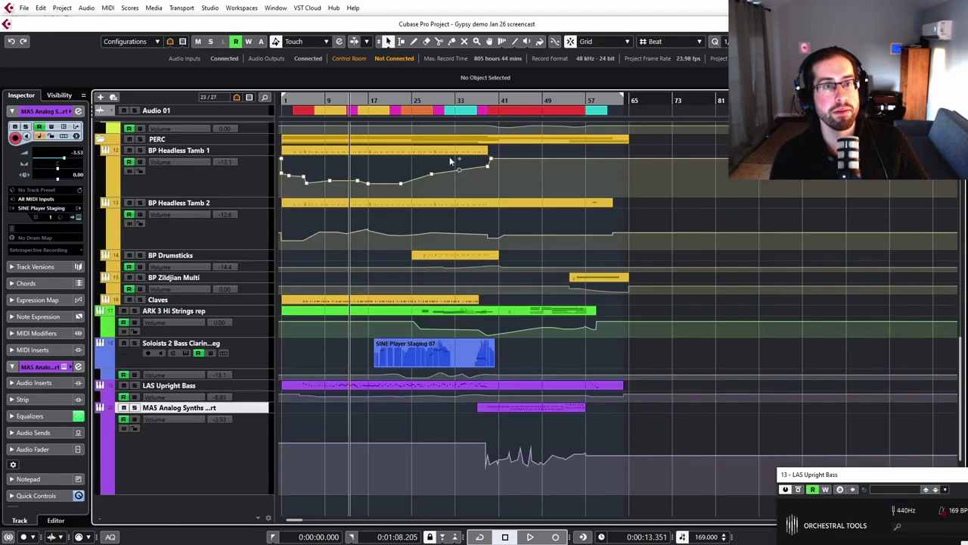
scroll(339, 151, up, 9)
scroll(339, 156, up, 3)
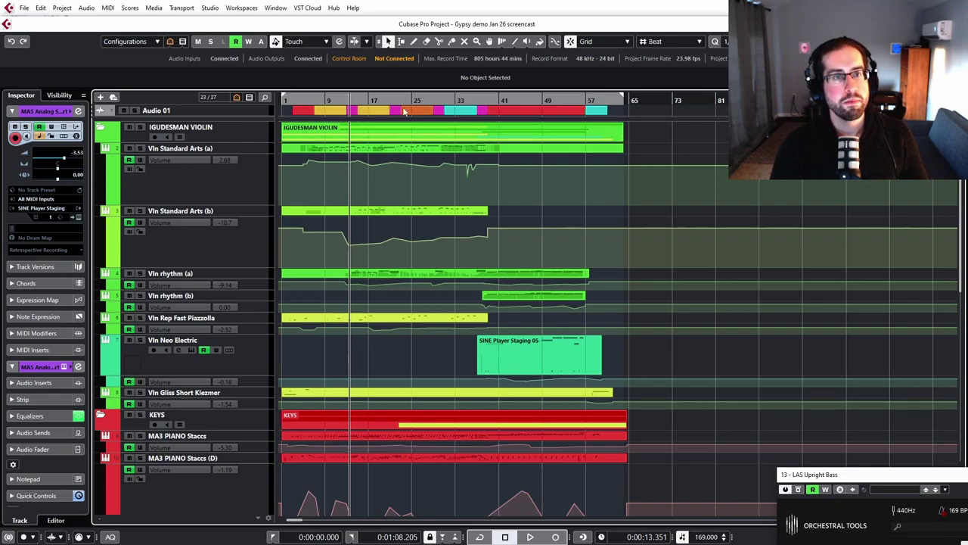
scroll(648, 144, down, 5)
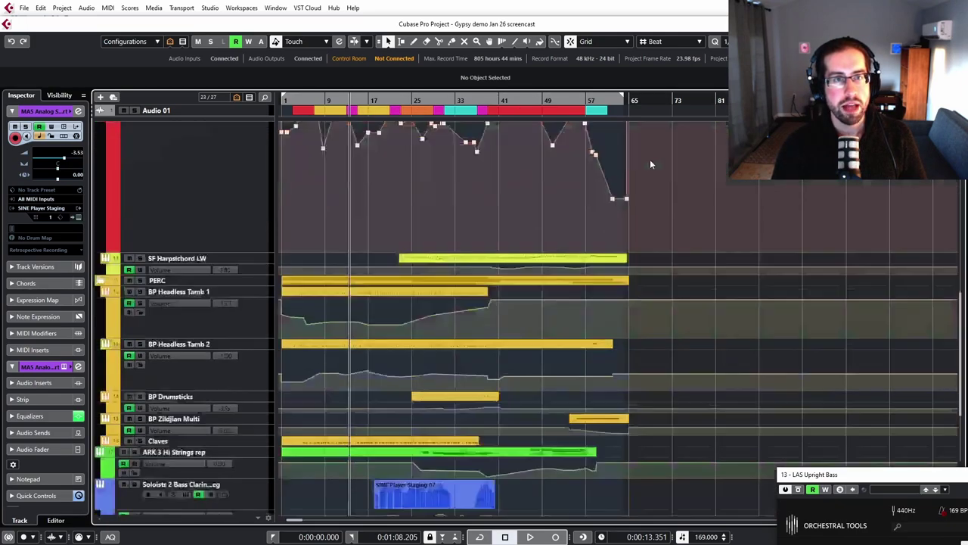
scroll(650, 165, down, 4)
scroll(444, 309, up, 4)
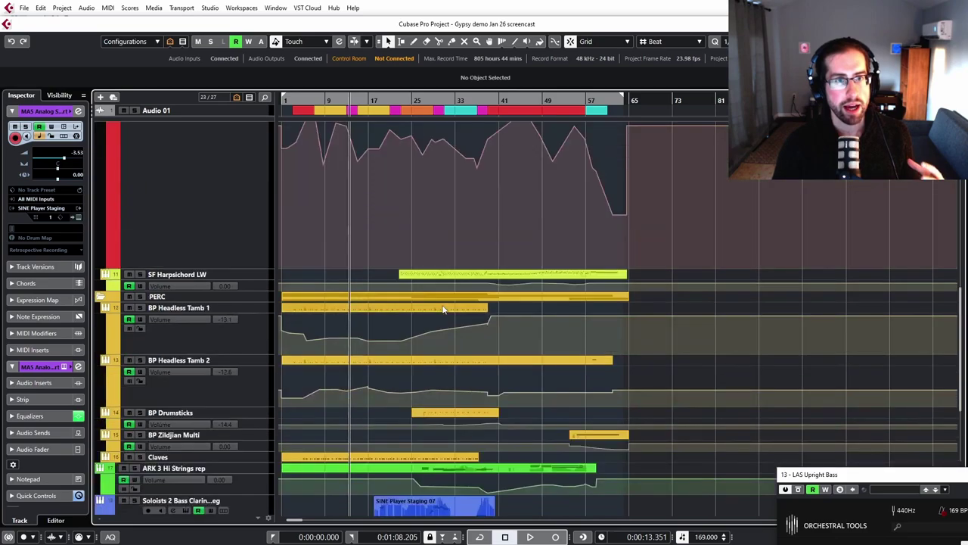
scroll(445, 309, down, 4)
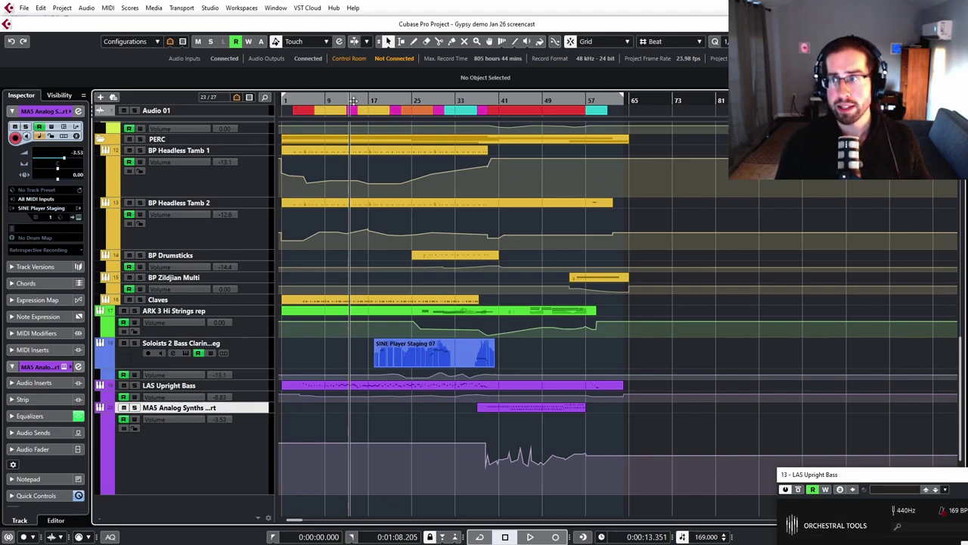
mouse_move(640, 184)
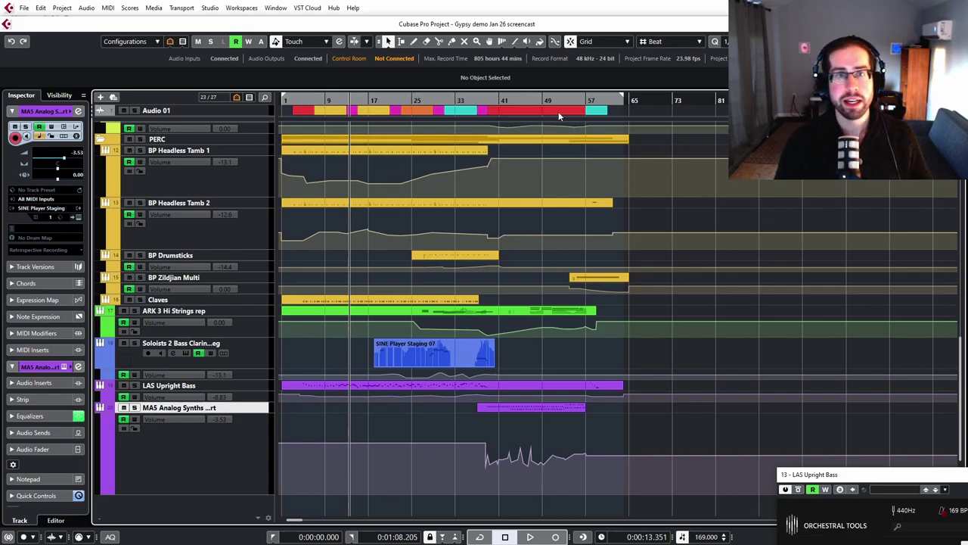
scroll(675, 155, up, 5)
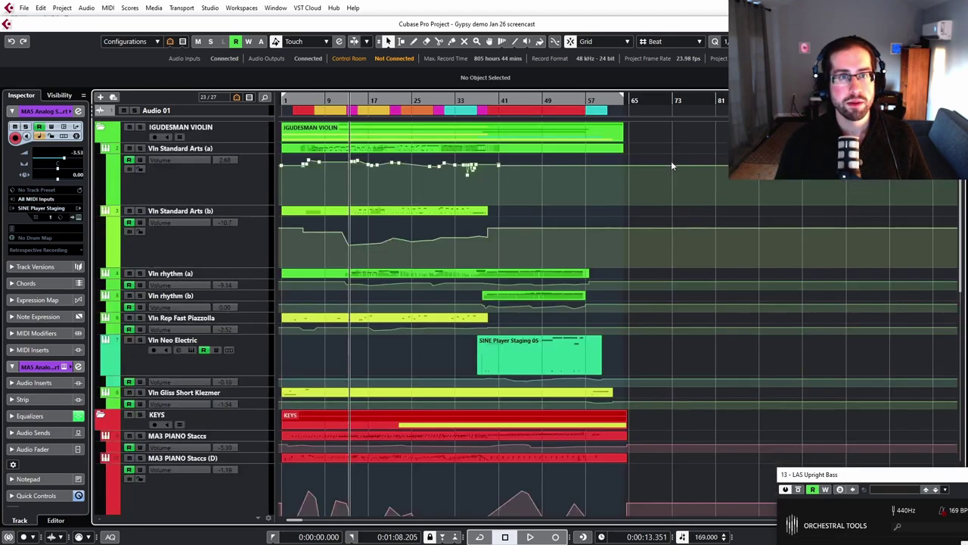
- Select the Audio 01 track and shrink the divided track list section that holds it
click(259, 113)
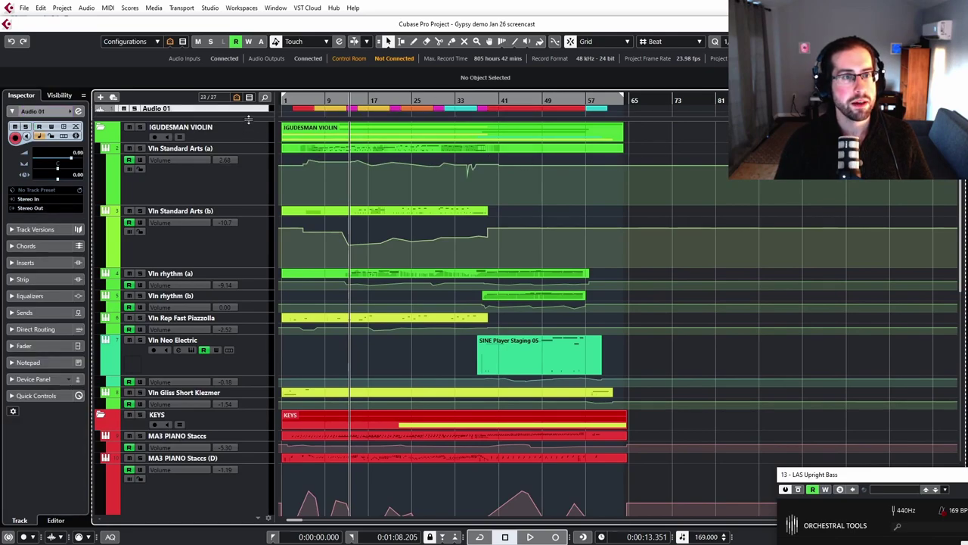
drag(248, 119, 305, 111)
click(595, 185)
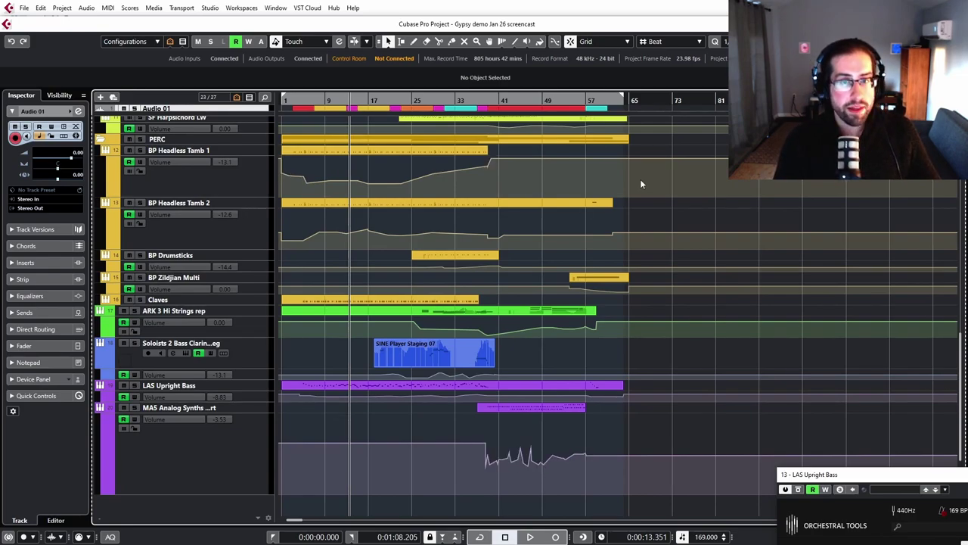
click(796, 264)
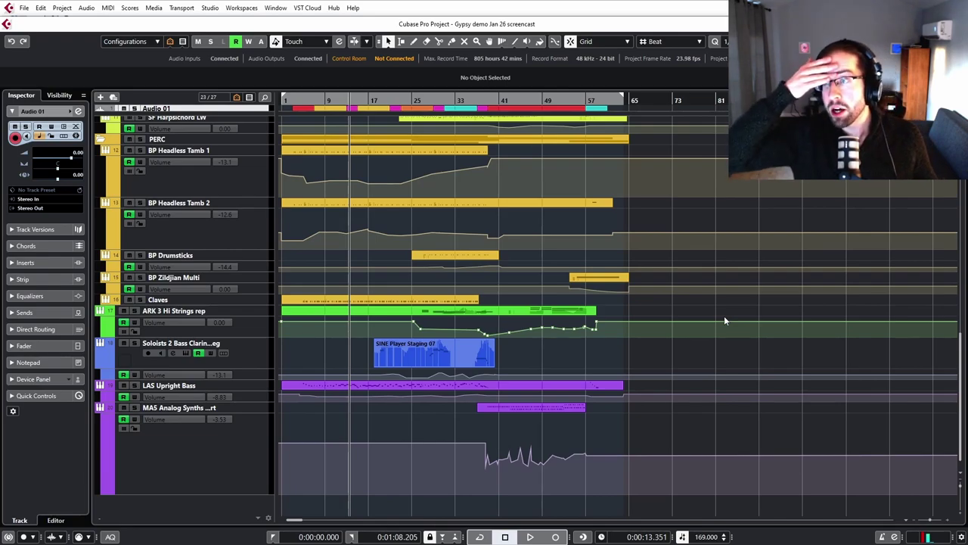
- Compare the volume automation of the violin tracks with that of the MA3 PIANO Staccs (D) and percussion tracks
scroll(704, 327, up, 10)
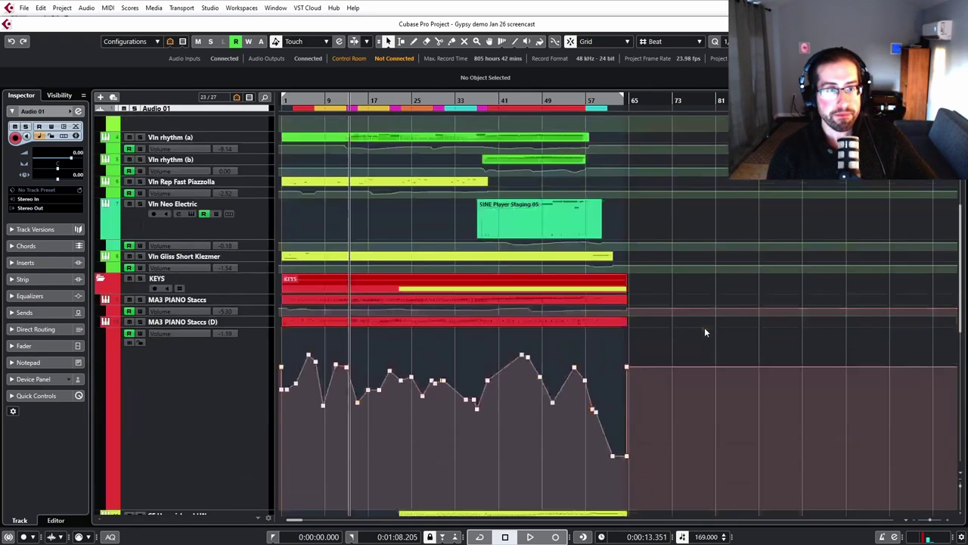
scroll(705, 332, up, 4)
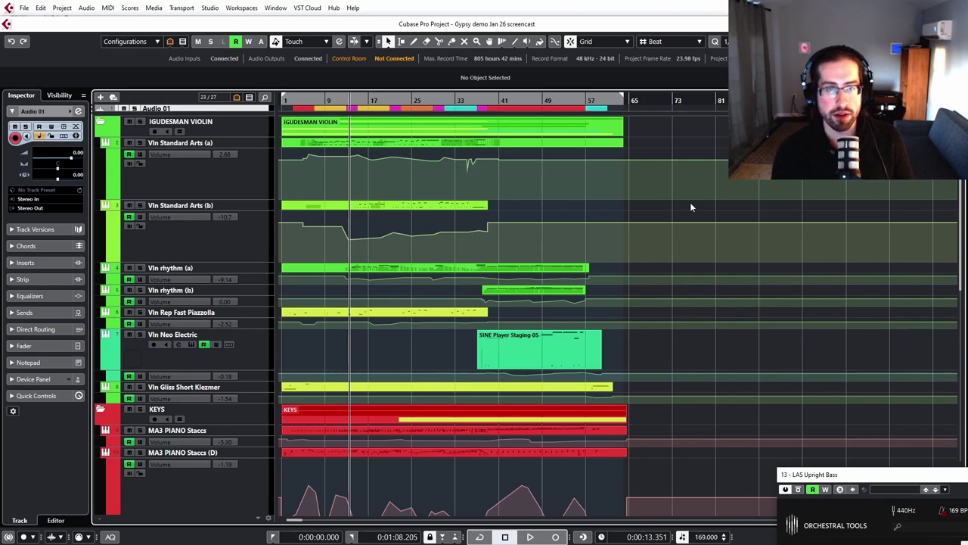
scroll(690, 202, down, 8)
scroll(690, 205, up, 8)
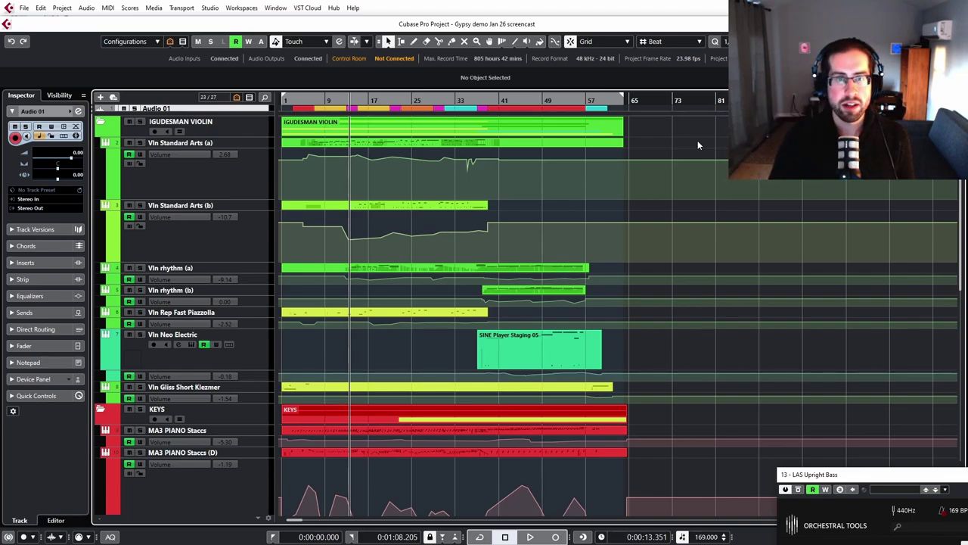
scroll(720, 277, down, 2)
scroll(721, 276, down, 10)
scroll(720, 276, up, 4)
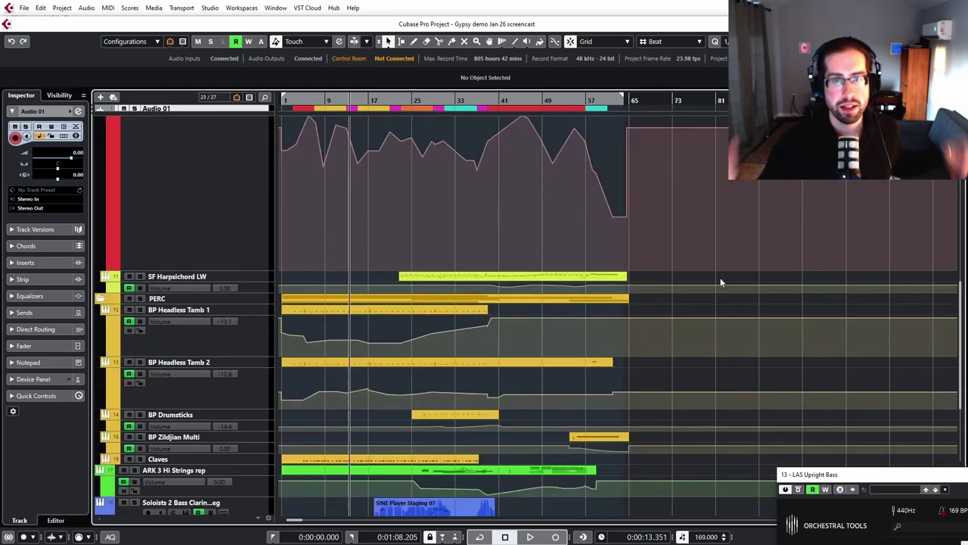